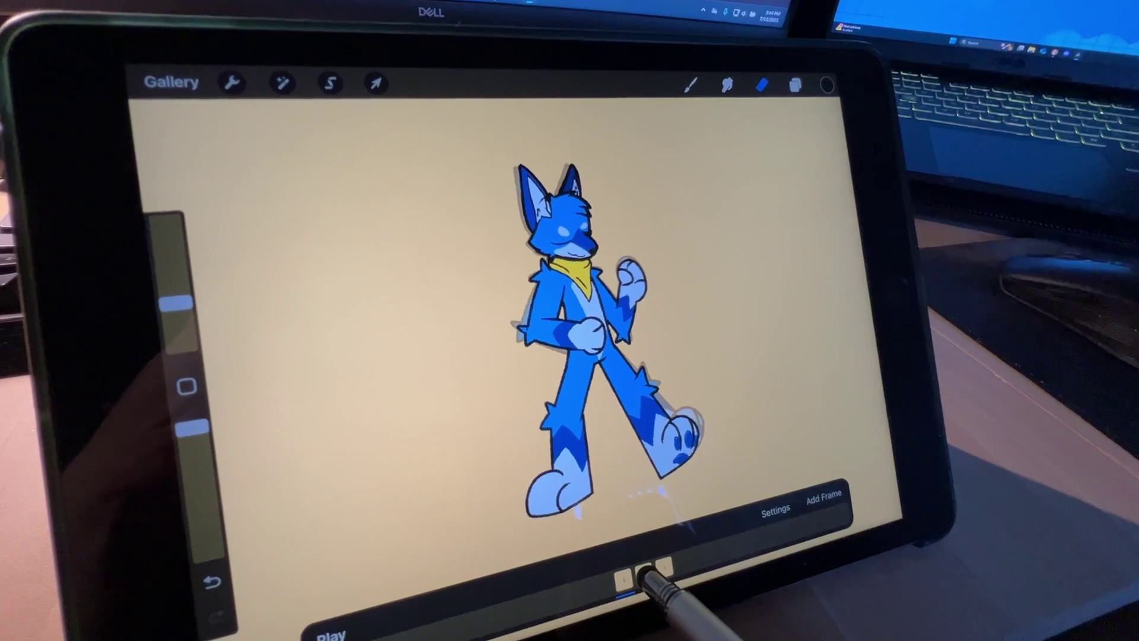
Step: Flip between the animation frames of the blue fox's dance and tail drawings to compare their poses
left_click(626, 579)
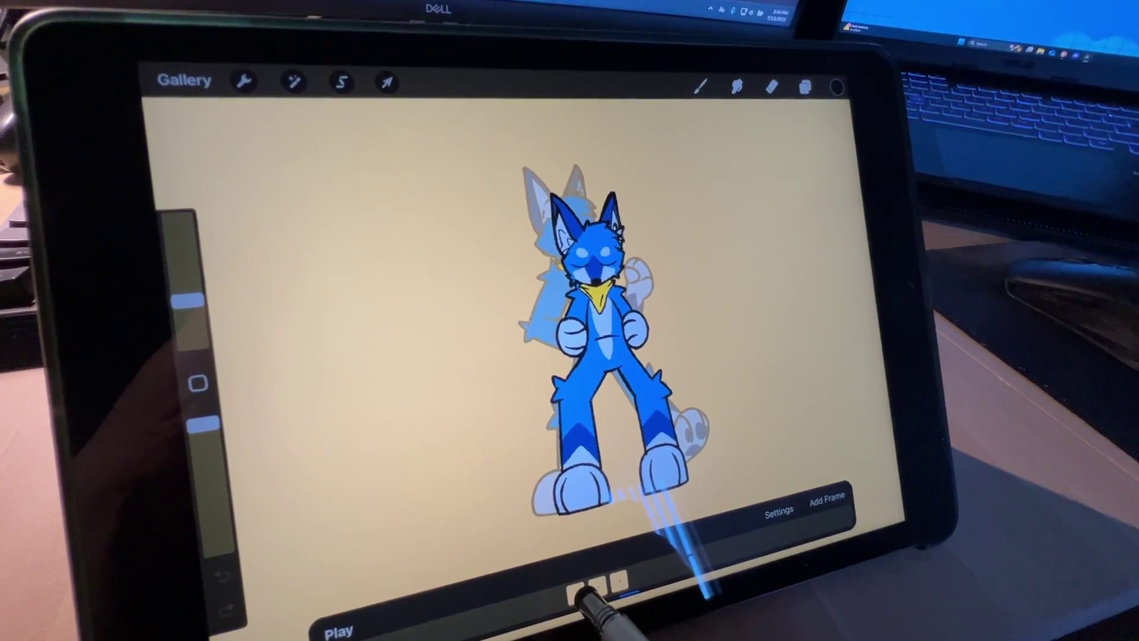
mouse_move(617, 580)
left_mouse_down()
mouse_move(664, 570)
mouse_move(594, 596)
mouse_move(667, 574)
left_mouse_up()
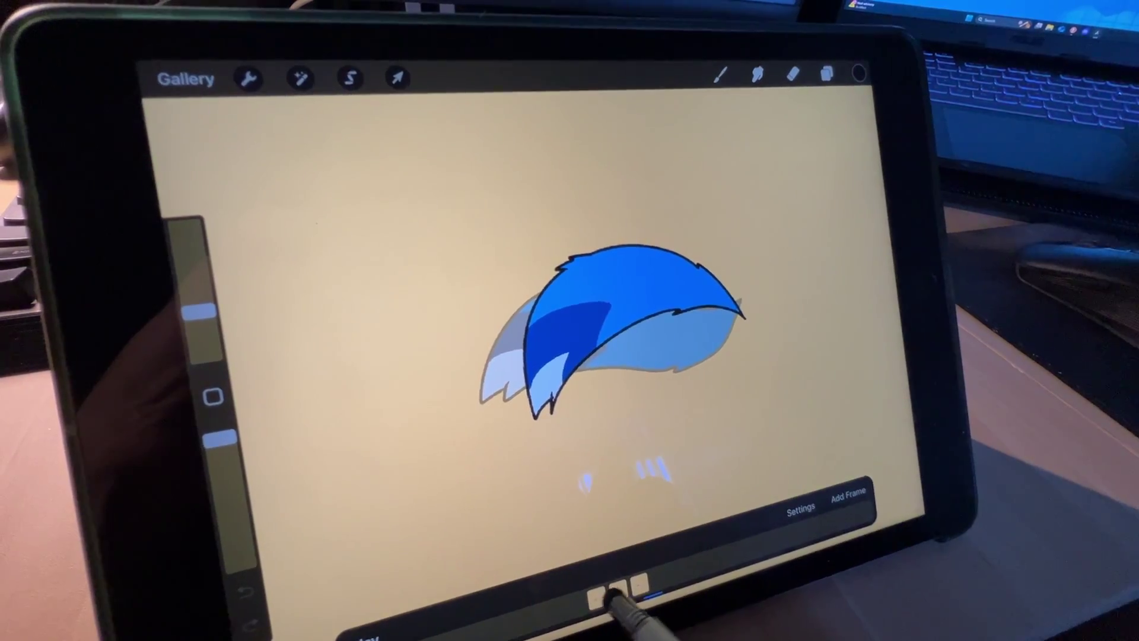
left_click(640, 580)
left_click(617, 590)
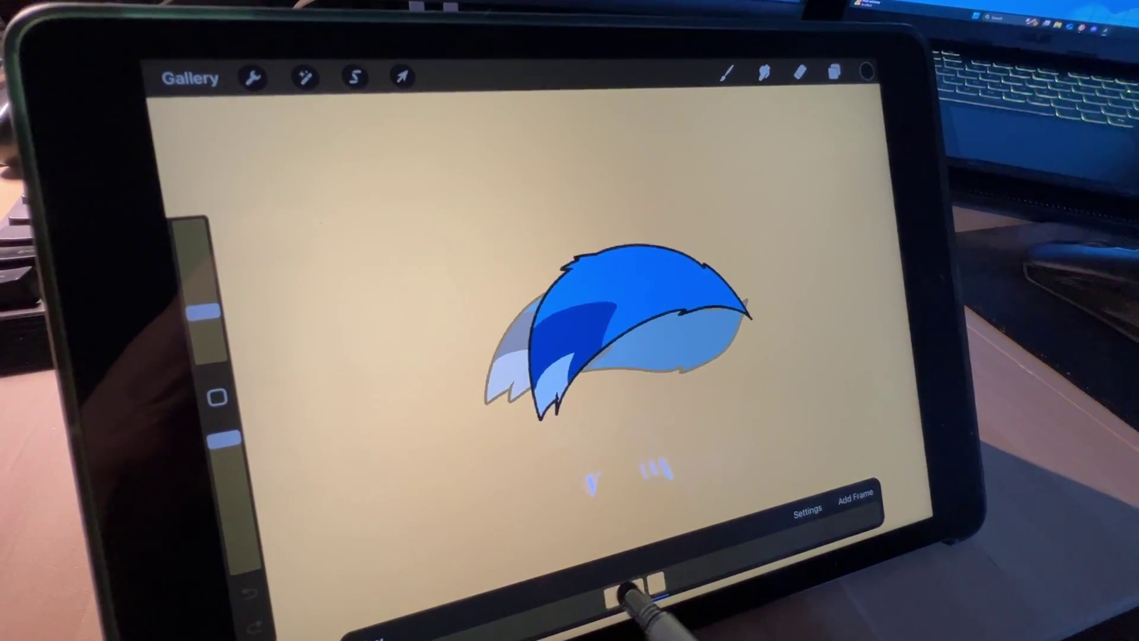
left_click(640, 580)
left_click(617, 590)
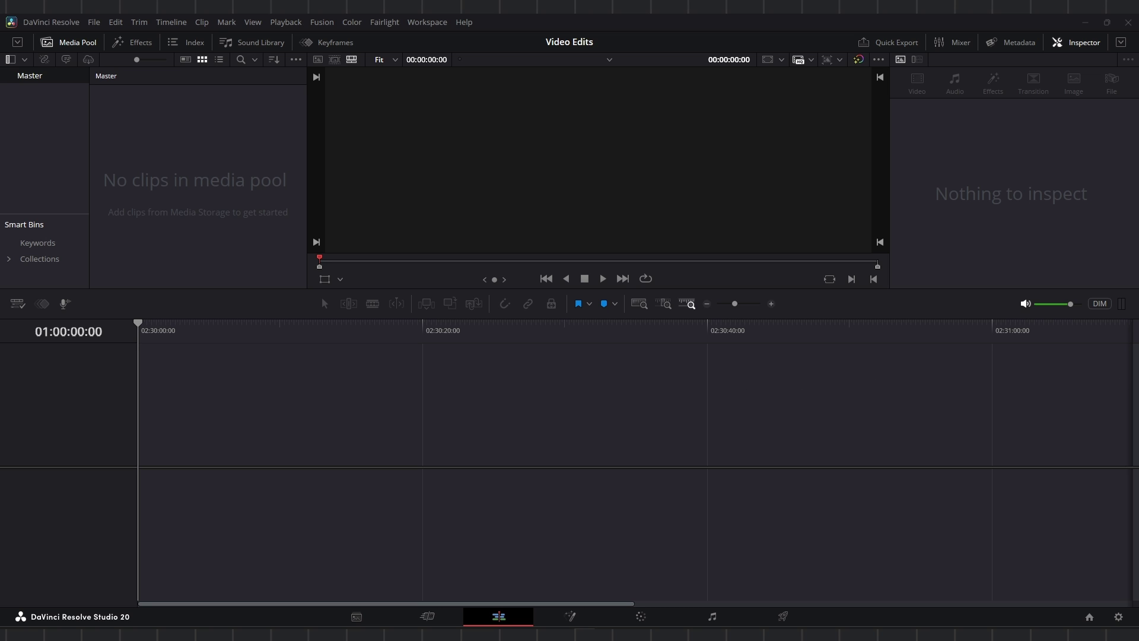
Step: Import the eight Cyber Fox Dance and Cyber Fox Tail images from the Cyber Fox Dance folder into the DaVinci Resolve media pool
left_click_drag(1138, 226, 518, 175)
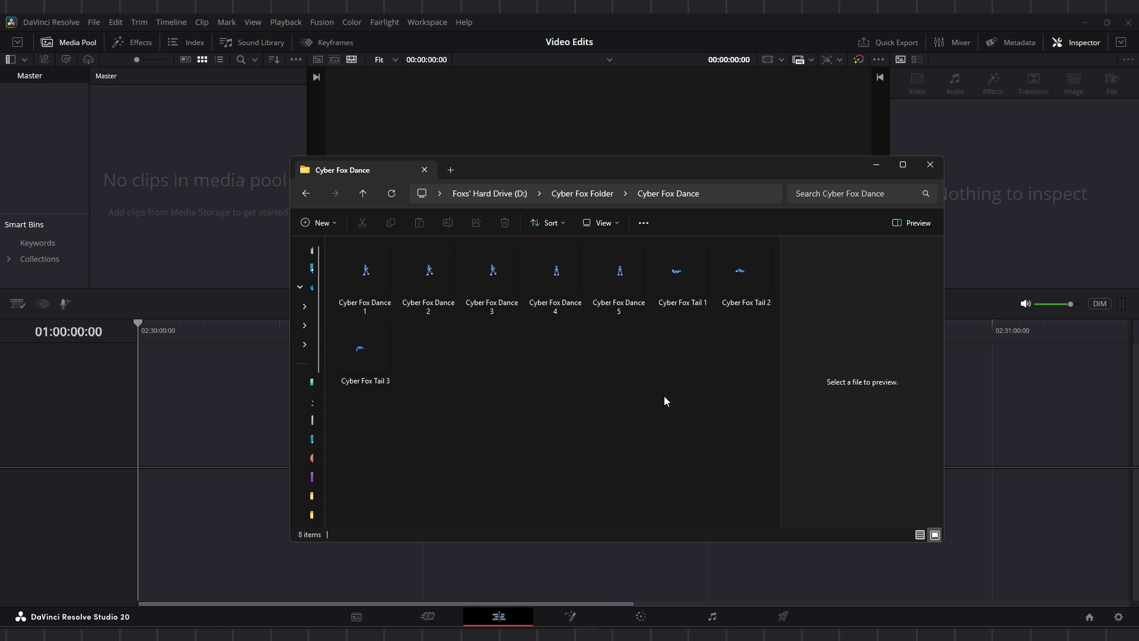
left_click_drag(555, 166, 739, 179)
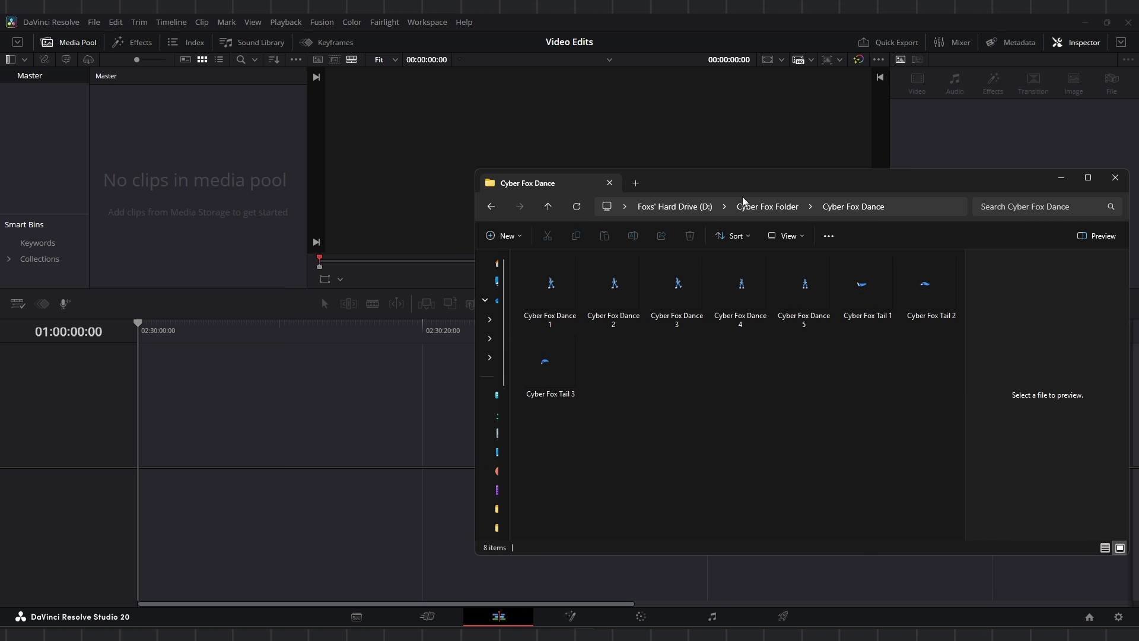
left_click_drag(925, 410, 175, 152)
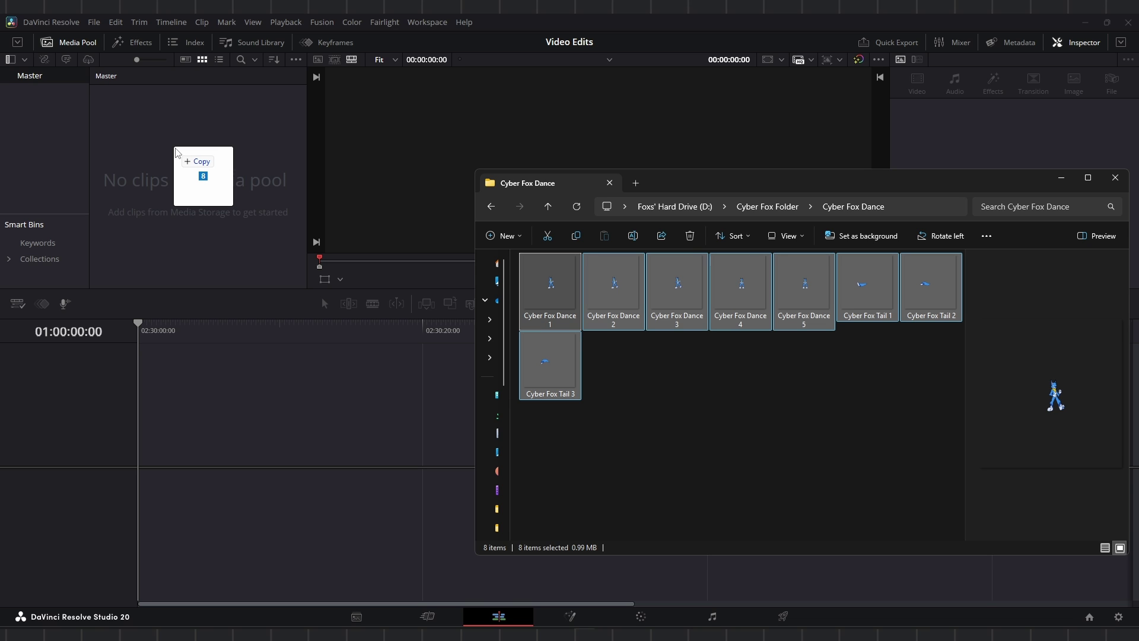
mouse_move(176, 152)
left_mouse_down()
mouse_move(194, 434)
mouse_move(188, 182)
mouse_move(158, 139)
left_mouse_up()
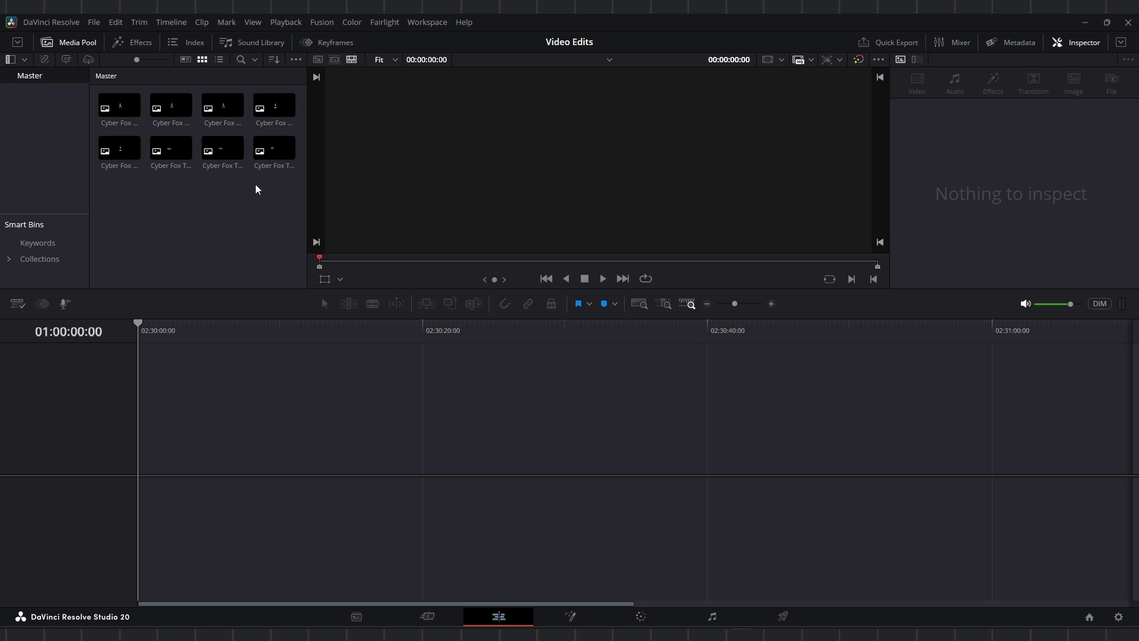
Step: Place Cyber Fox Dance 1 at the start of the timeline as the first video clip
left_click_drag(282, 192, 124, 107)
left_click_drag(125, 118, 165, 195)
left_click_drag(120, 110, 141, 449)
left_click(170, 113)
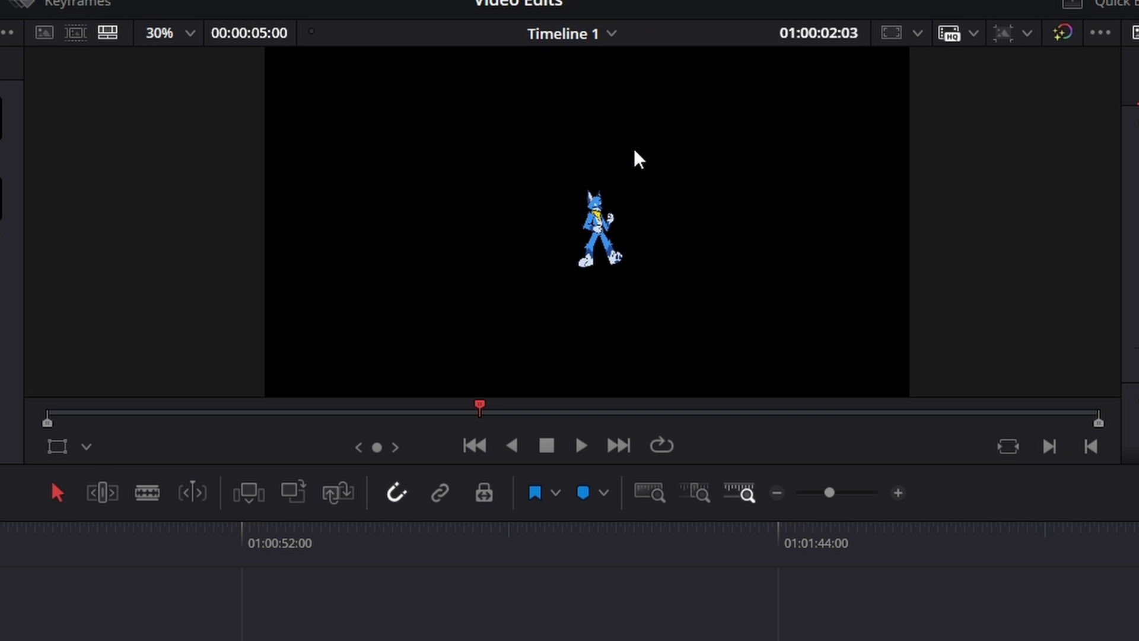
Step: Enlarge the fox in the viewer to about 3.764 zoom and centre it at position X -189.895, Y 16.993
left_click(65, 452)
scroll(652, 308, "down", 2)
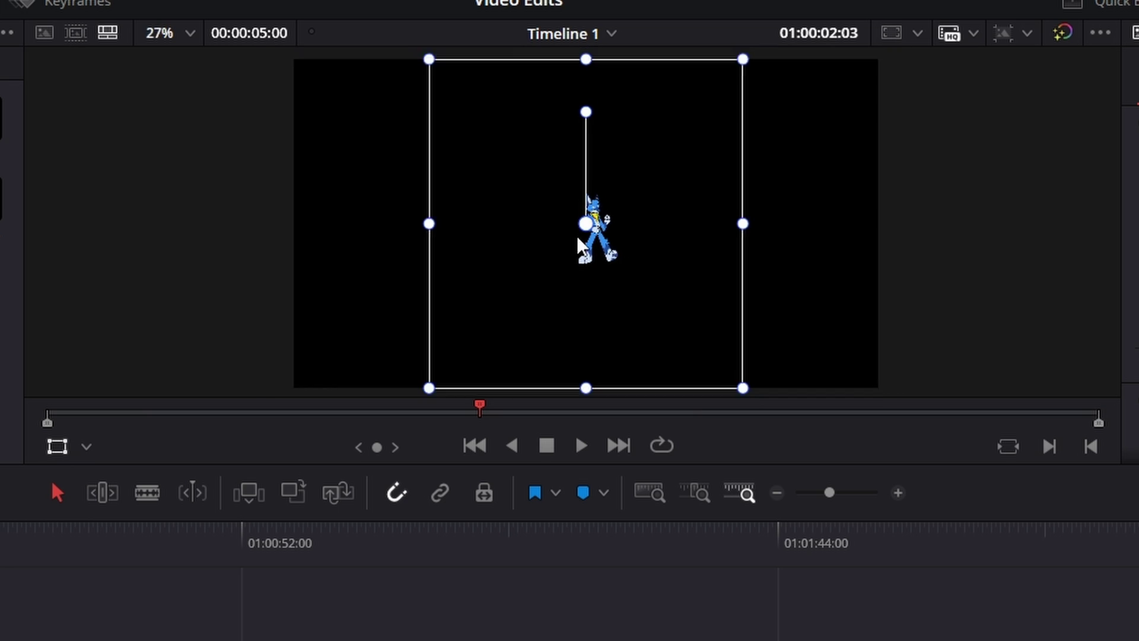
left_click_drag(724, 376, 1095, 640)
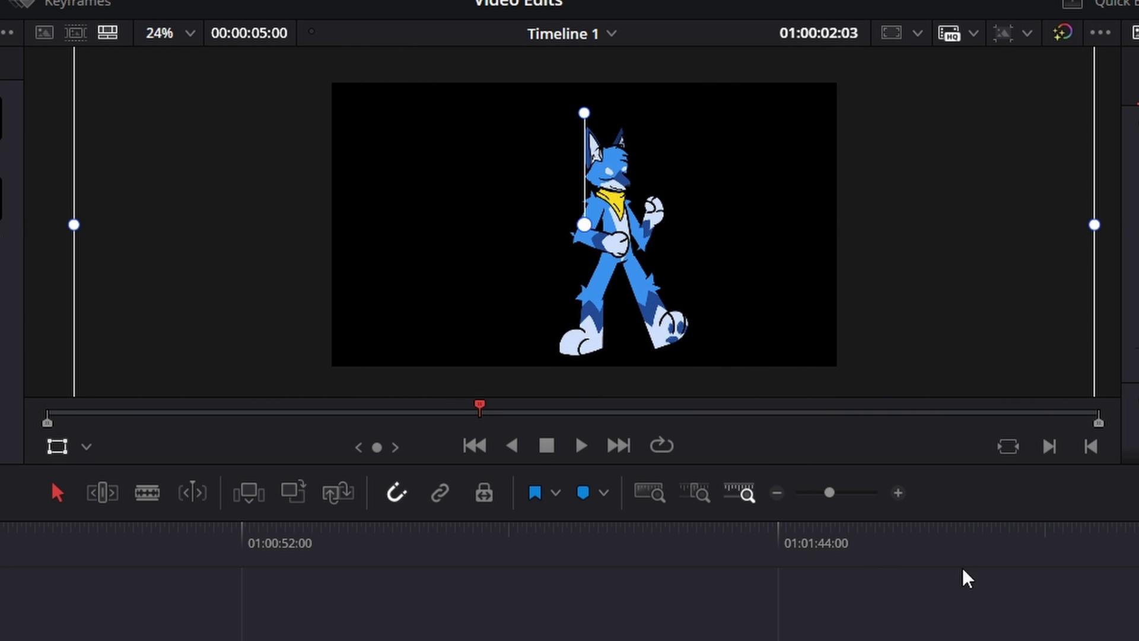
left_click_drag(823, 334, 790, 332)
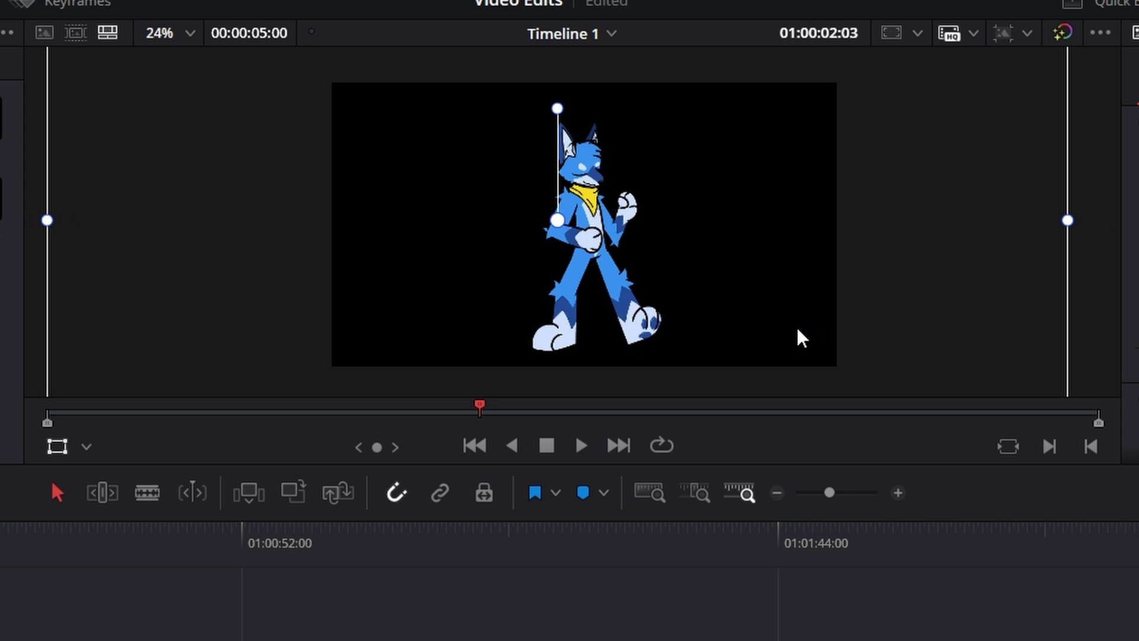
left_click(57, 446)
scroll(630, 249, "up", 3)
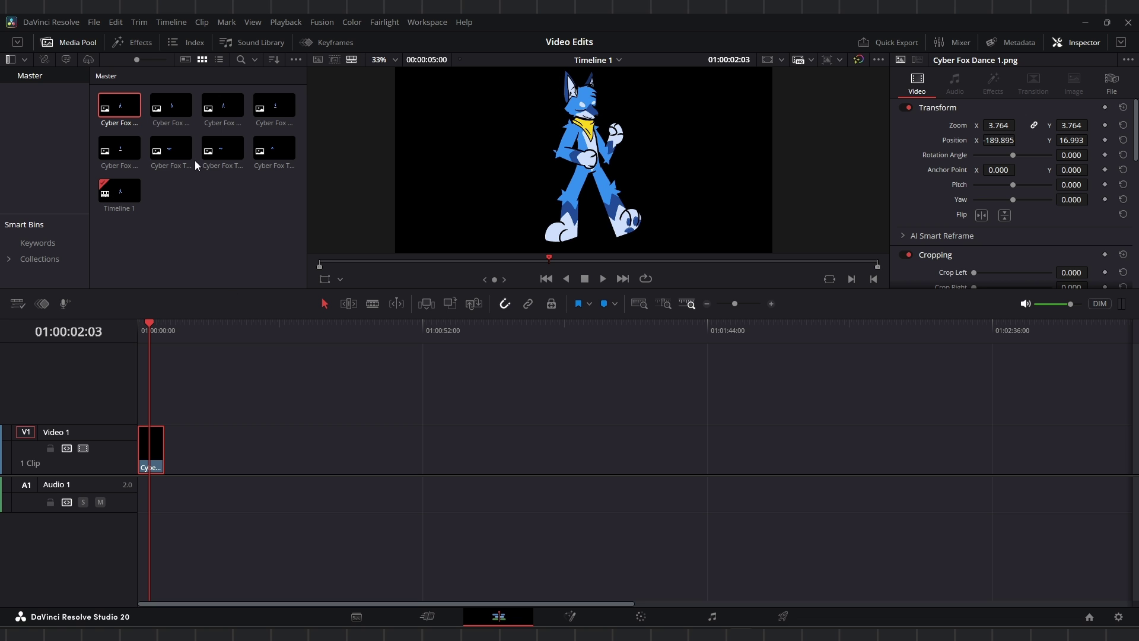
Step: Add Cyber Fox Dance 2 to the video track directly after the first clip
left_click_drag(170, 105, 168, 446)
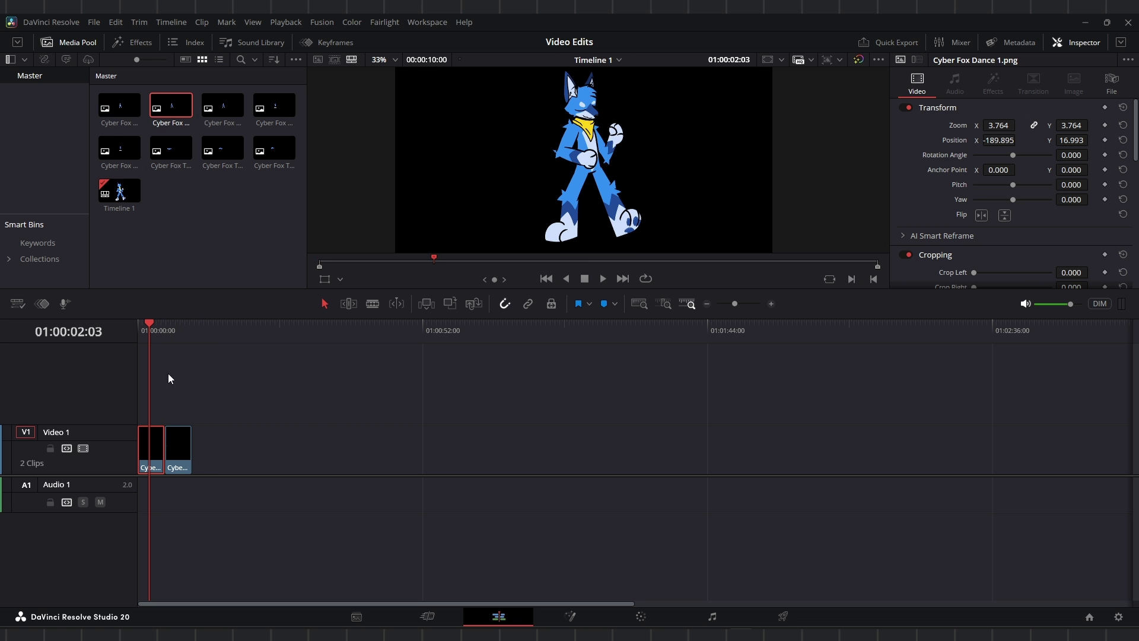
left_click(183, 329)
left_click(148, 332)
left_click(183, 327)
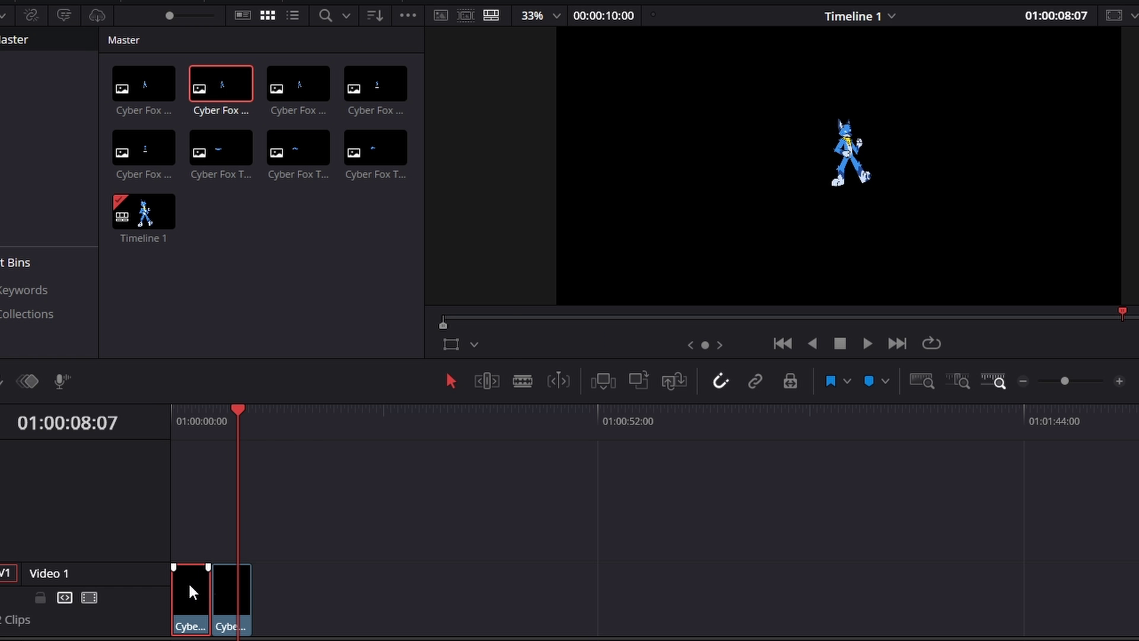
Step: Copy the first clip's Position, Zoom, Scale X and Scale Y attributes onto the Cyber Fox Dance 2 clip
right_click(151, 443)
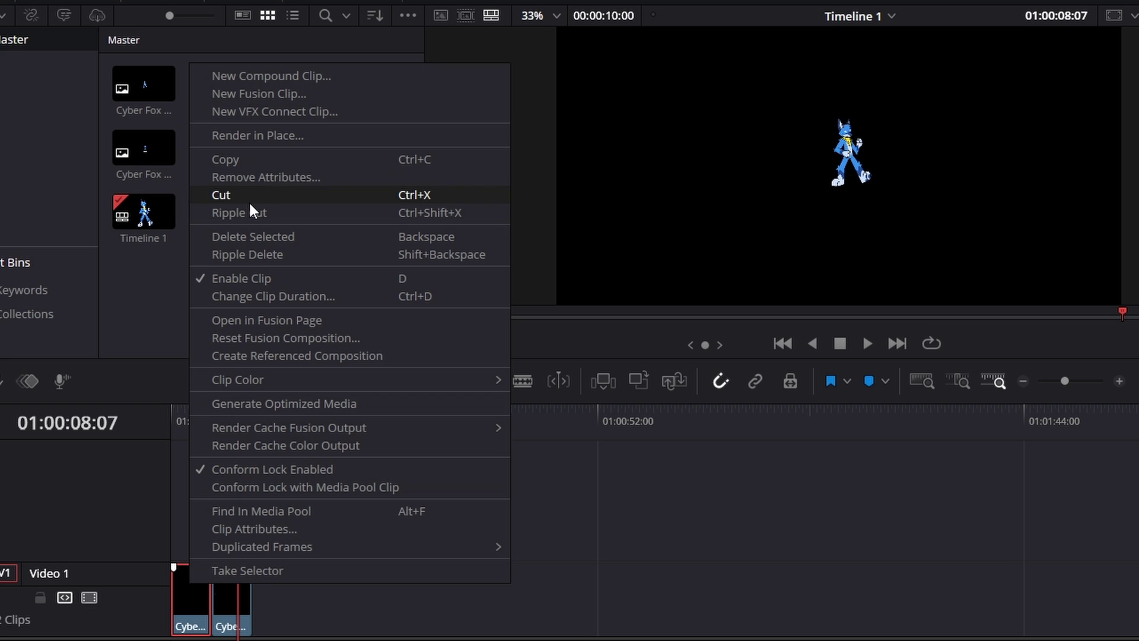
left_click(241, 159)
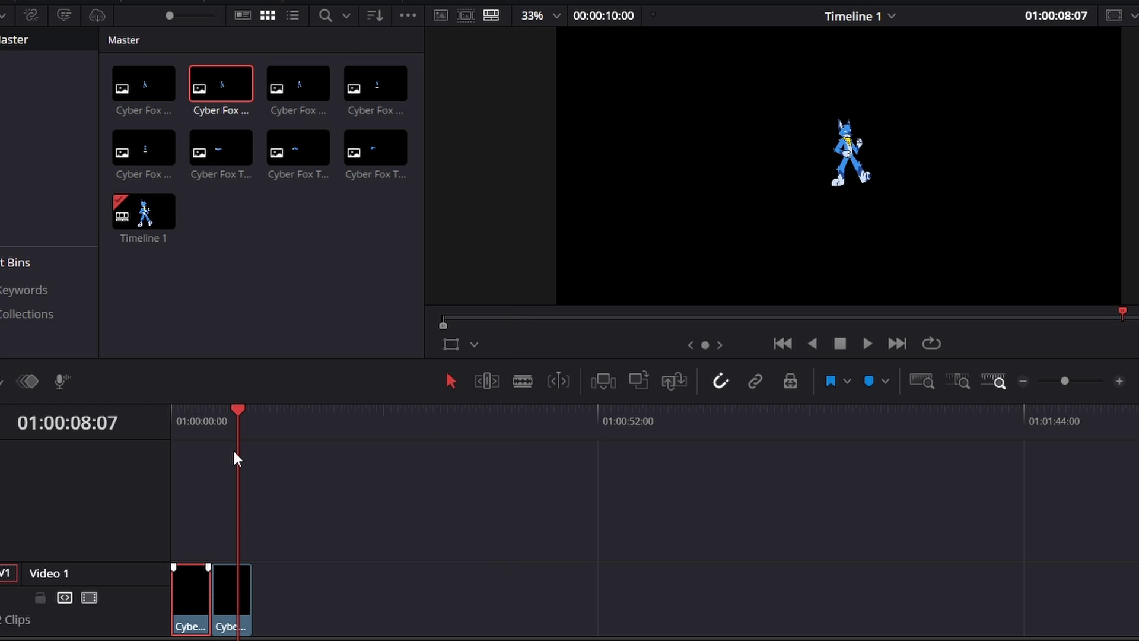
left_click(231, 592)
right_click(231, 592)
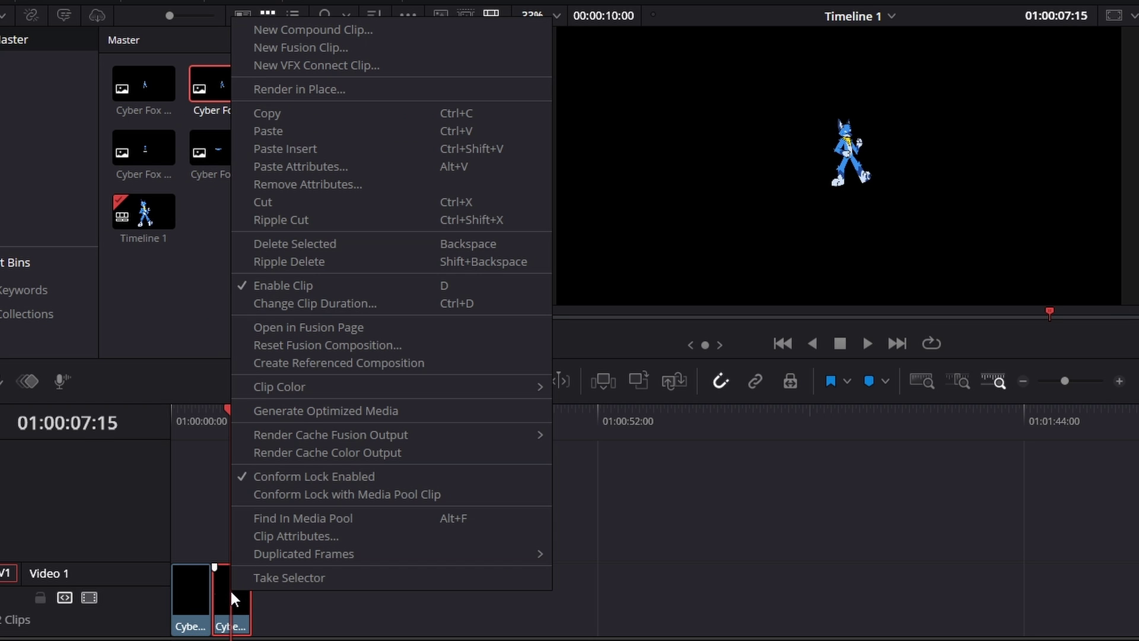
left_click(303, 168)
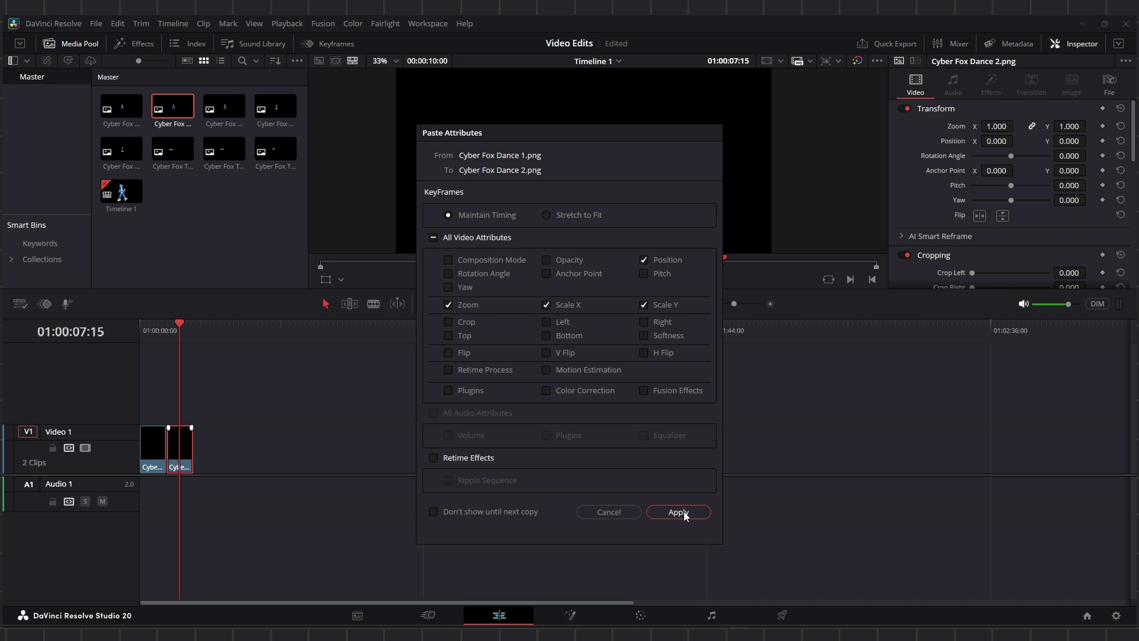
left_click(681, 510)
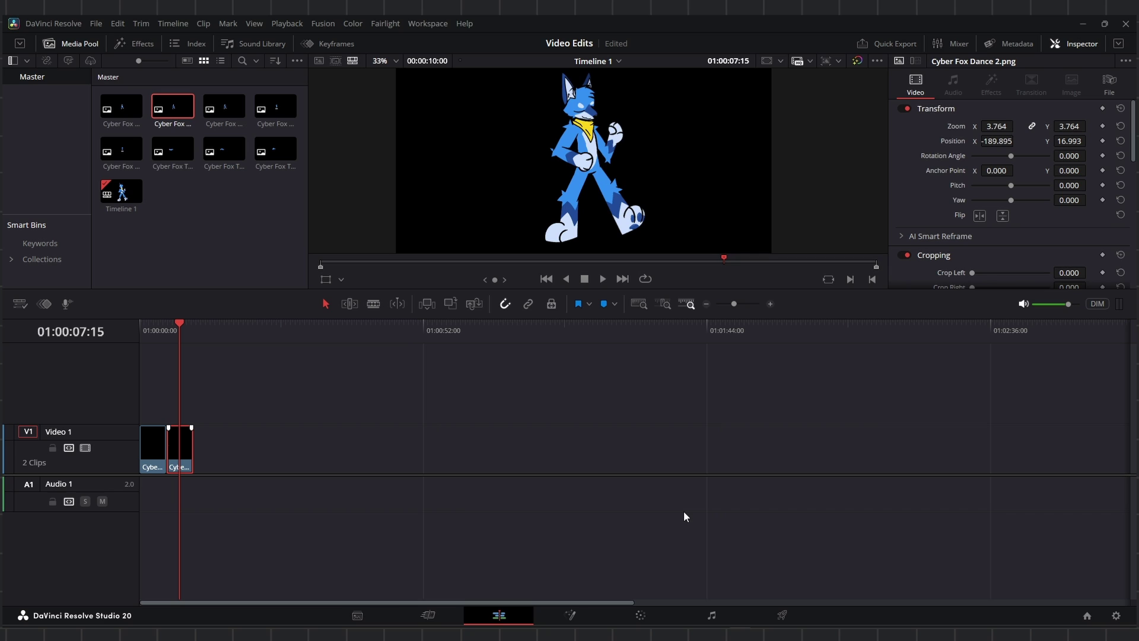
Step: Switch the playhead back and forth between the two clips to compare the fox's poses
left_click(151, 331)
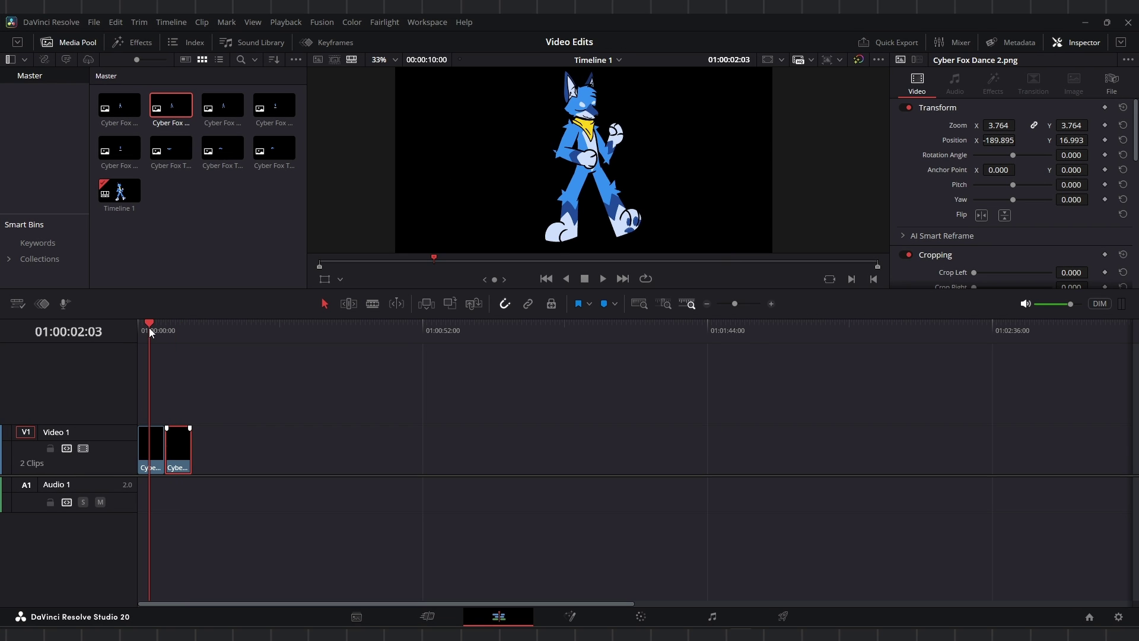
left_click(180, 339)
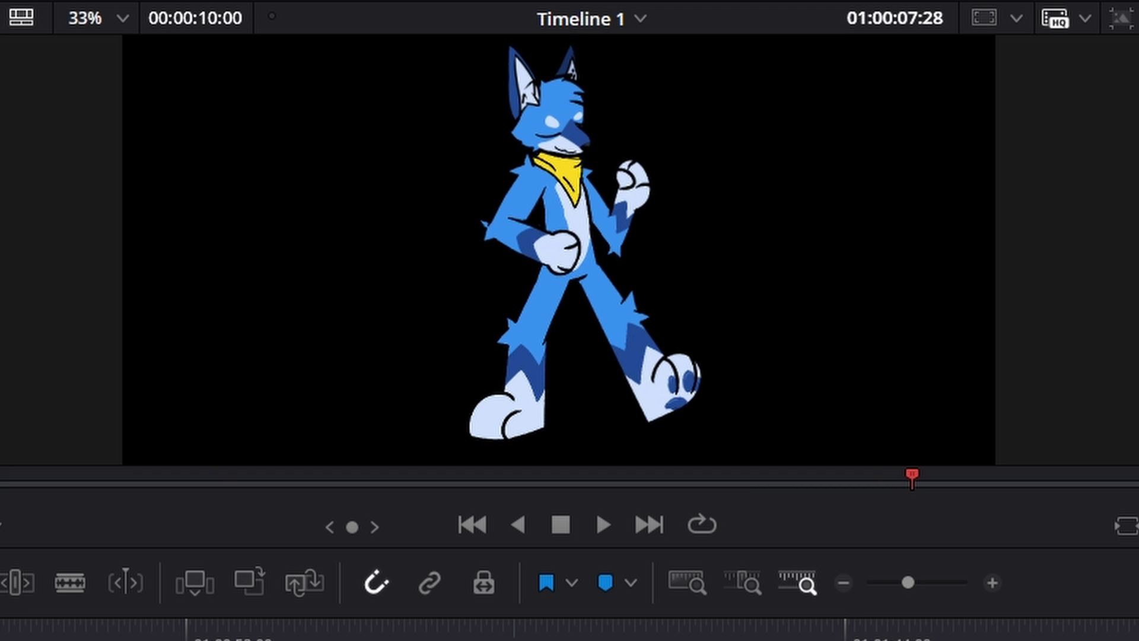
left_click(127, 474)
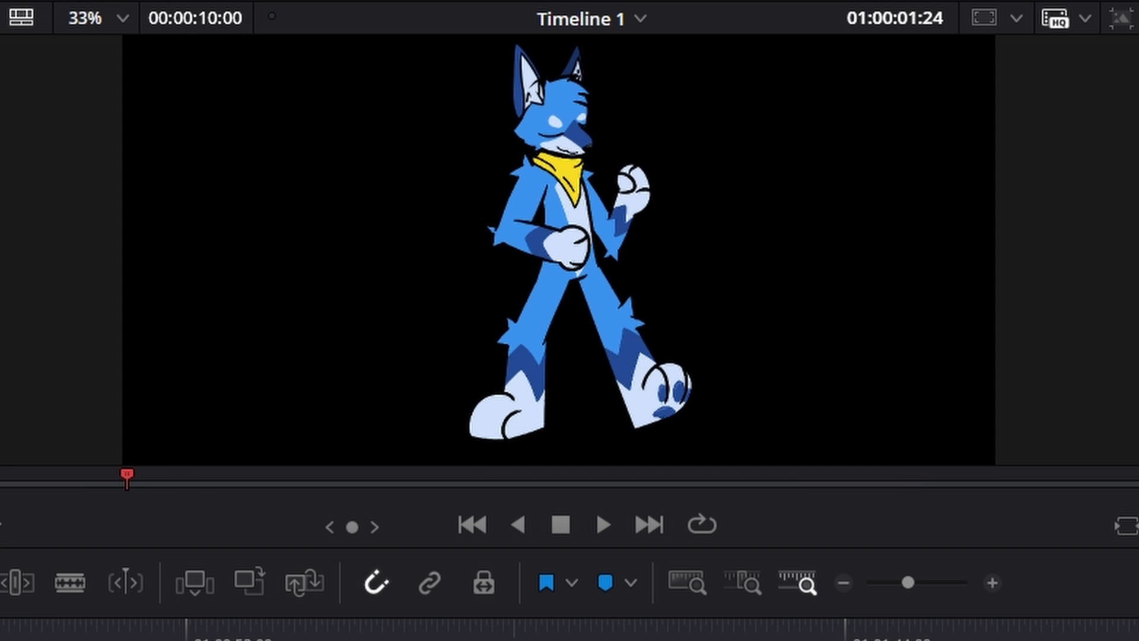
left_click(897, 475)
left_click(240, 474)
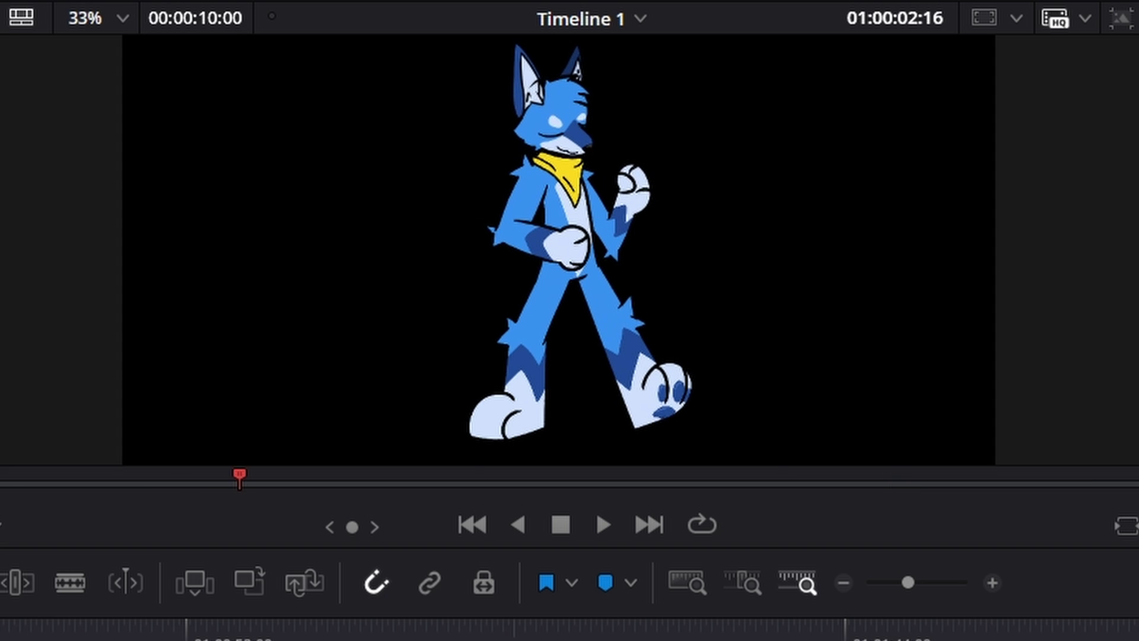
left_click(912, 475)
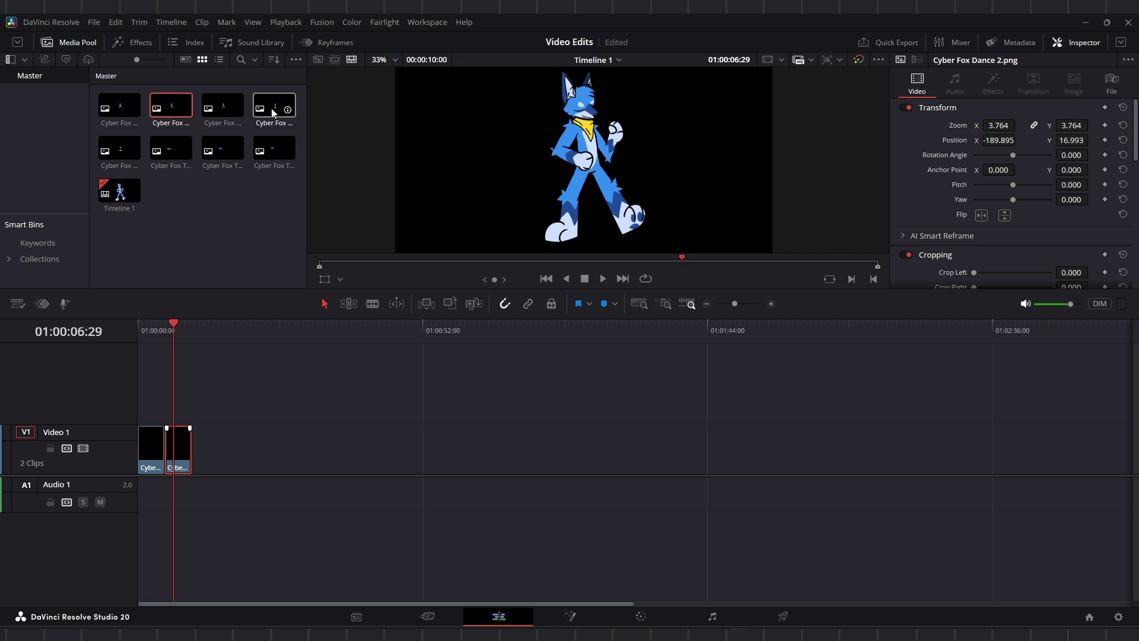
Step: Append Cyber Fox Dance 4 as the third clip and paste the first clip's position, zoom and scale attributes onto it
left_click_drag(270, 114, 204, 453)
left_click(205, 344)
left_click(205, 440)
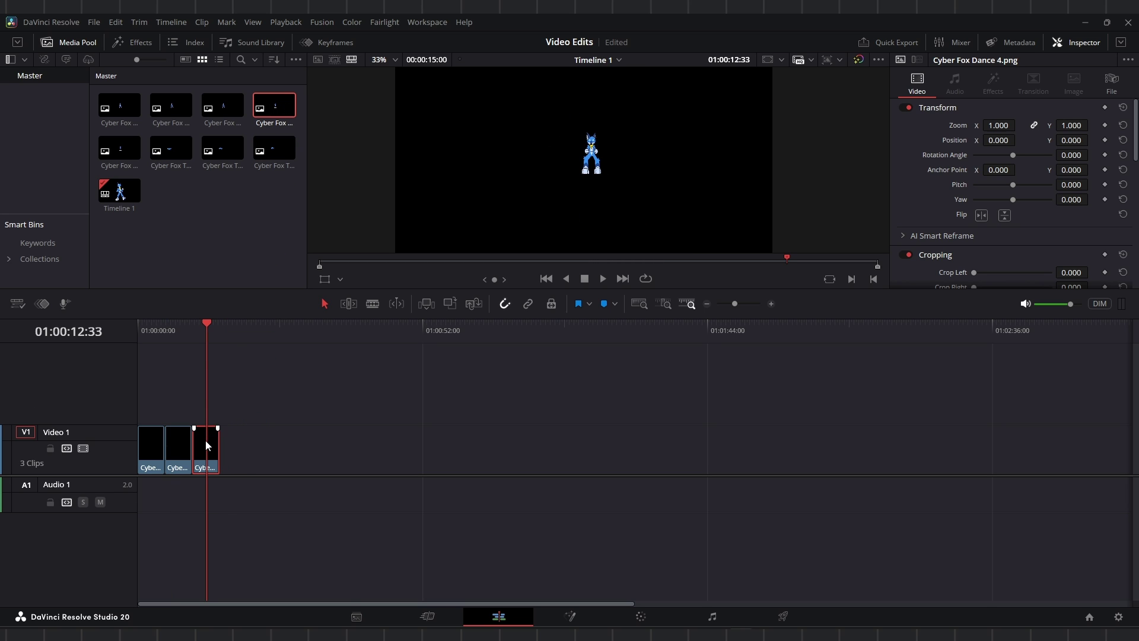
right_click(206, 435)
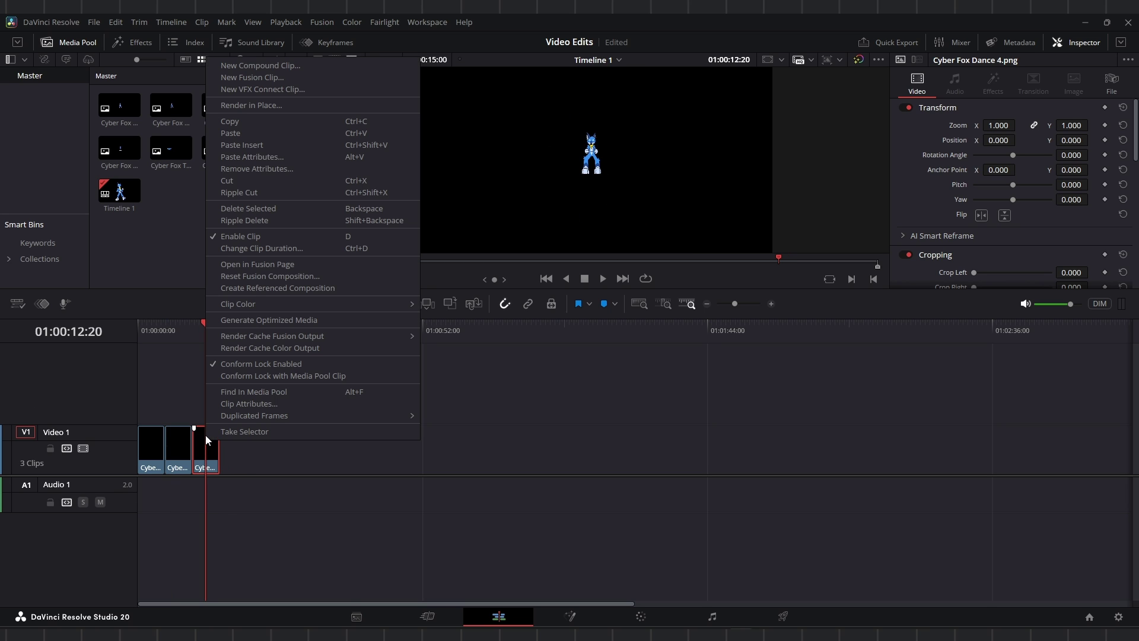
left_click(259, 157)
left_click(676, 512)
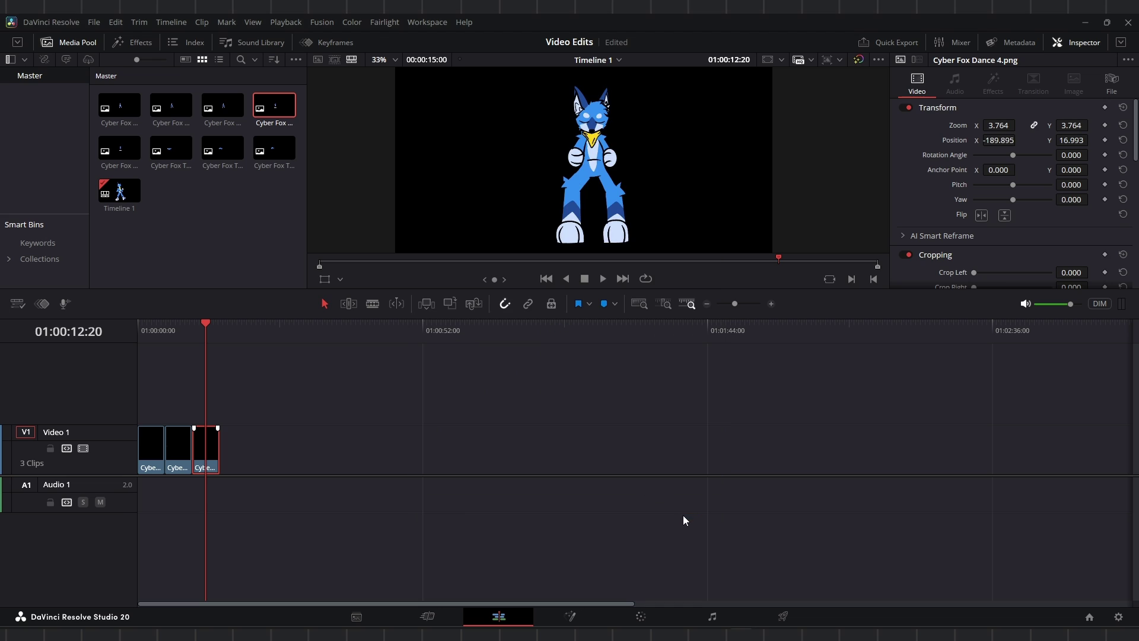
Step: Rearrange the four clips from the timeline's start so Cyber Fox Dance 1 comes second and Cyber Fox Dance 5 last
mouse_move(182, 330)
left_mouse_down()
mouse_move(197, 328)
mouse_move(172, 330)
left_mouse_up()
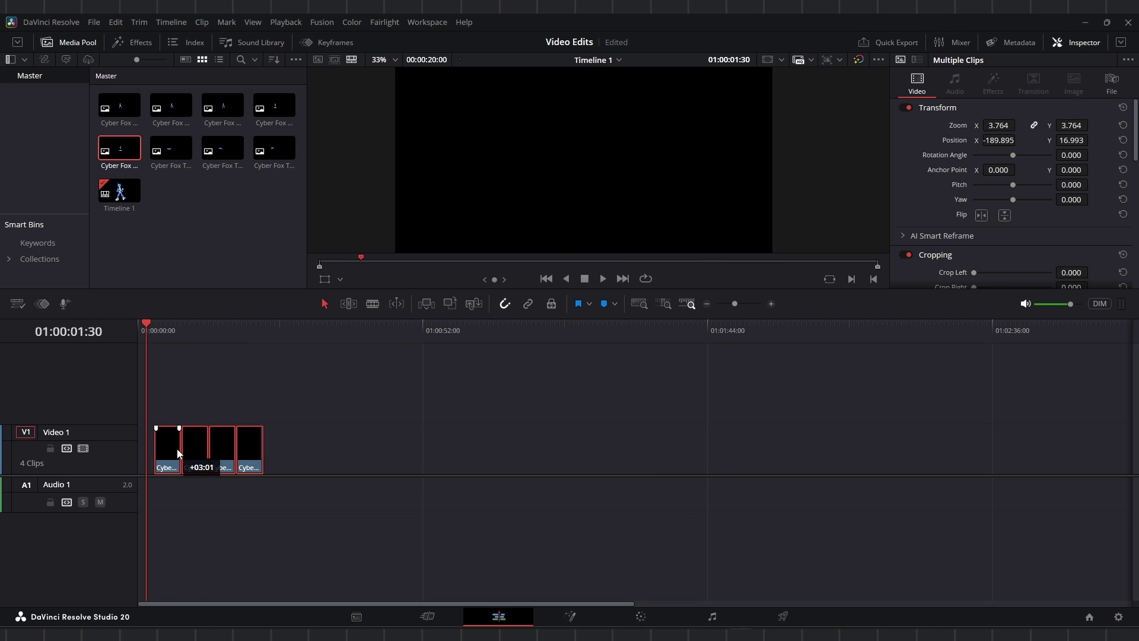
left_click_drag(174, 453, 192, 454)
left_click(237, 516)
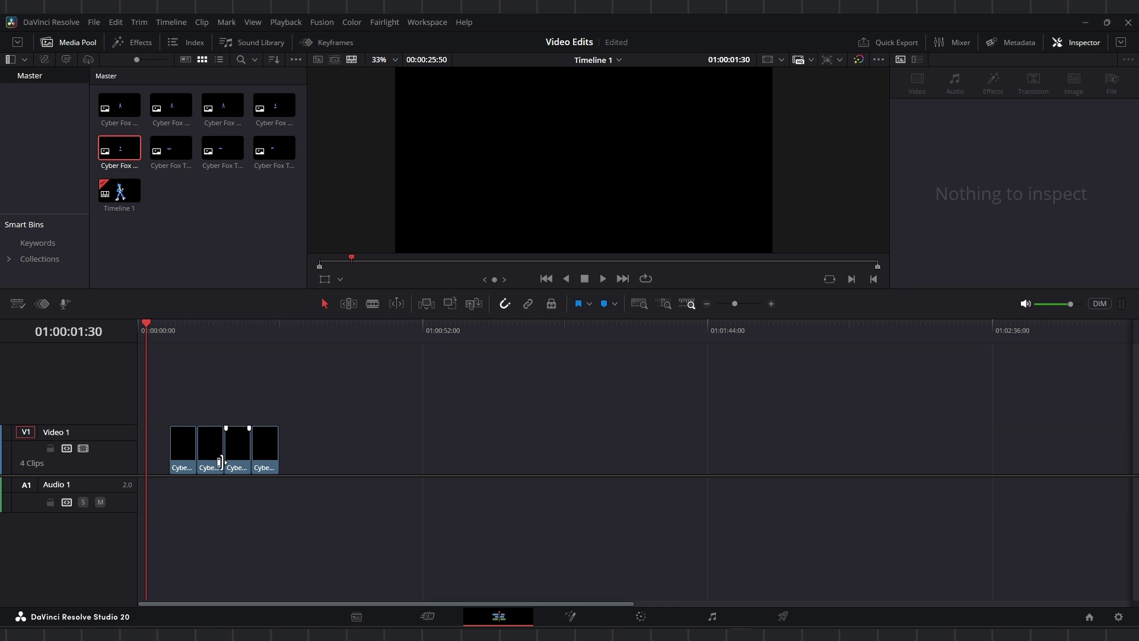
left_click(181, 329)
left_click_drag(206, 452, 234, 439)
left_click(151, 325)
left_click(178, 329)
left_click(205, 326)
left_click(241, 329)
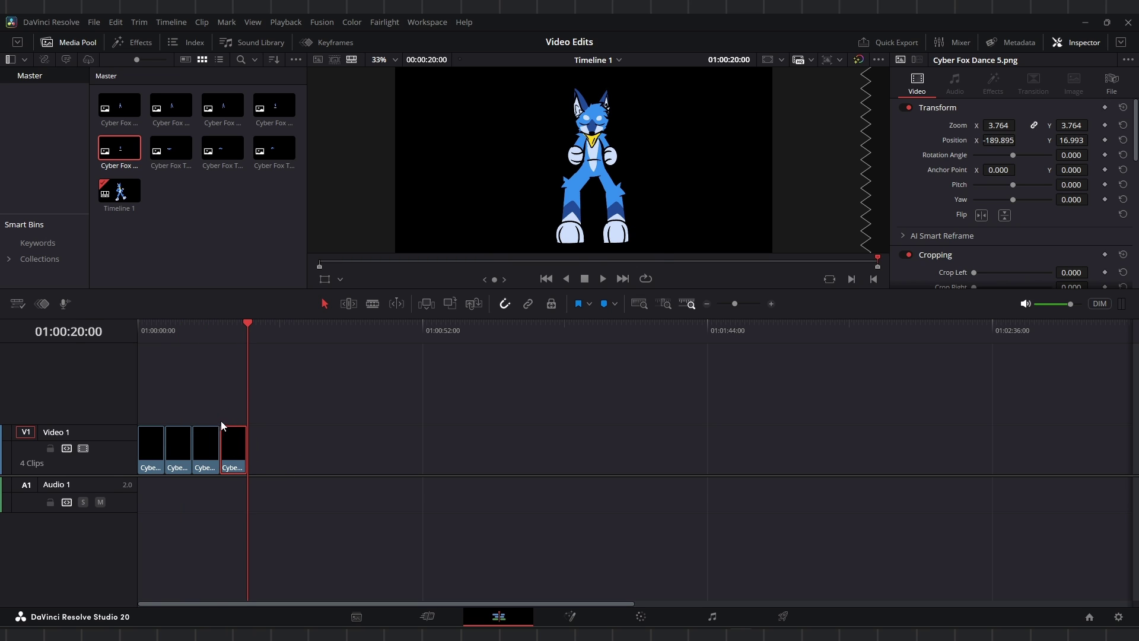
Step: Copy the Cyber Fox Dance 1 clip and paste it at the end of the sequence, at 01:00:20:00
left_click(174, 455)
right_click(173, 454)
left_click(216, 132)
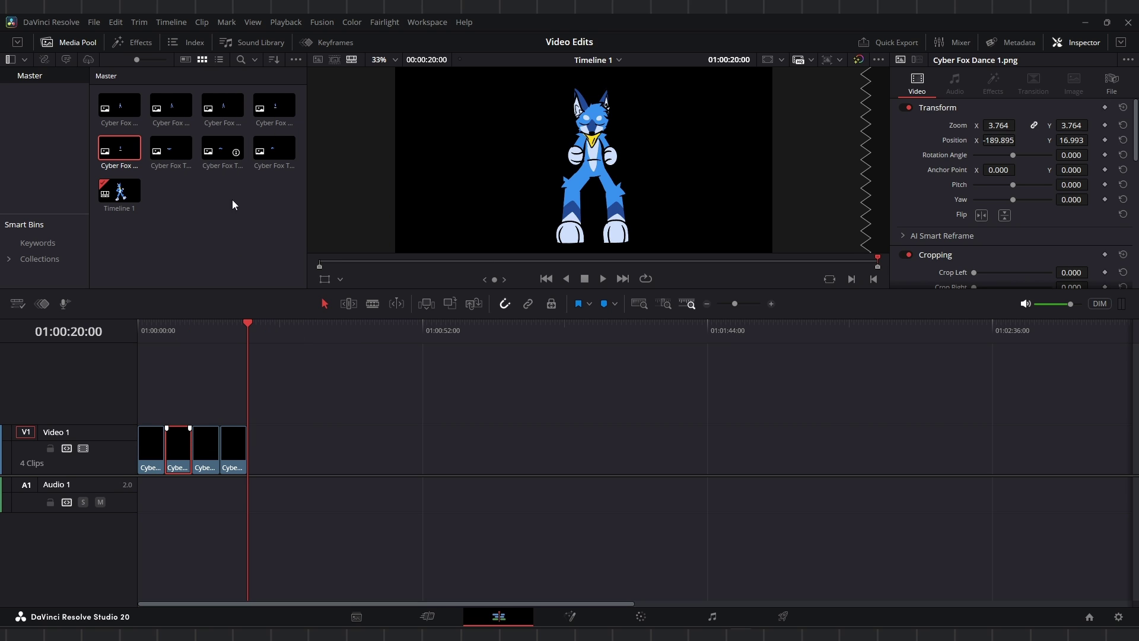
key("ctrl+v")
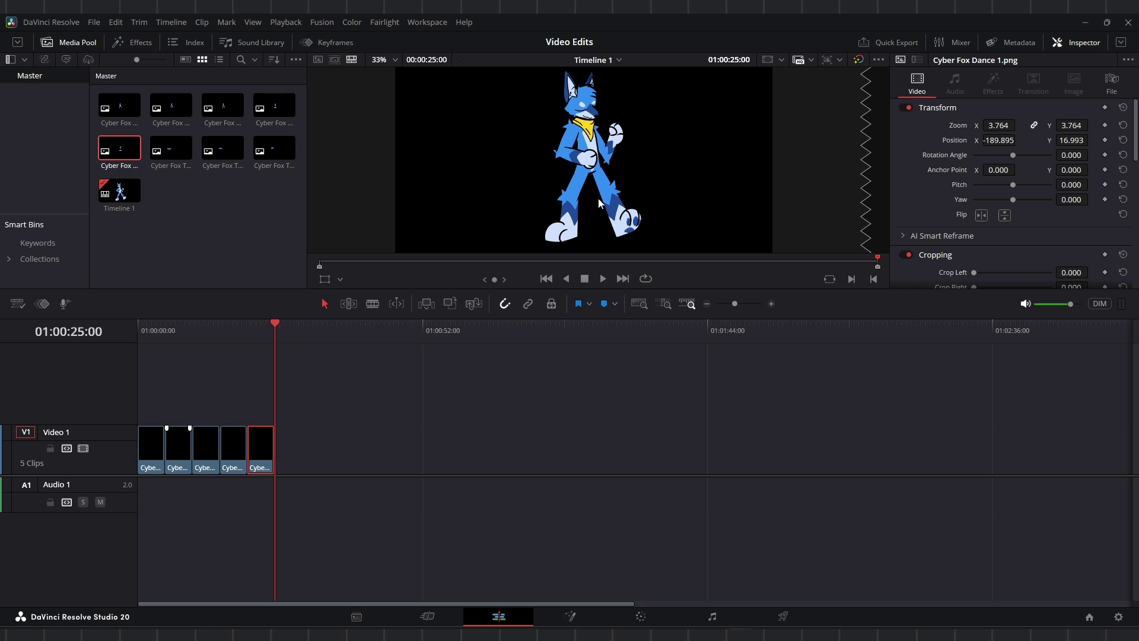
Step: Flip the pasted clip horizontally with its X position at 247.105, and play back the sequence
left_click(981, 217)
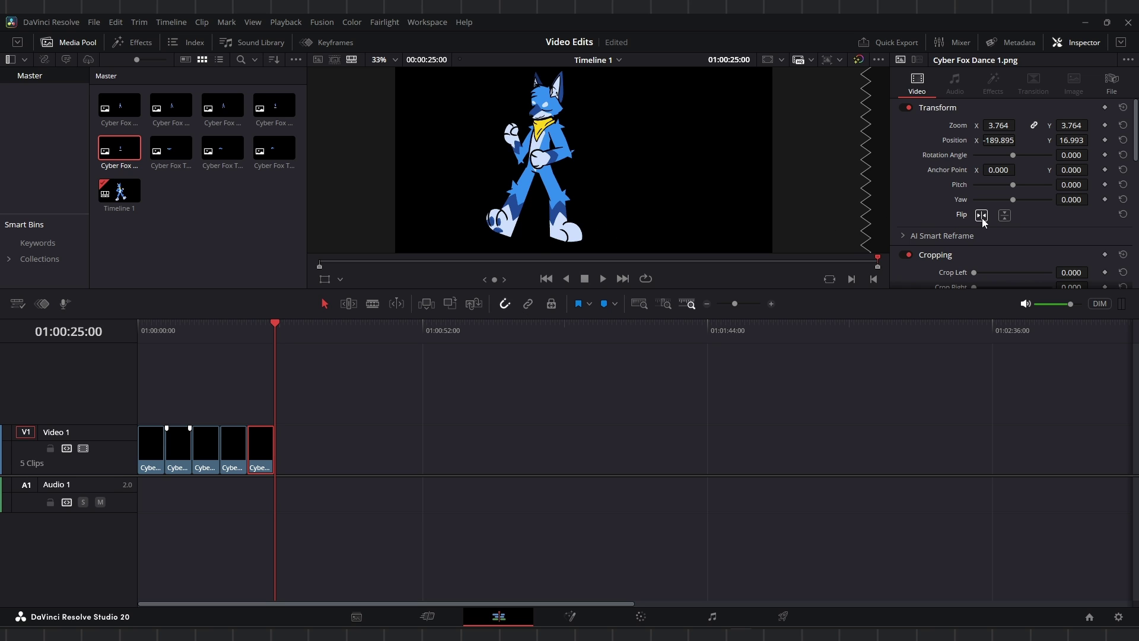
key("ctrl+s")
left_click_drag(1003, 143, 1023, 138)
left_click(602, 278)
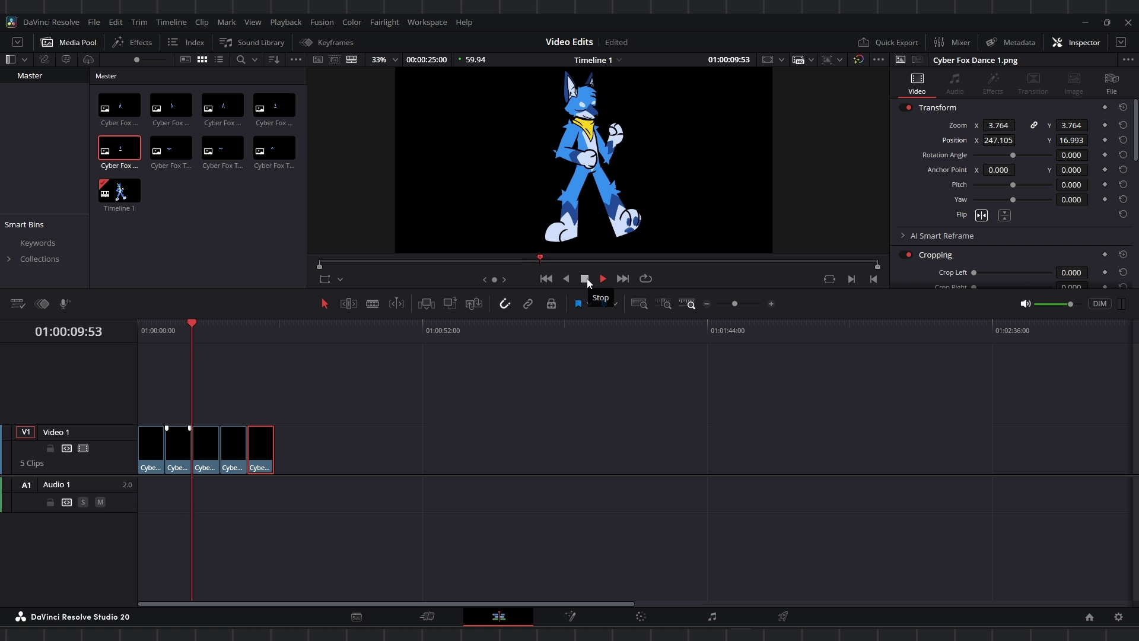
Step: Stop playback and change the duration of all five timeline clips to 2 frames
left_click(589, 282)
left_click_drag(368, 451, 150, 454)
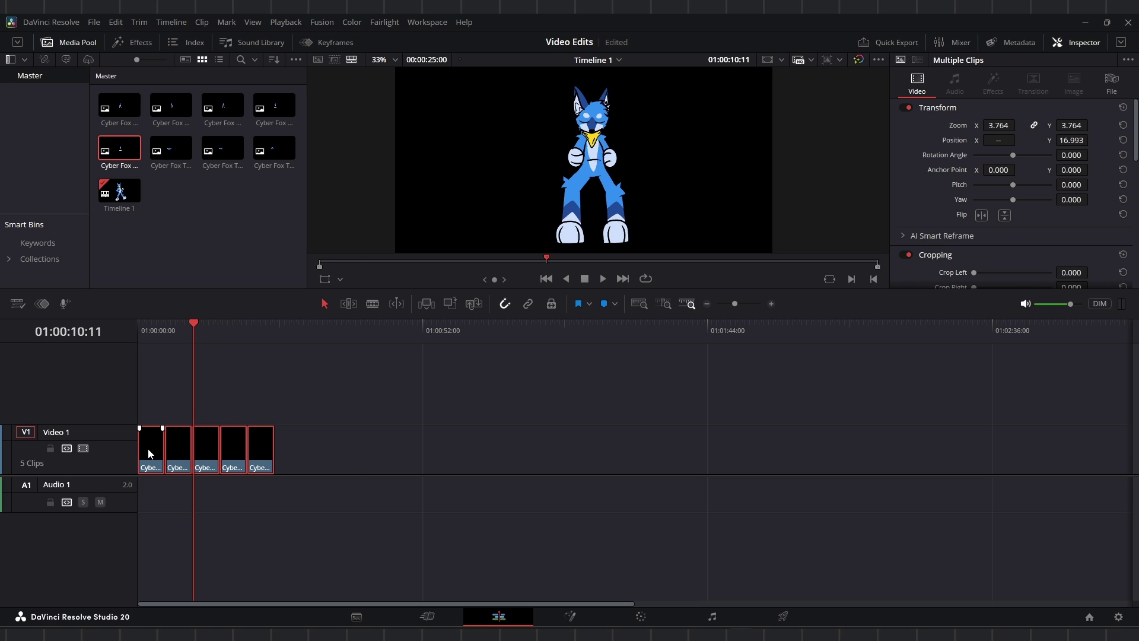
right_click(149, 454)
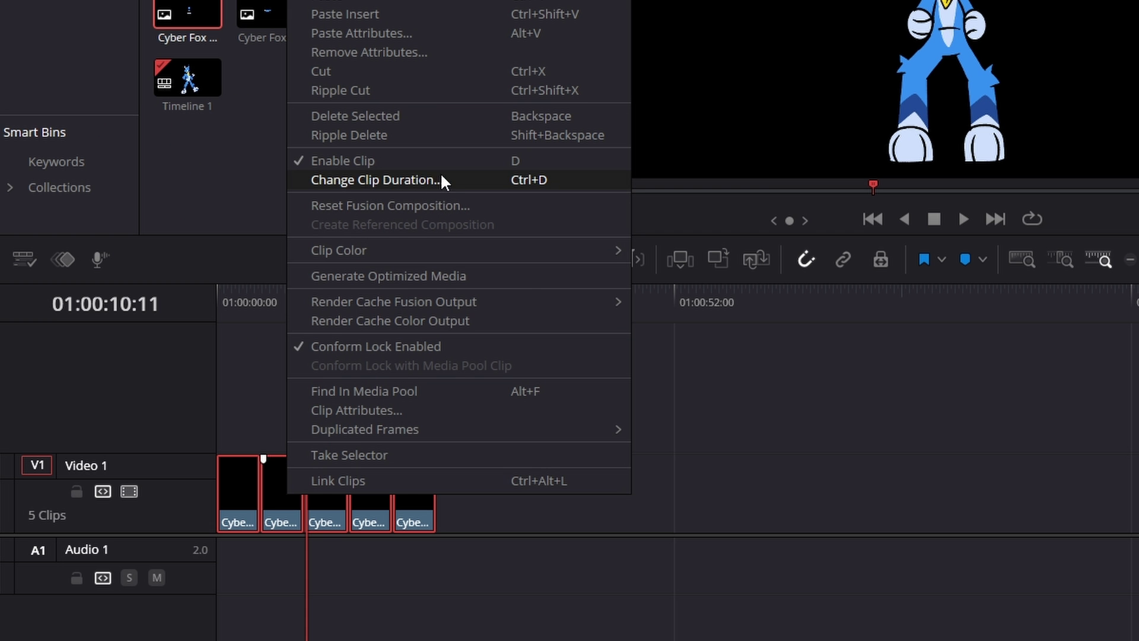
left_click(446, 179)
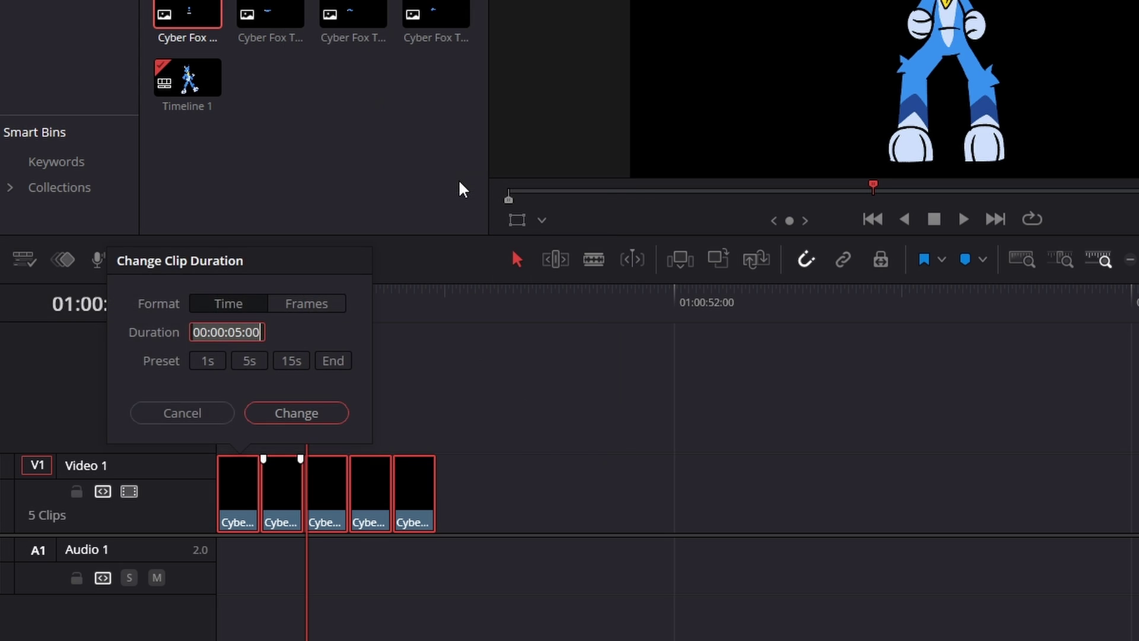
left_click(318, 304)
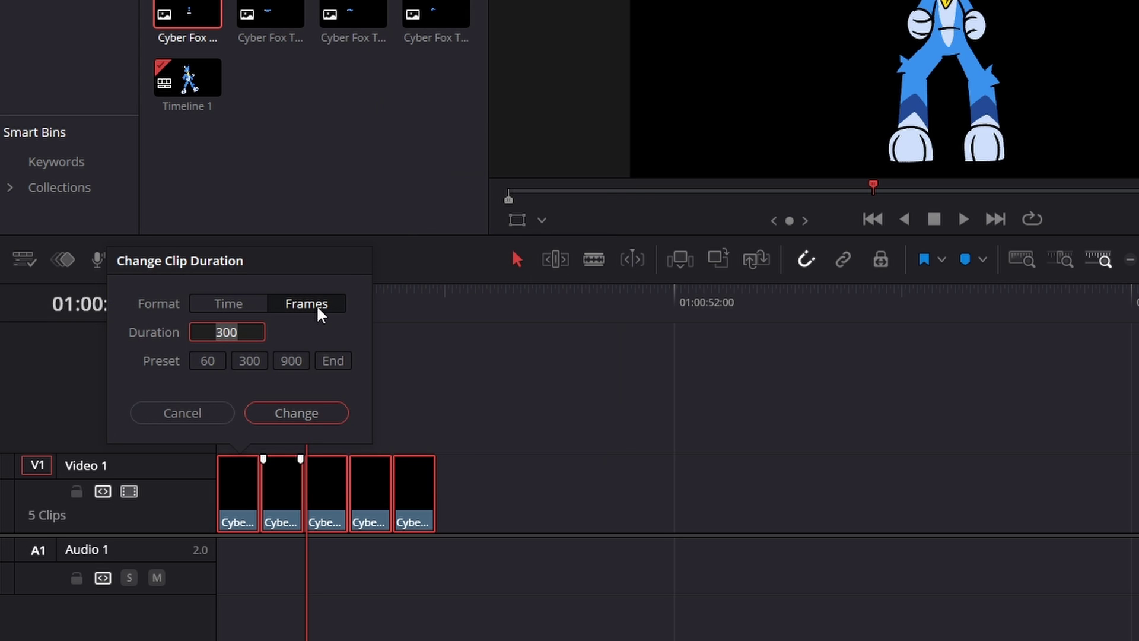
key("BackSpace")
type("2")
left_click(302, 414)
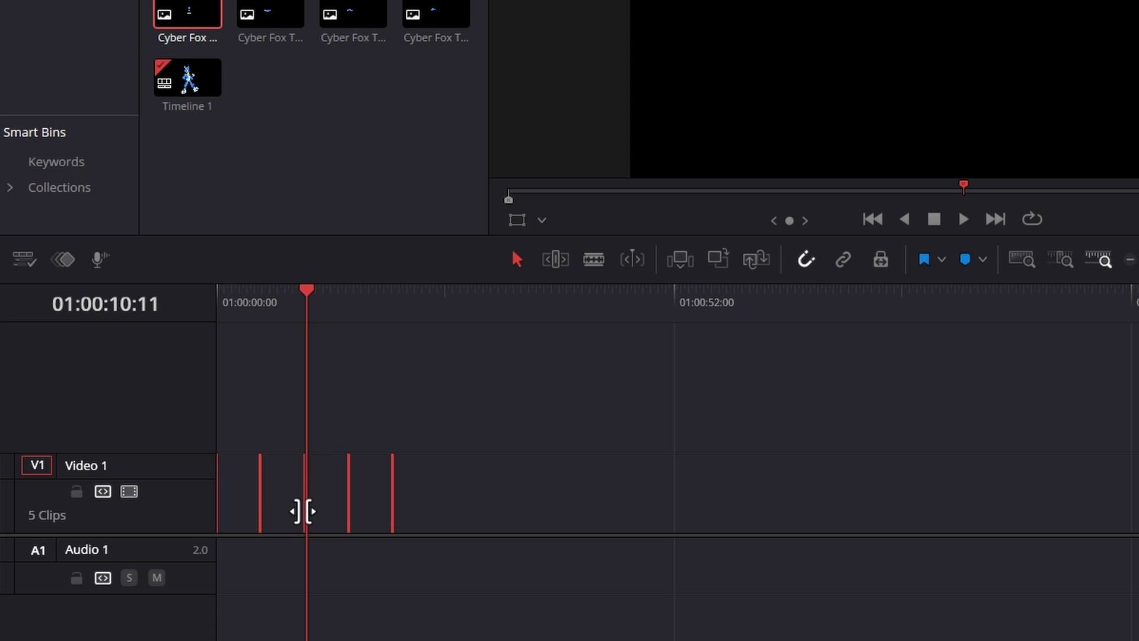
Step: Ripple-delete the gaps between the five shortened clips so they sit back to back from the timeline's start
key("shift+BackSpace")
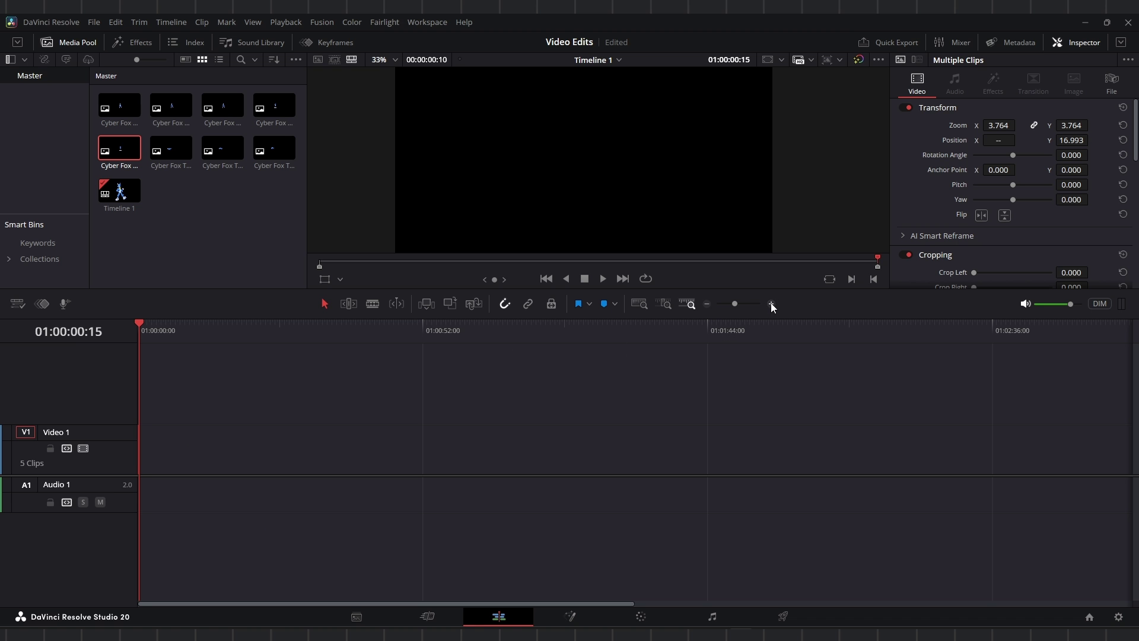
left_click(770, 304)
left_click(771, 304)
left_click(771, 304)
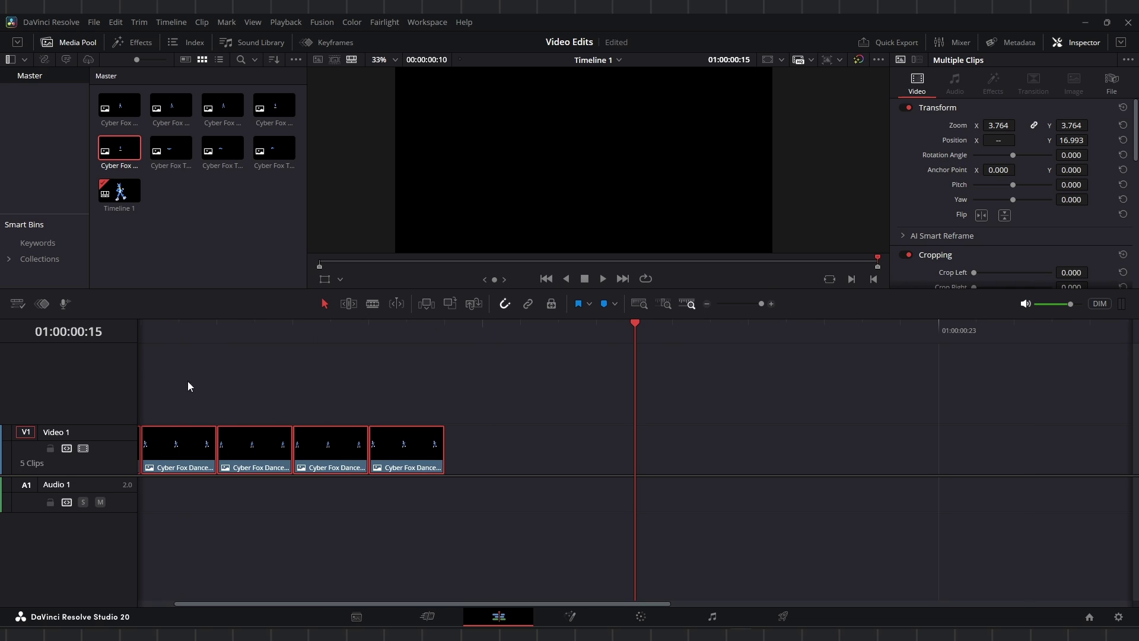
left_click_drag(412, 604, 314, 594)
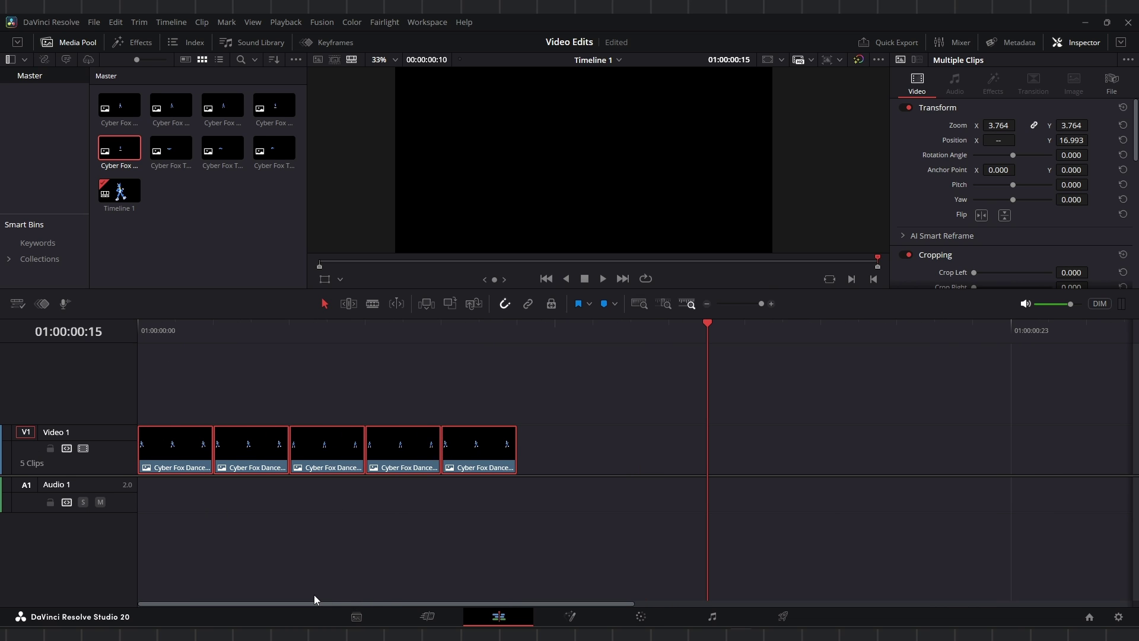
Step: Enable loop playback and play the shortened dance sequence from its start
left_click(152, 325)
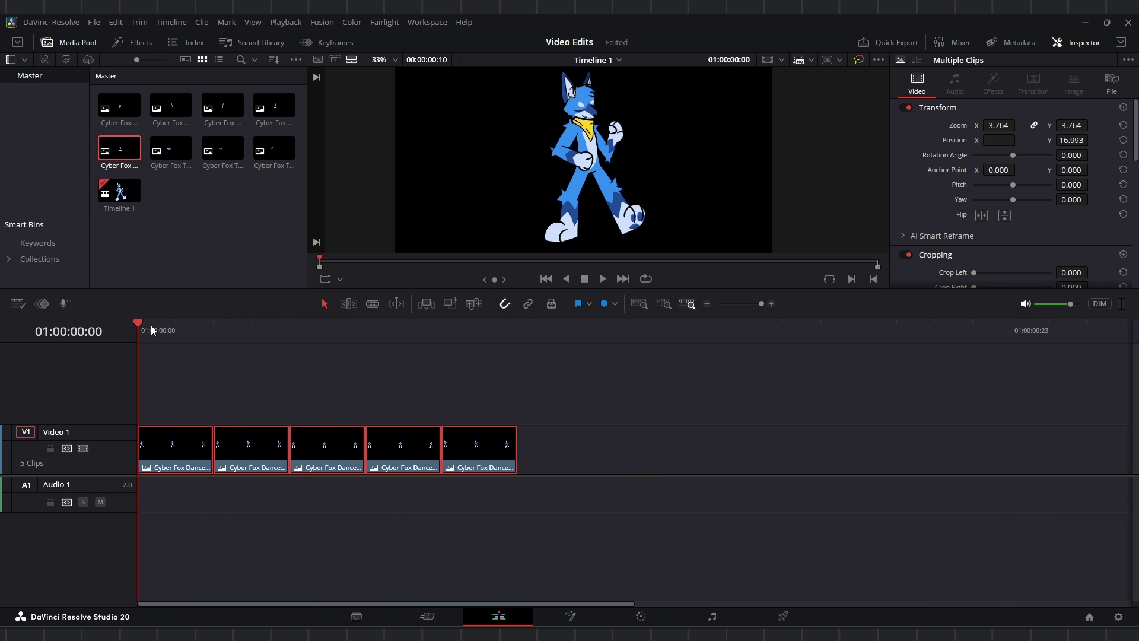
left_click(602, 279)
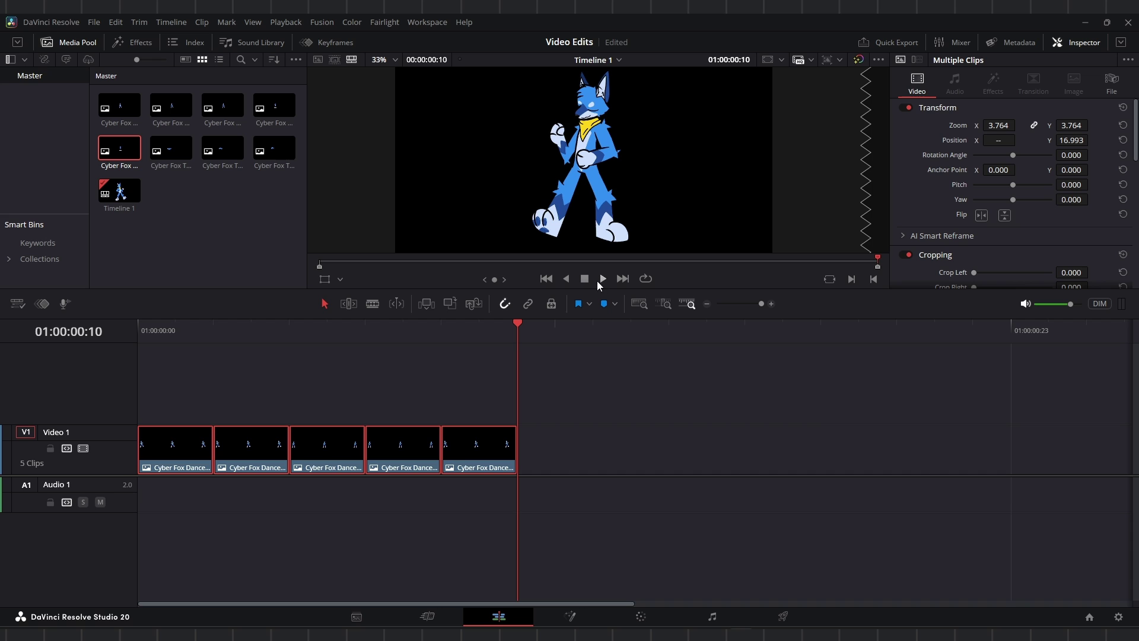
left_click(600, 279)
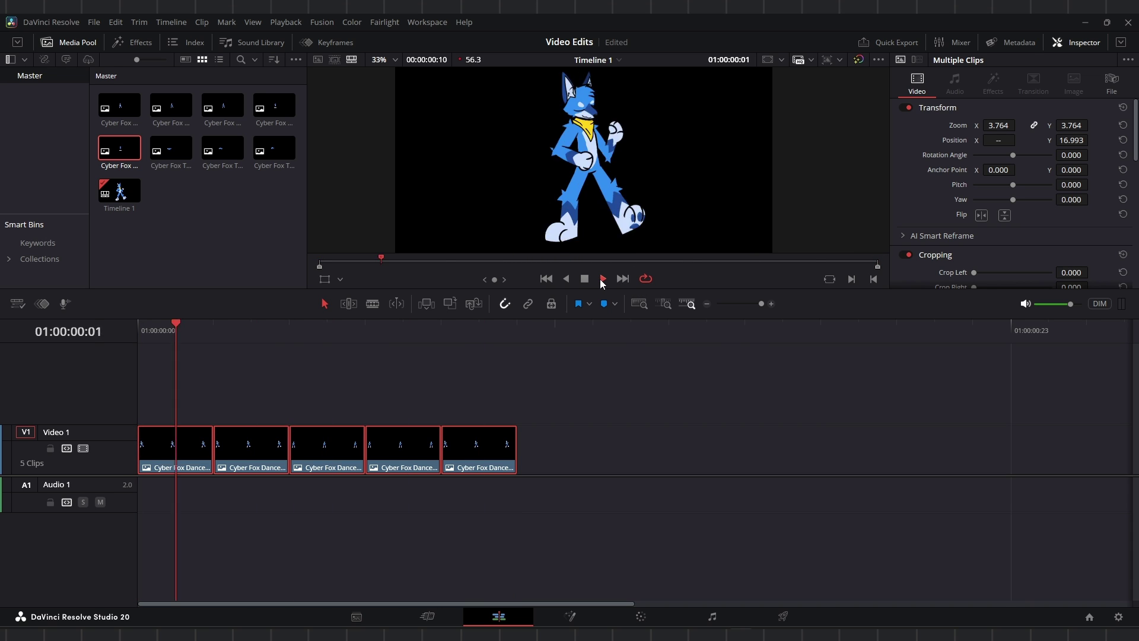
left_click(585, 278)
left_click(155, 332)
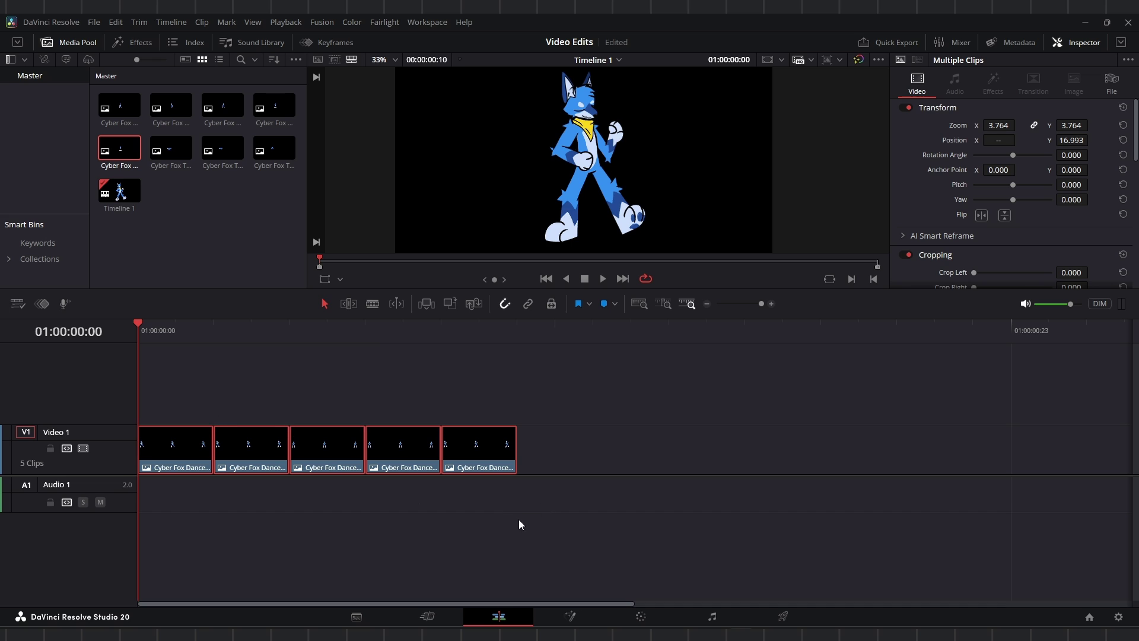
Step: Shift the last four clips two frames later, and extend the first and last clips to four frames each
left_click_drag(222, 392, 538, 502)
left_click_drag(241, 449, 350, 448)
left_click(212, 456)
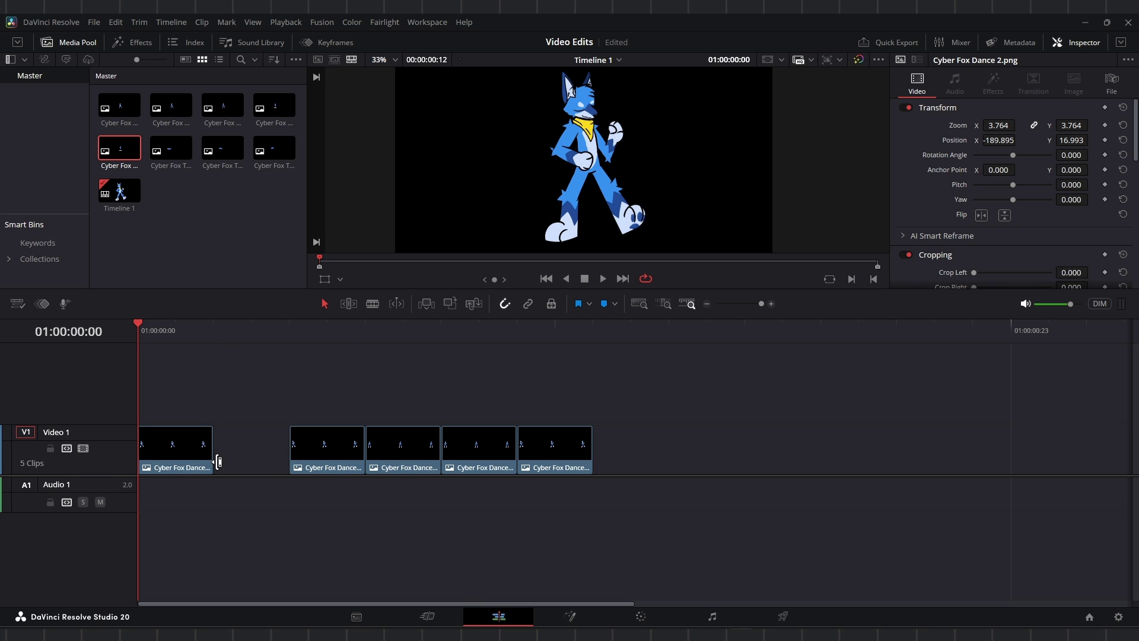
left_click_drag(219, 455, 289, 455)
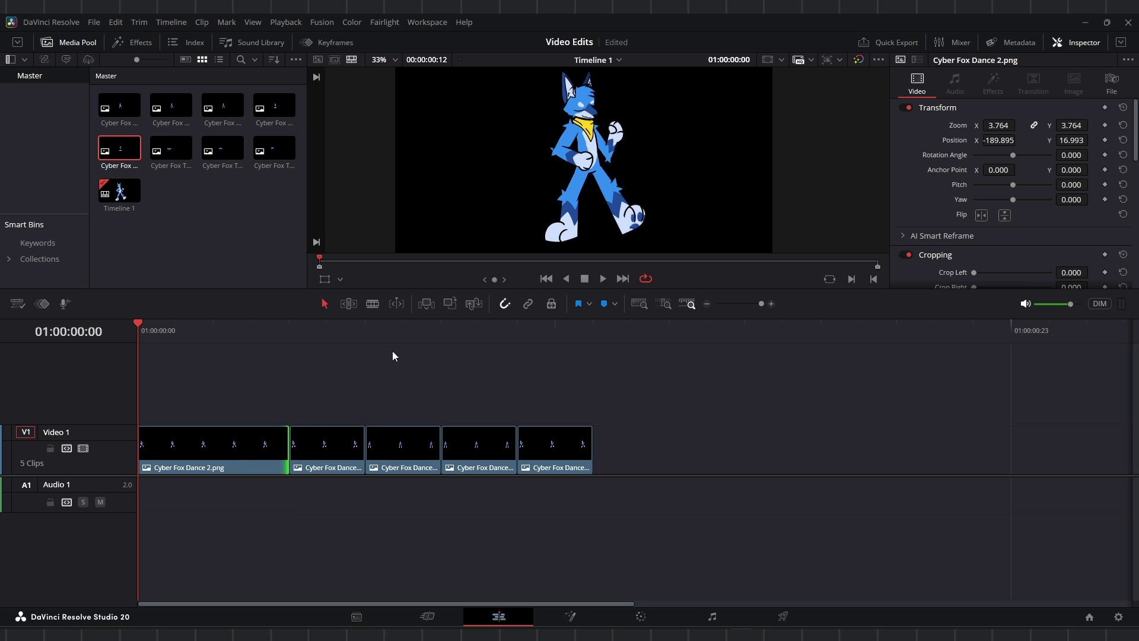
left_click(603, 280)
left_click(584, 280)
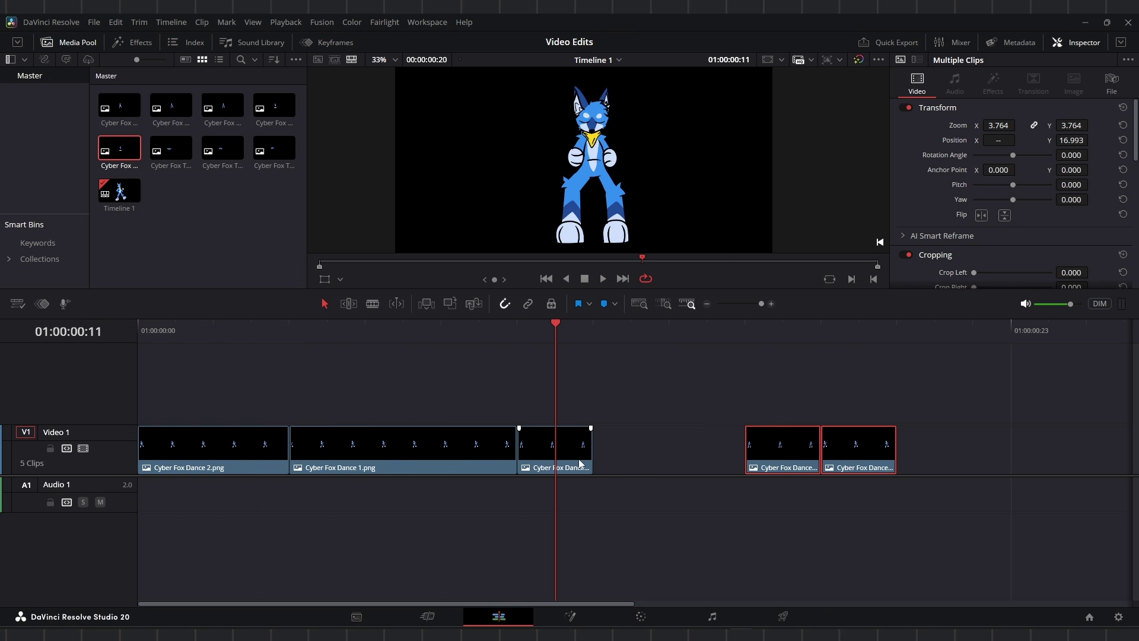
left_click_drag(591, 454, 666, 452)
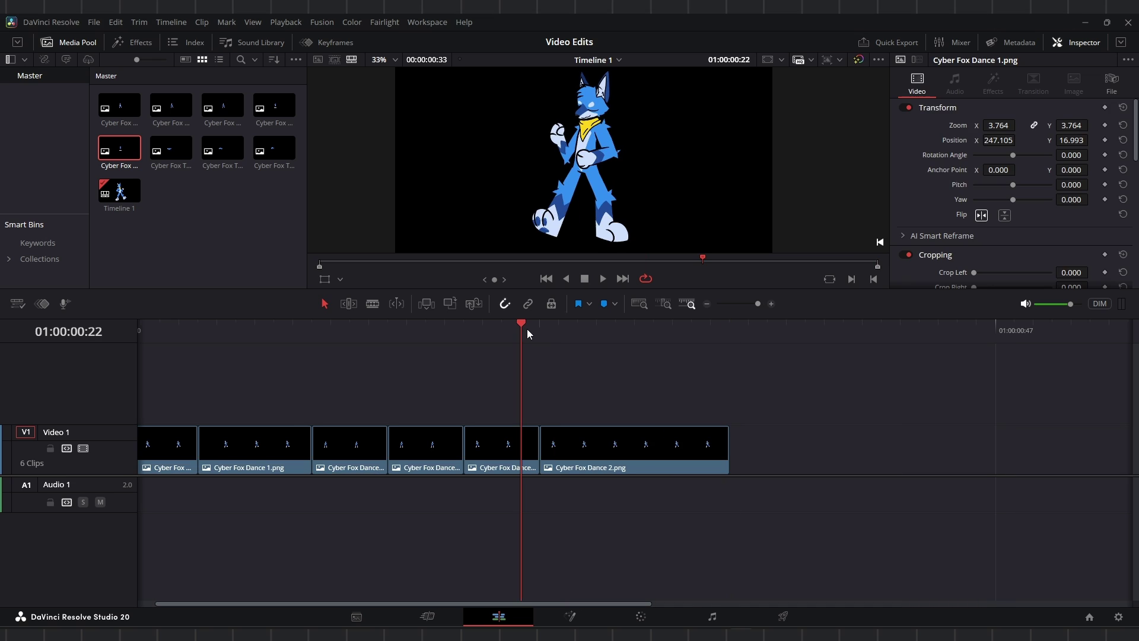
Step: Copy the two clips after Cyber Fox Dance 1 and paste them at the end of the sequence, at 01:00:00:33
left_click_drag(518, 325, 755, 370)
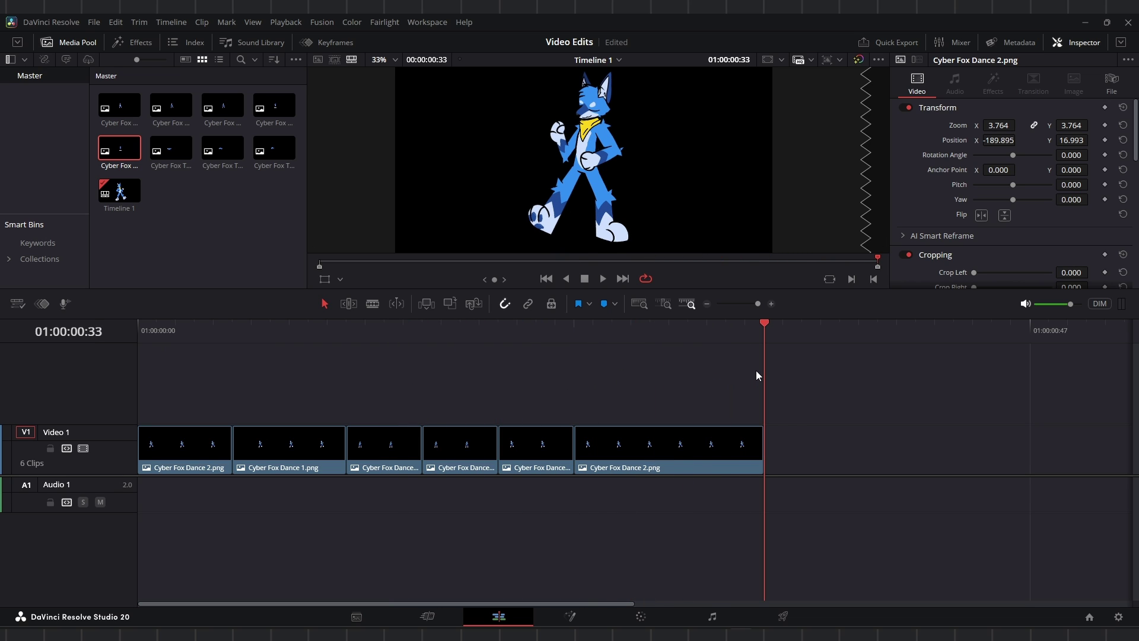
left_click_drag(381, 418, 447, 469)
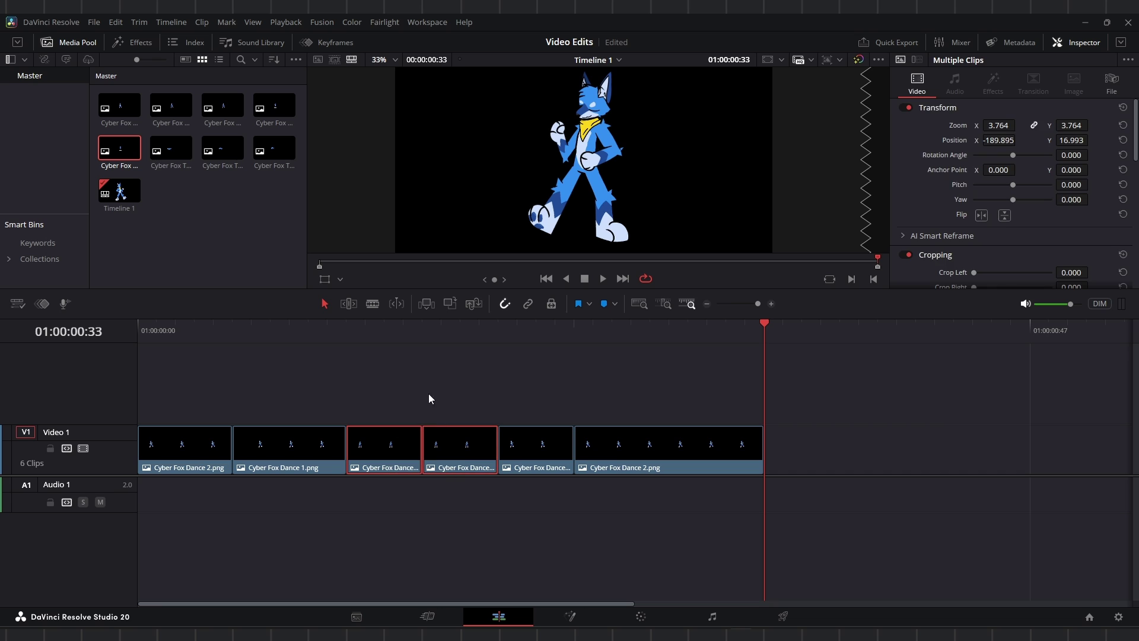
left_click(422, 324)
right_click(440, 452)
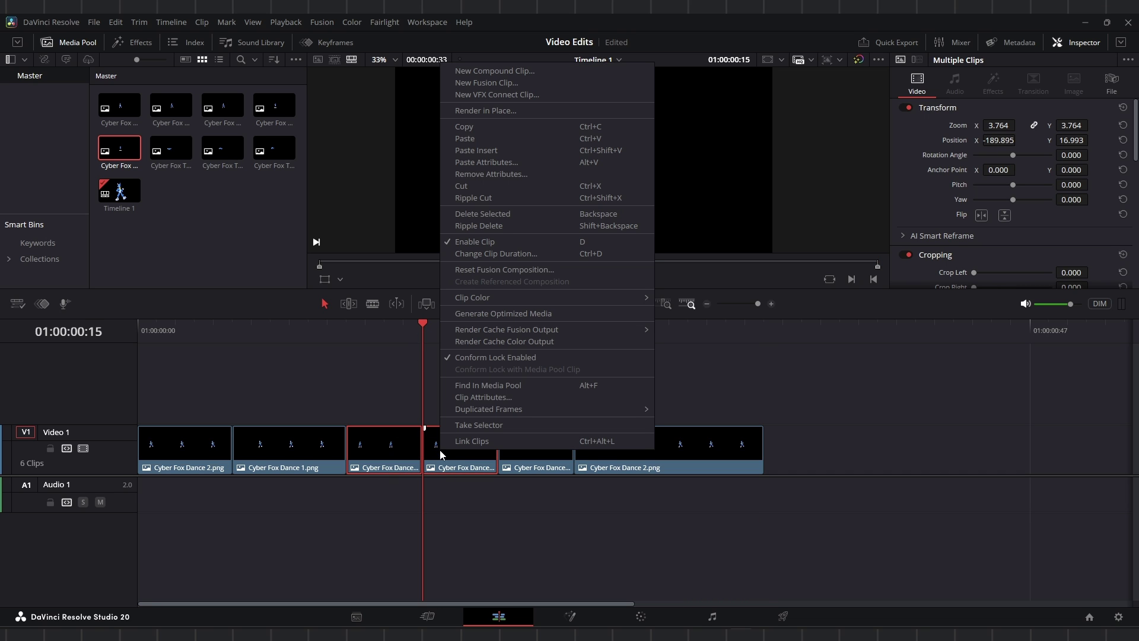
left_click(480, 109)
left_click(762, 325)
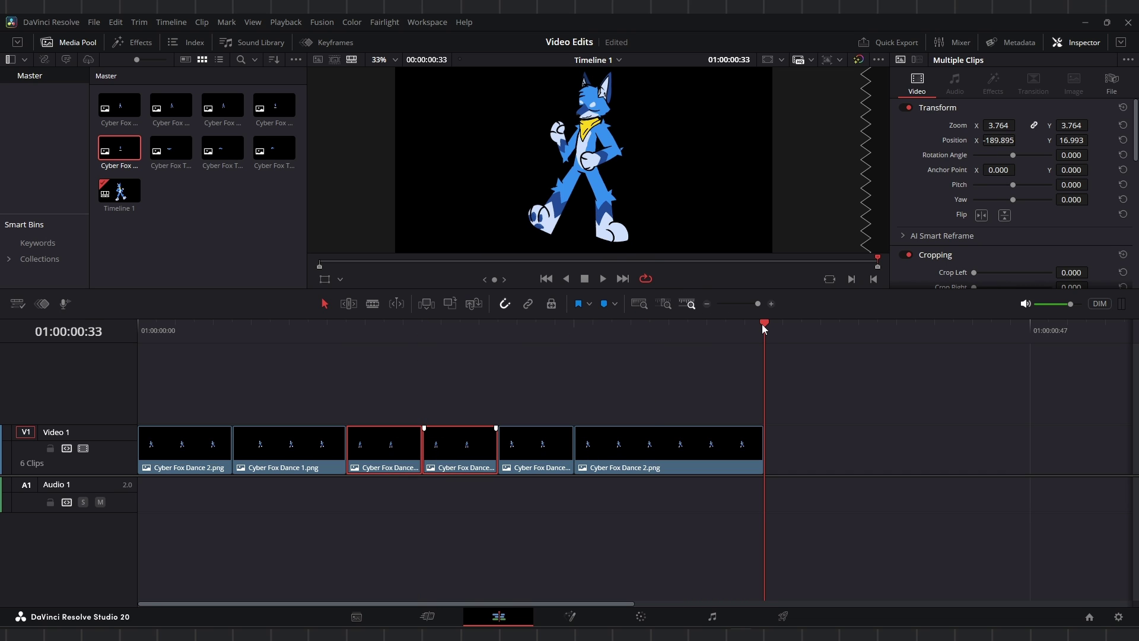
key("ctrl+v")
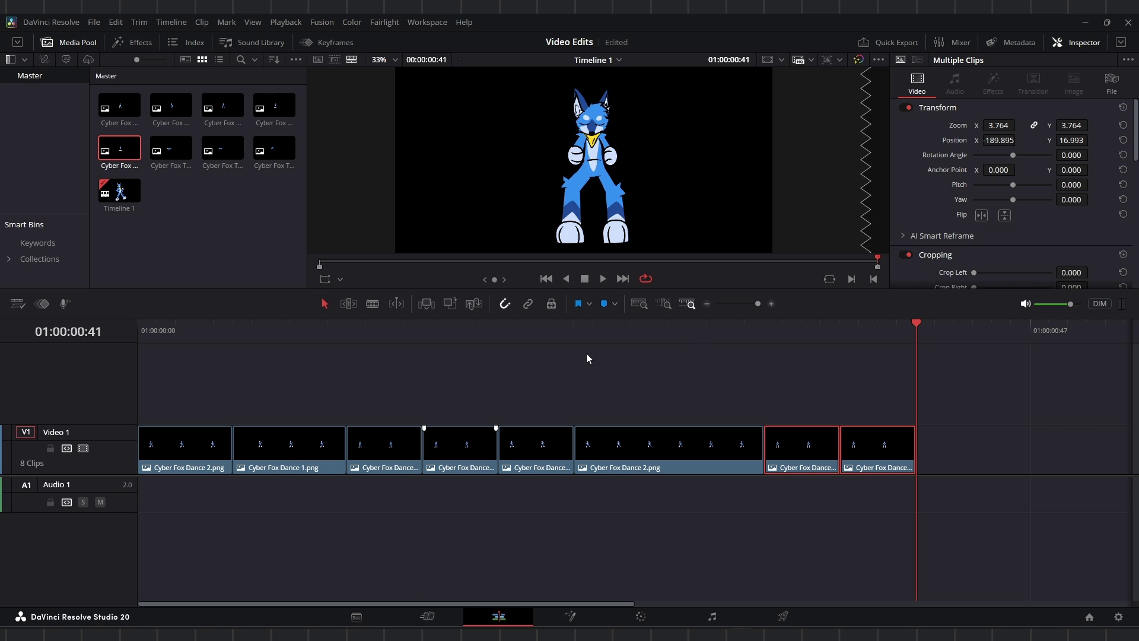
Step: Play back the extended sequence from its start to check the loop
left_click(140, 330)
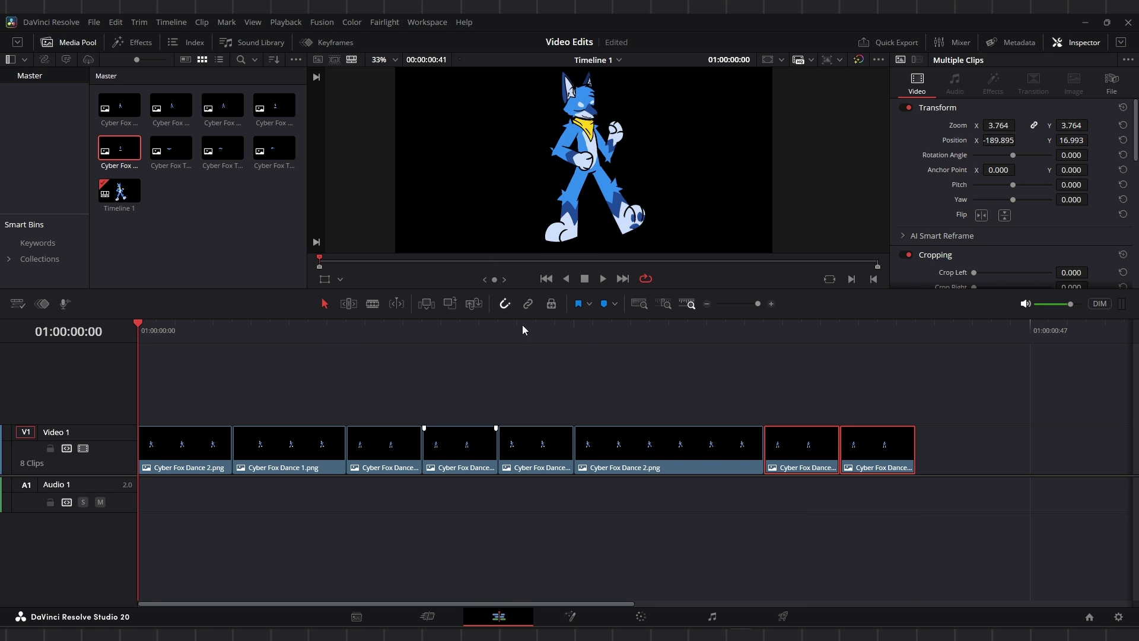
left_click(602, 279)
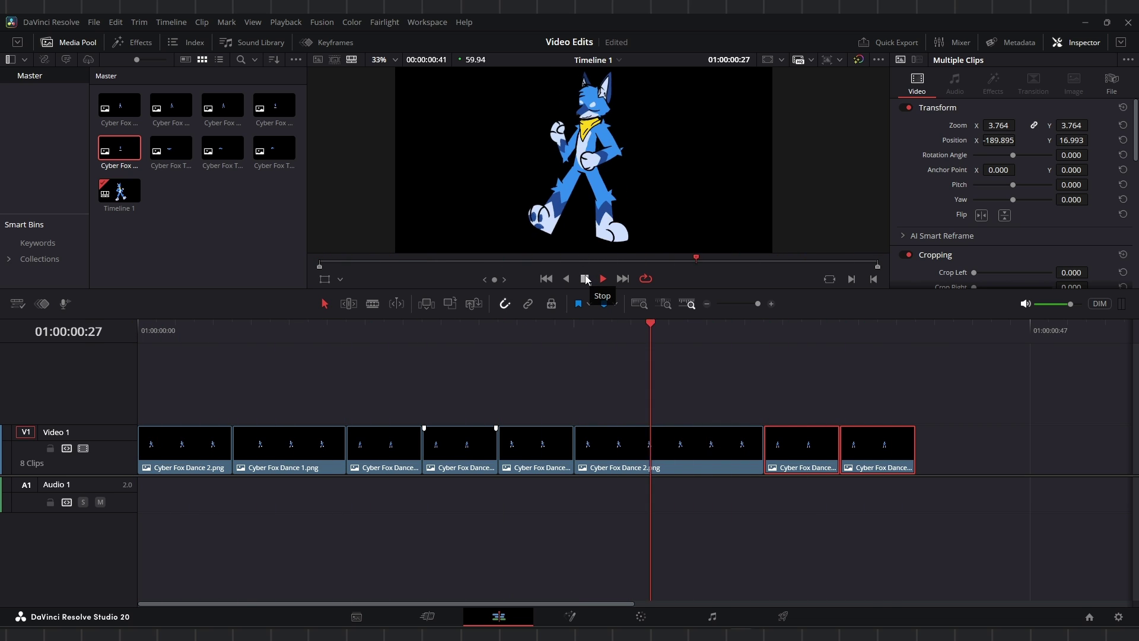
left_click(585, 279)
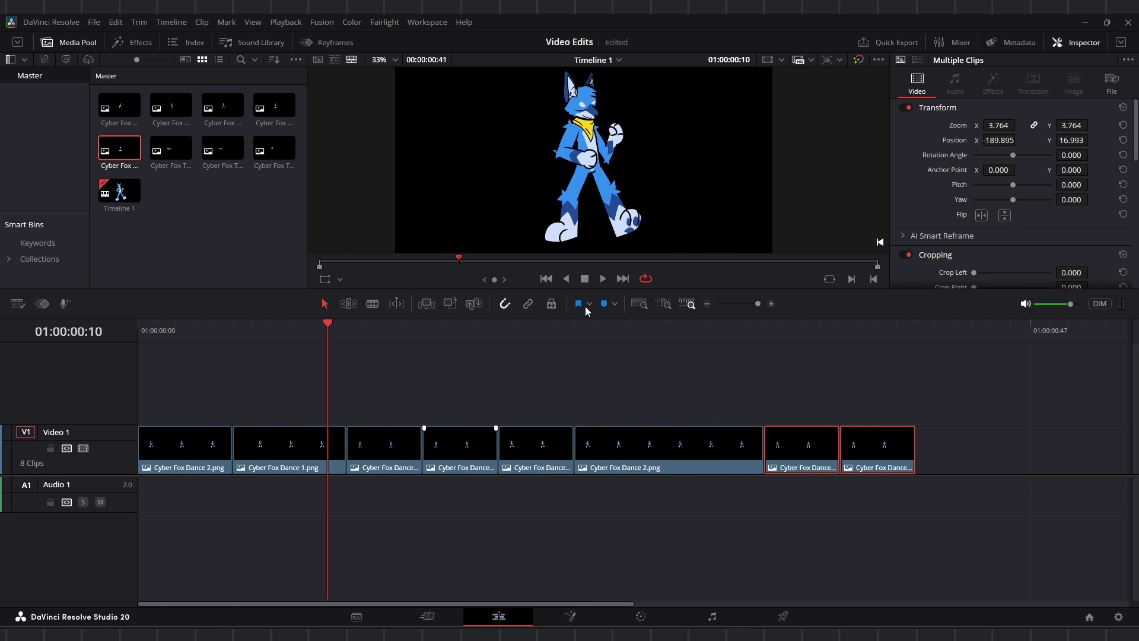
Step: Move all clips four frames later and extend the first clip's start back to the timeline's beginning
left_click(375, 511)
left_click_drag(206, 508, 866, 454)
left_click_drag(695, 458, 779, 458)
left_click(563, 558)
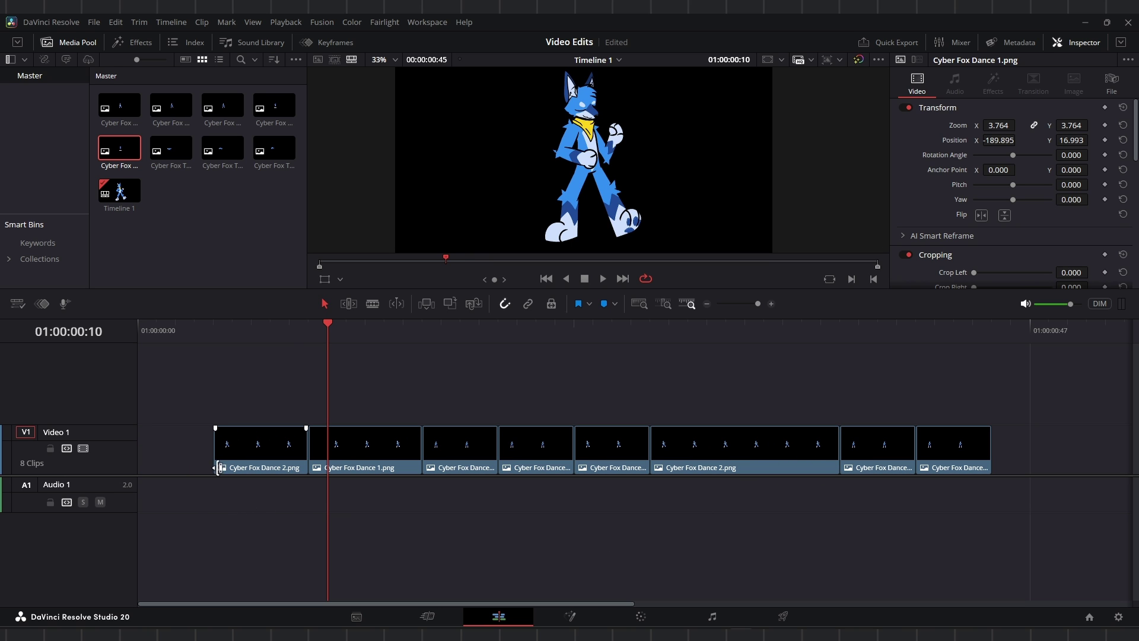
left_click_drag(216, 462, 139, 458)
Step: Move every clip after the first two frames later and extend the start of Cyber Fox Dance 1 to fill the gap
left_click_drag(354, 414, 926, 486)
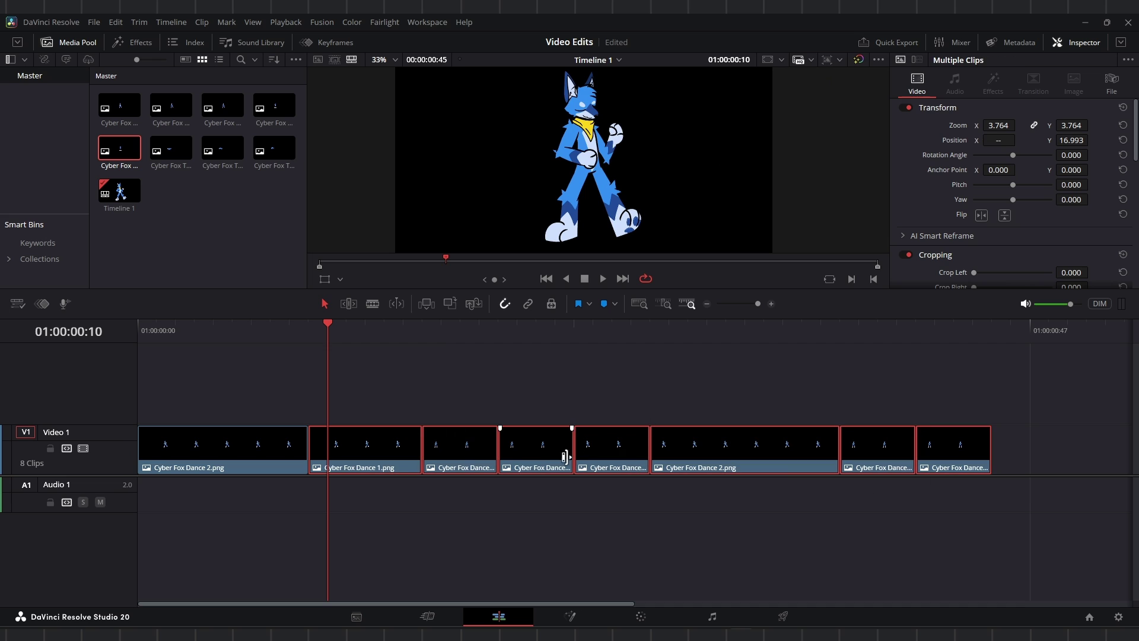
left_click_drag(526, 449, 559, 441)
left_click(478, 494)
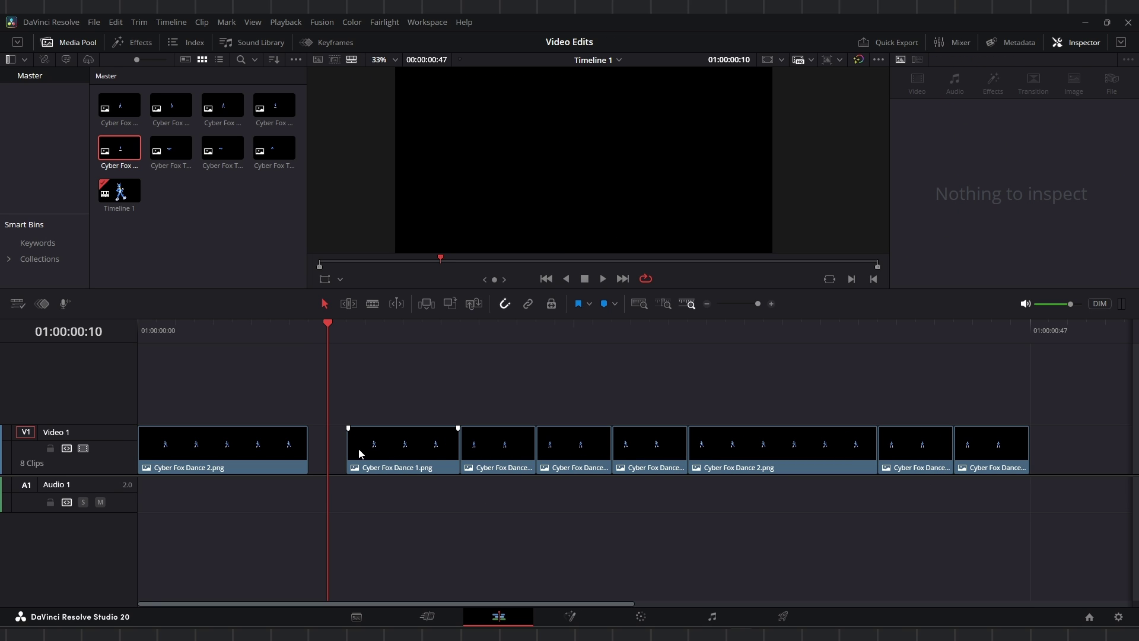
left_click_drag(359, 454, 321, 454)
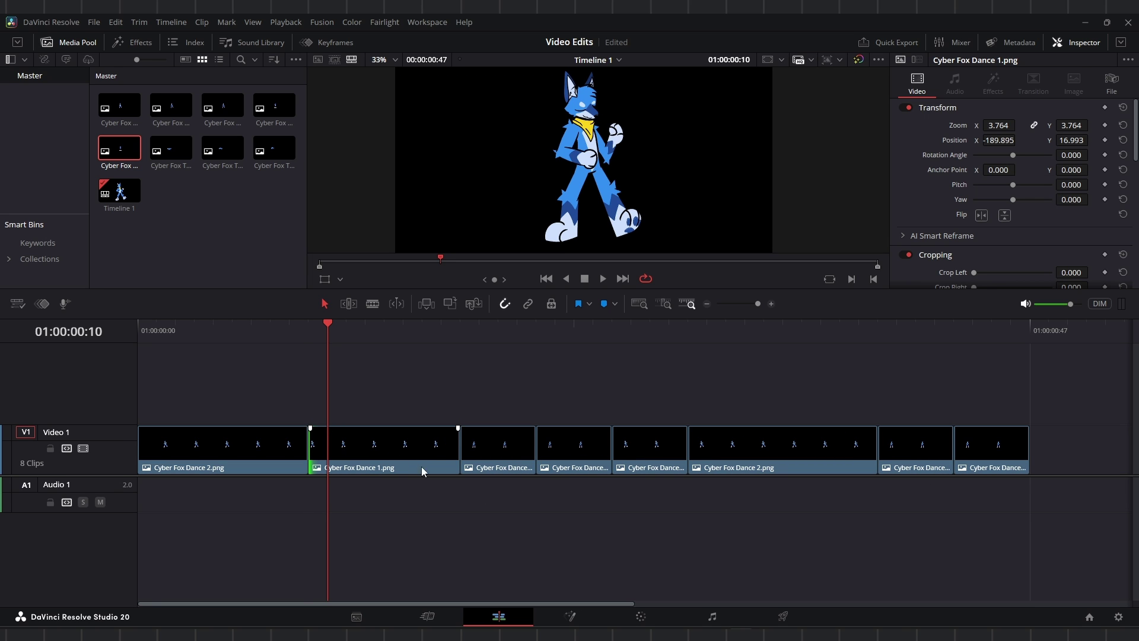
Step: Scrub through the retimed sequence and play it back on loop to review the dance timing
left_click_drag(498, 336, 567, 336)
left_click(631, 336)
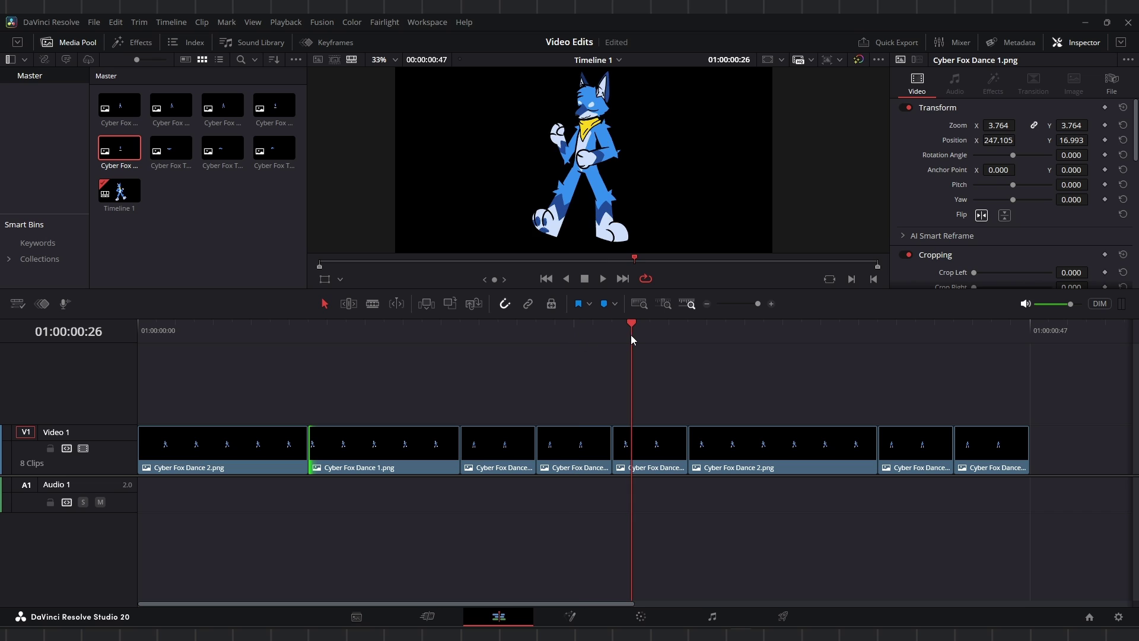
left_click(138, 324)
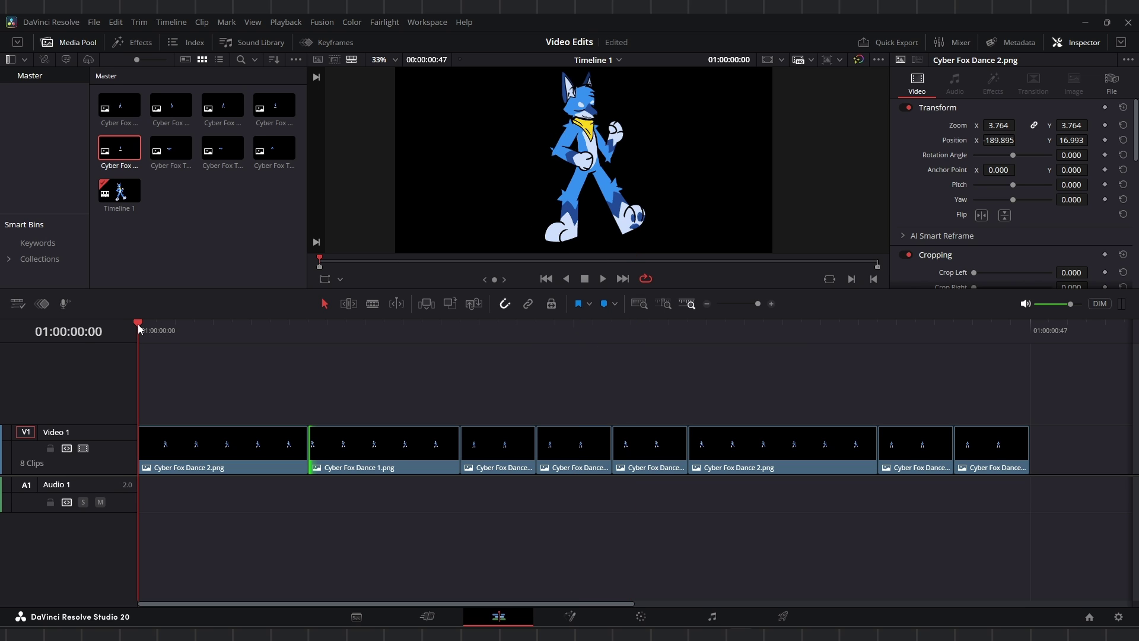
left_click(563, 396)
left_click(600, 279)
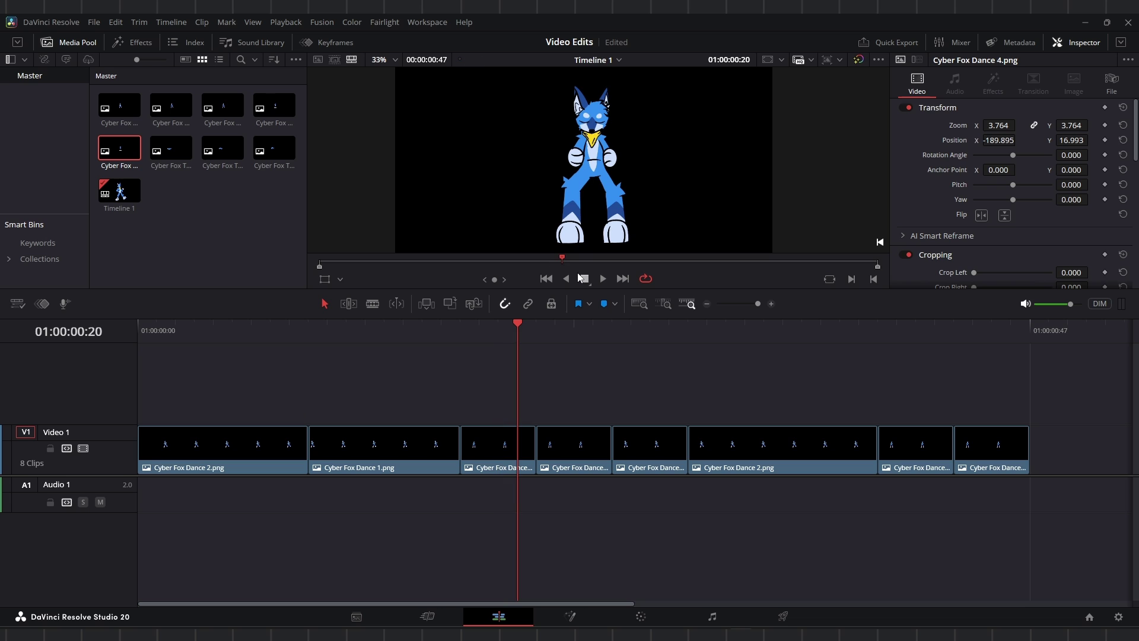
left_click(706, 304)
left_click(604, 281)
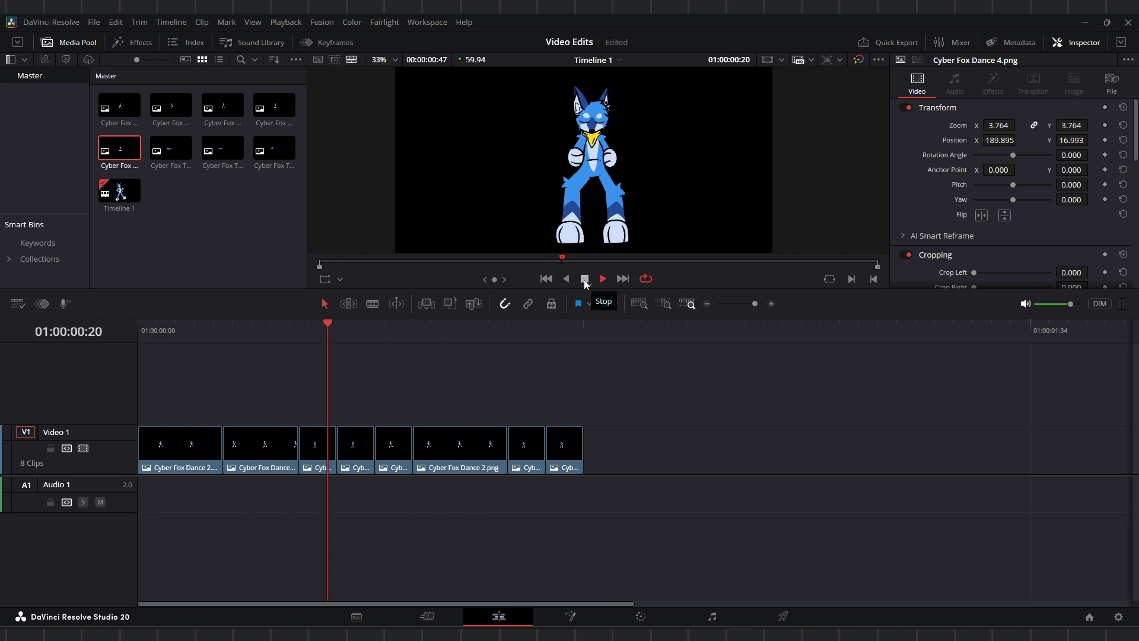
left_click(584, 279)
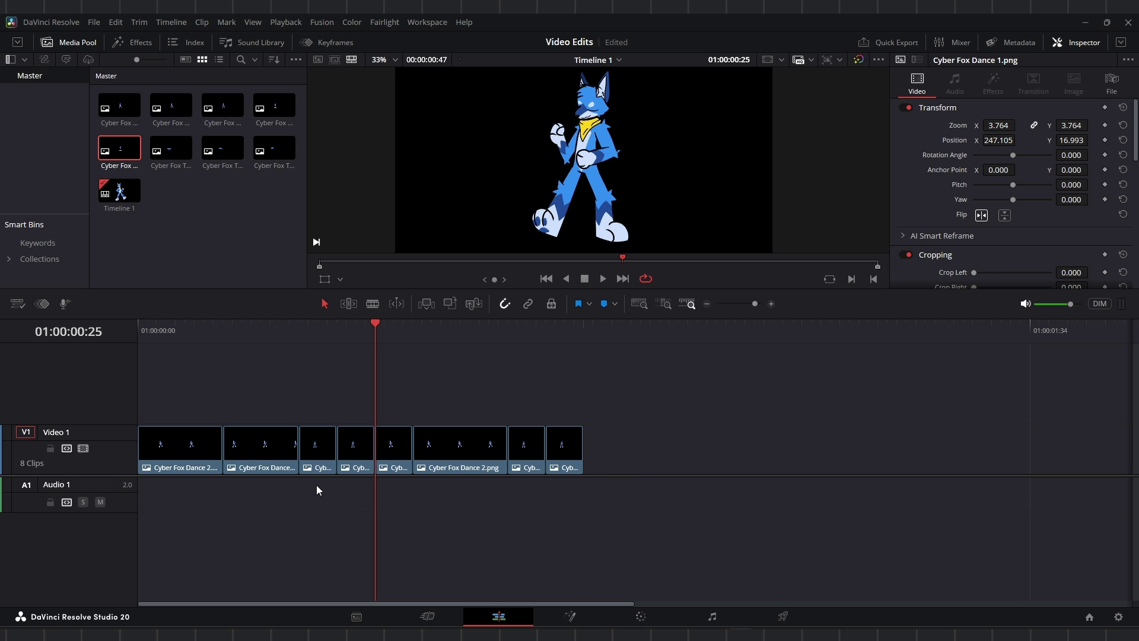
Step: Lengthen the Cyber Fox Dance 4 and Dance 5 clips and the last two clips, close the gaps, and play back the sequence
left_click_drag(311, 445, 365, 448)
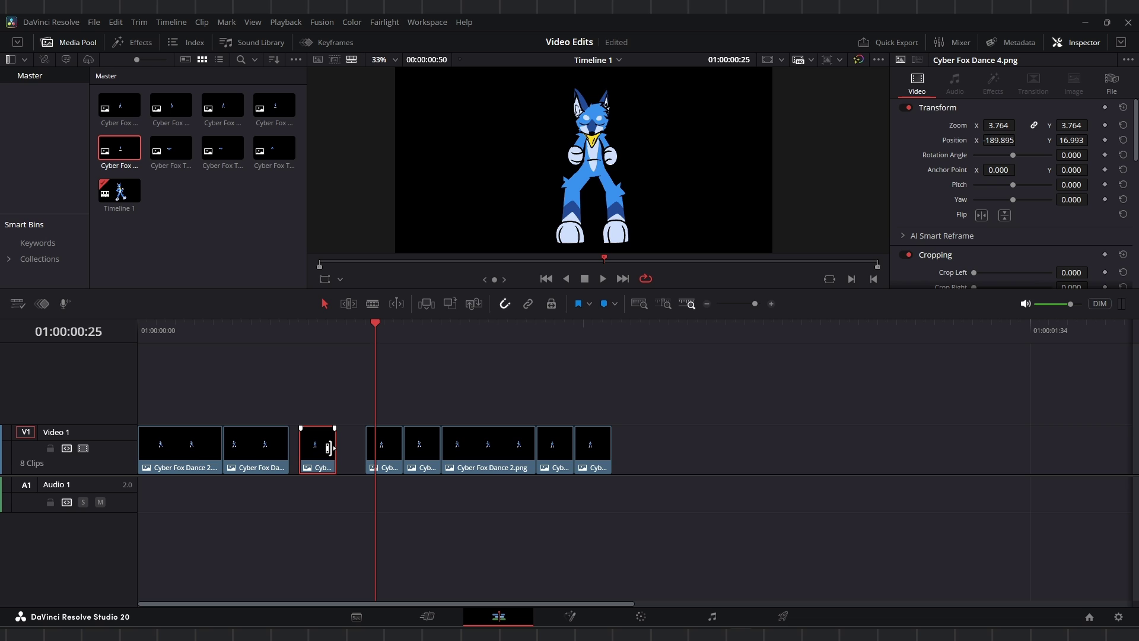
left_click(287, 446)
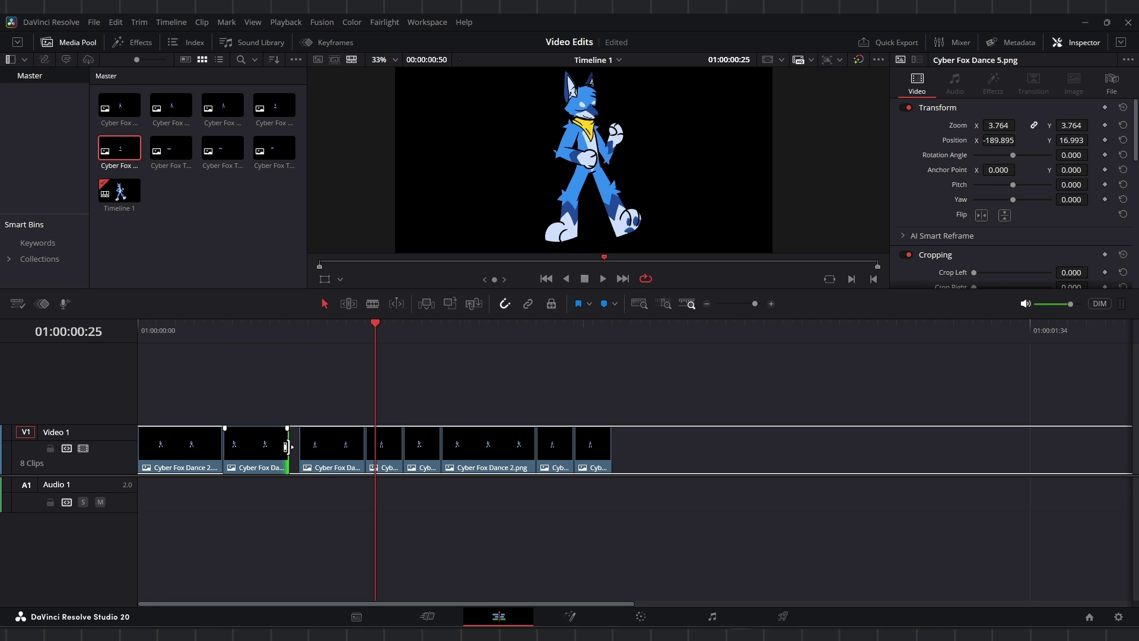
left_click_drag(287, 447, 298, 446)
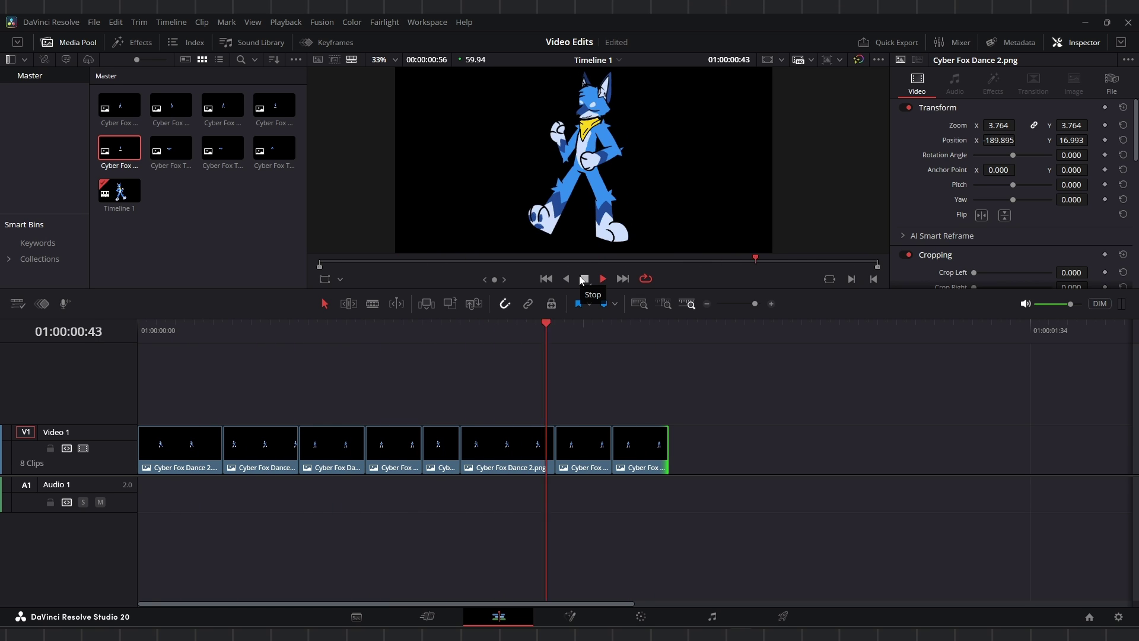
left_click(582, 279)
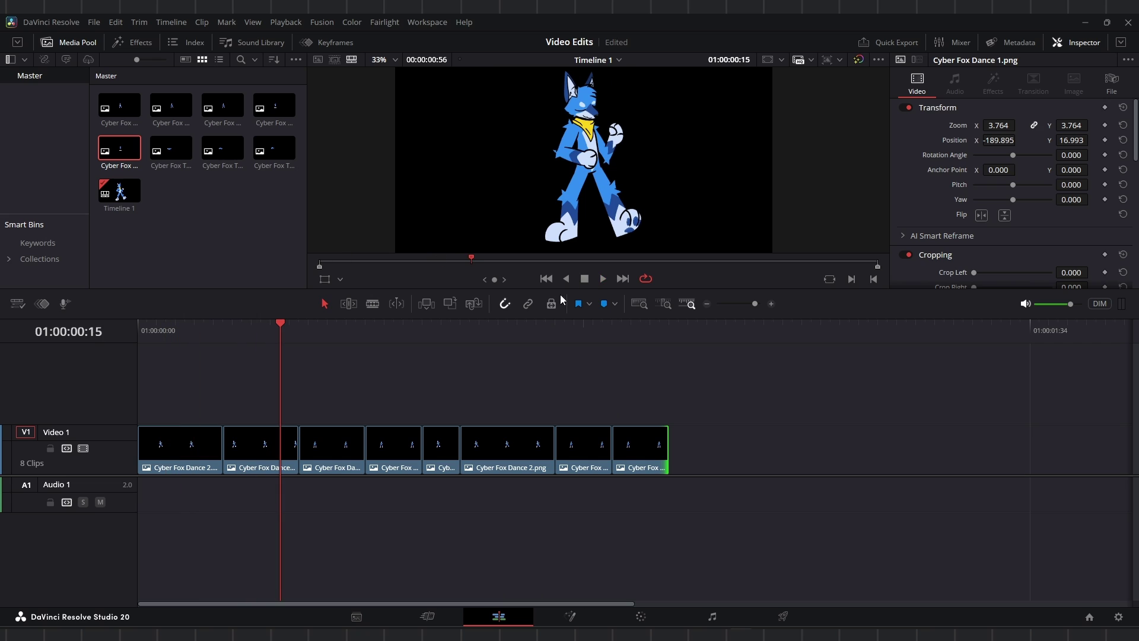
Step: Unlink the zoom of the first Cyber Fox Dance 5 clip and squash it with Zoom Y 3.594 and Position Y 7.993
left_click(328, 334)
left_click(386, 333)
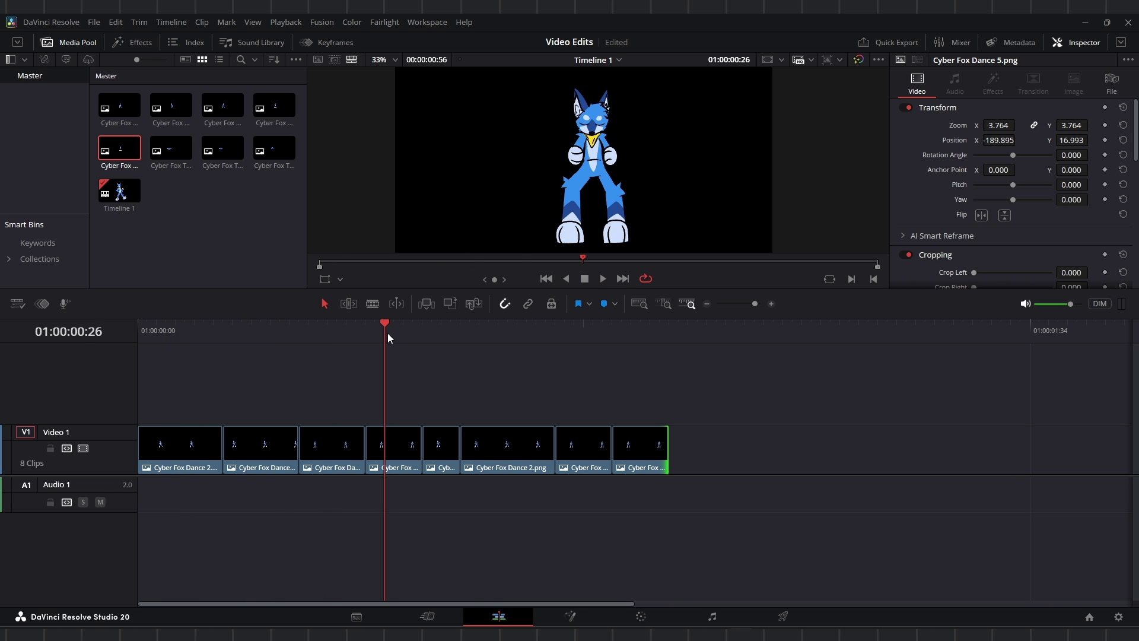
left_click(385, 447)
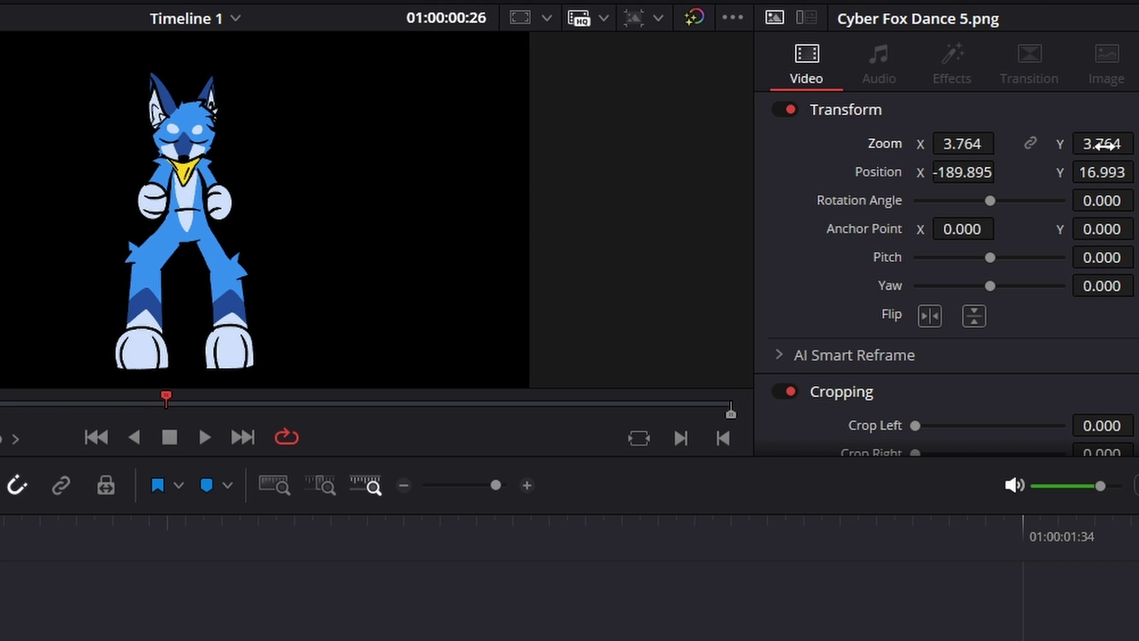
left_click_drag(1105, 146, 1066, 140)
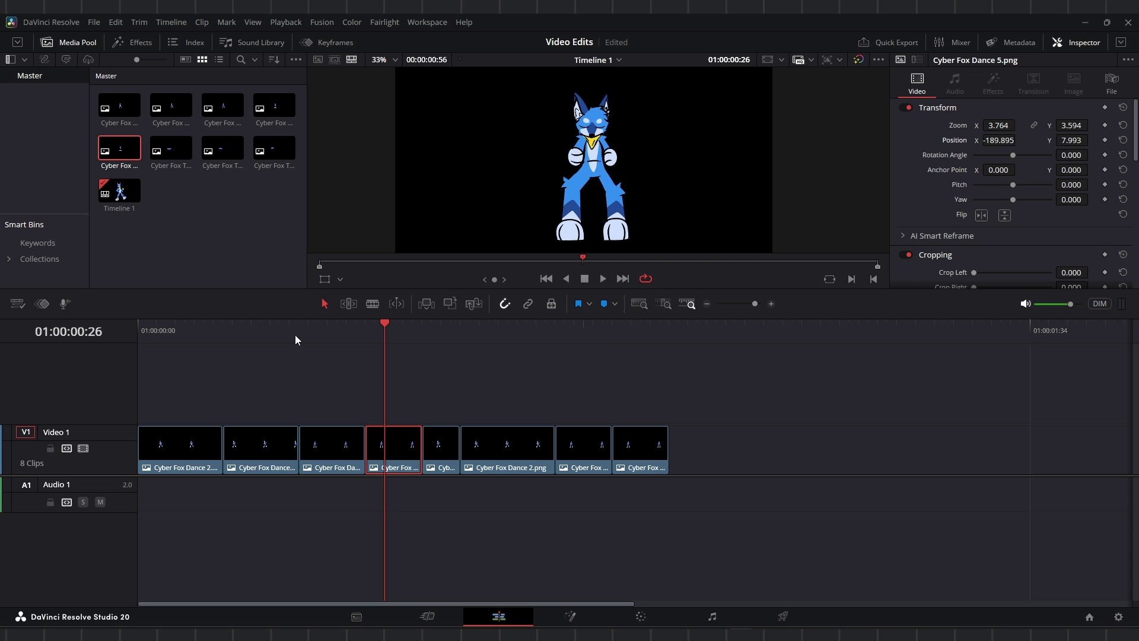
Step: Compare the Dance 4 and Dance 5 poses and set the Dance 5 clip's Position Y to 6.993
left_click_drag(295, 337, 390, 336)
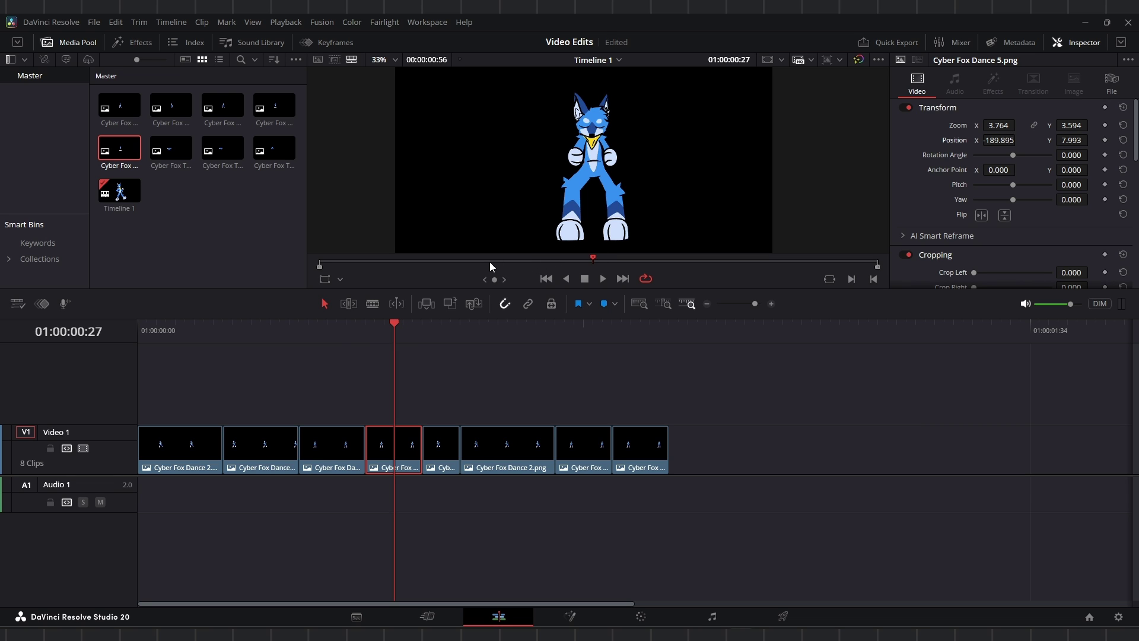
left_click(337, 331)
left_click(385, 330)
left_click(335, 332)
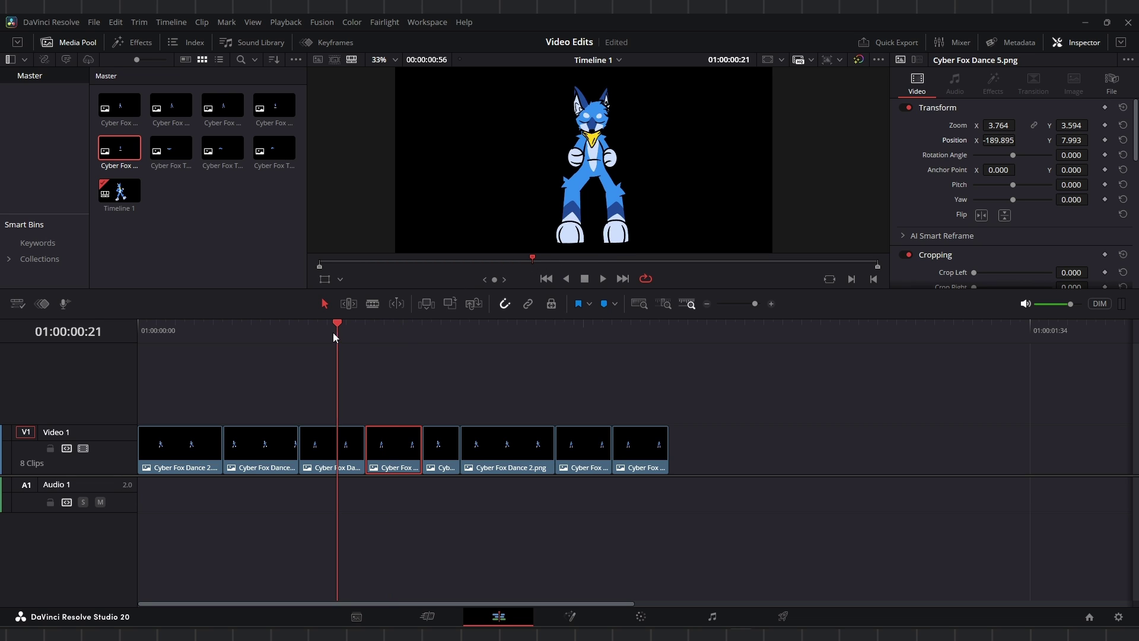
left_click(402, 330)
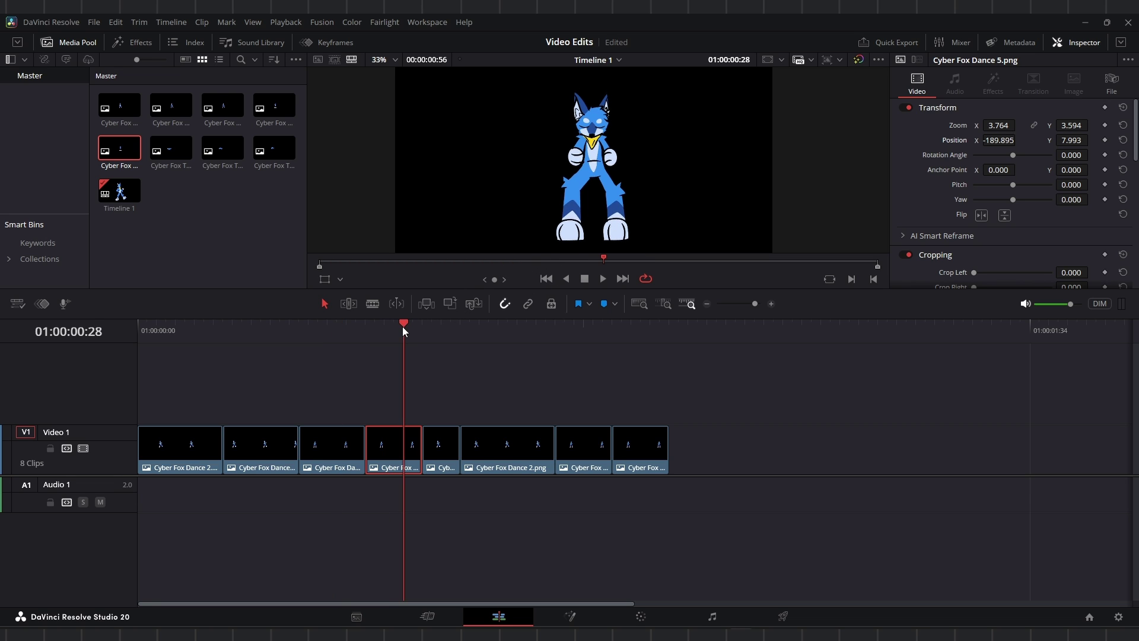
left_click_drag(1070, 143, 1092, 139)
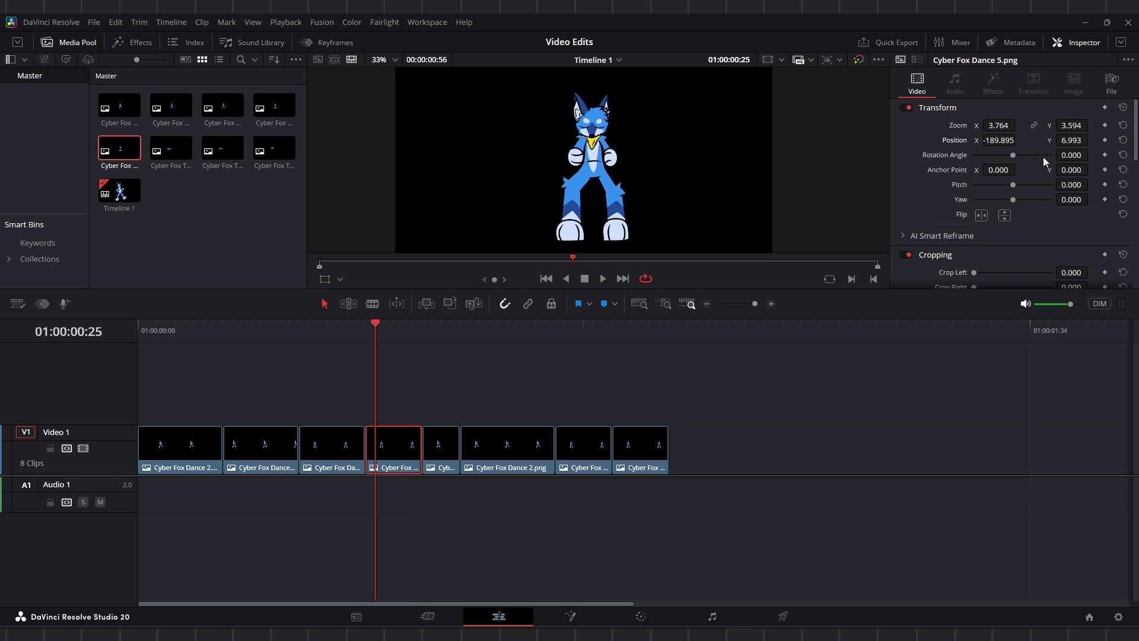
Step: Recheck the cut into Dance 5 and lower that clip's Position Y to 1.993
left_click(326, 330)
left_click(355, 330)
left_click(394, 330)
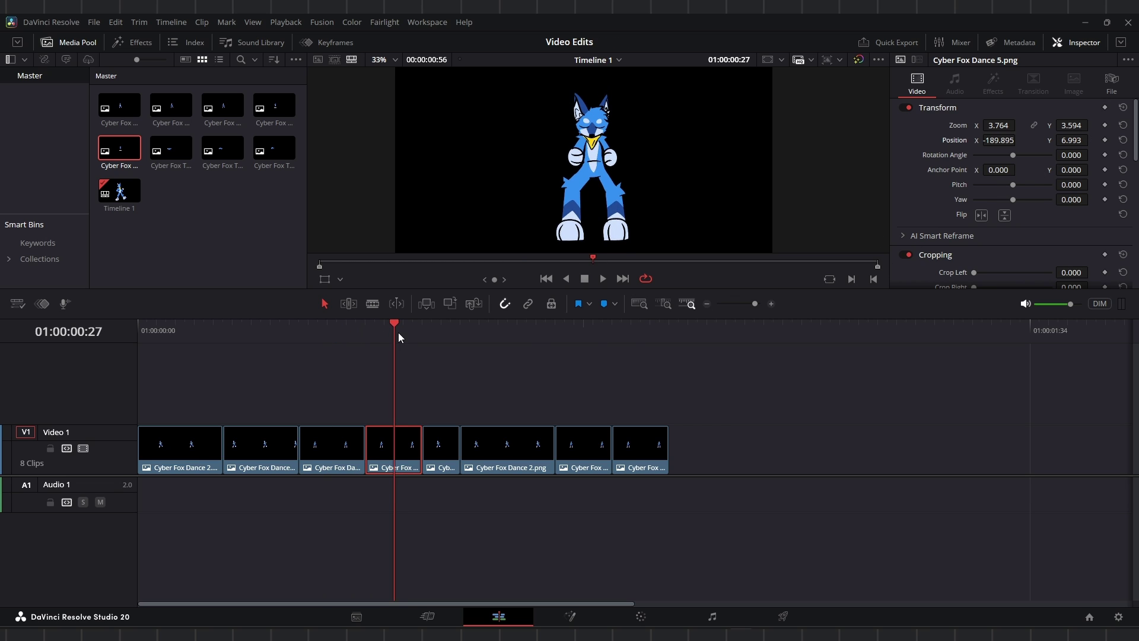
left_click_drag(1071, 140, 1069, 141)
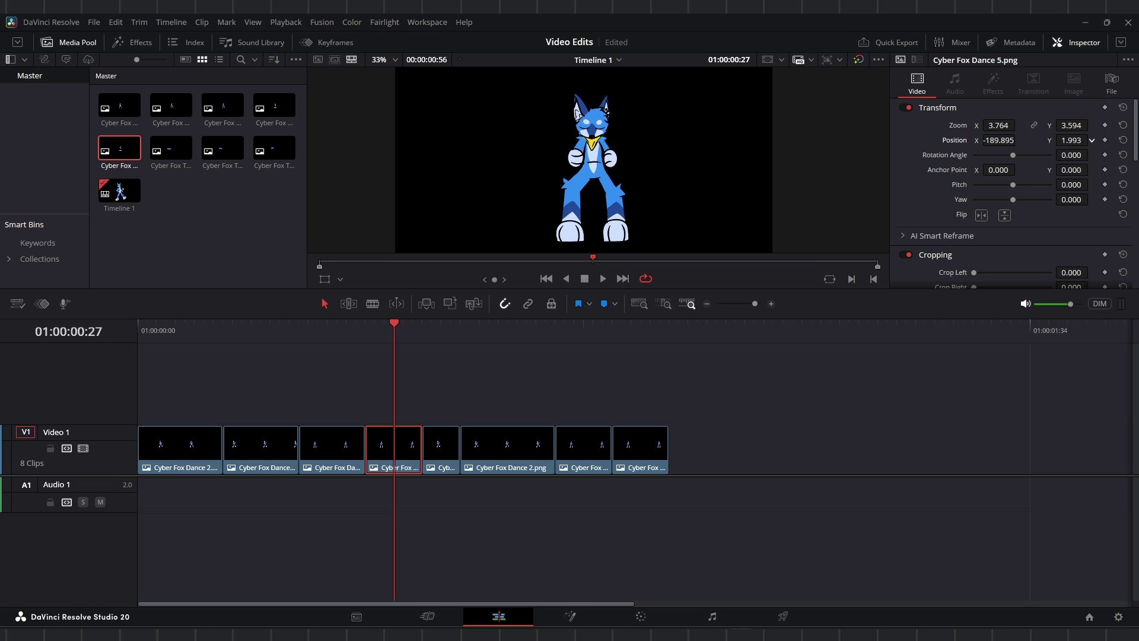
Step: Align the squashed Dance 5 clip's feet with Dance 4 by setting its Position Y to -4.007, scrubbing across the cut to check
left_click(319, 326)
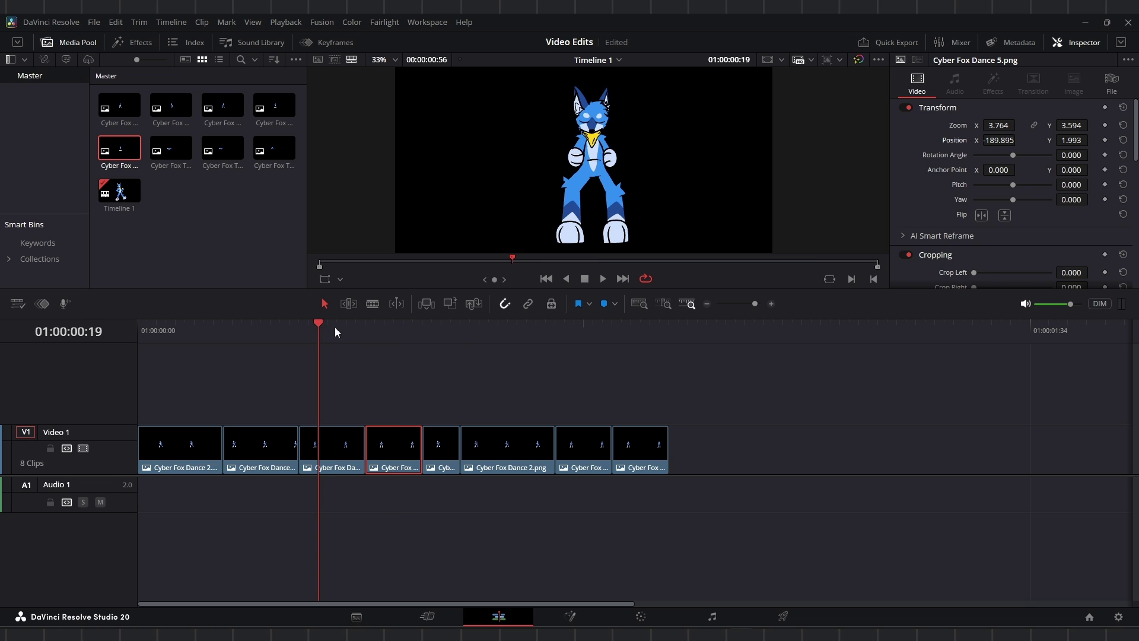
left_click(372, 329)
left_click(347, 330)
left_click(383, 332)
left_click(335, 330)
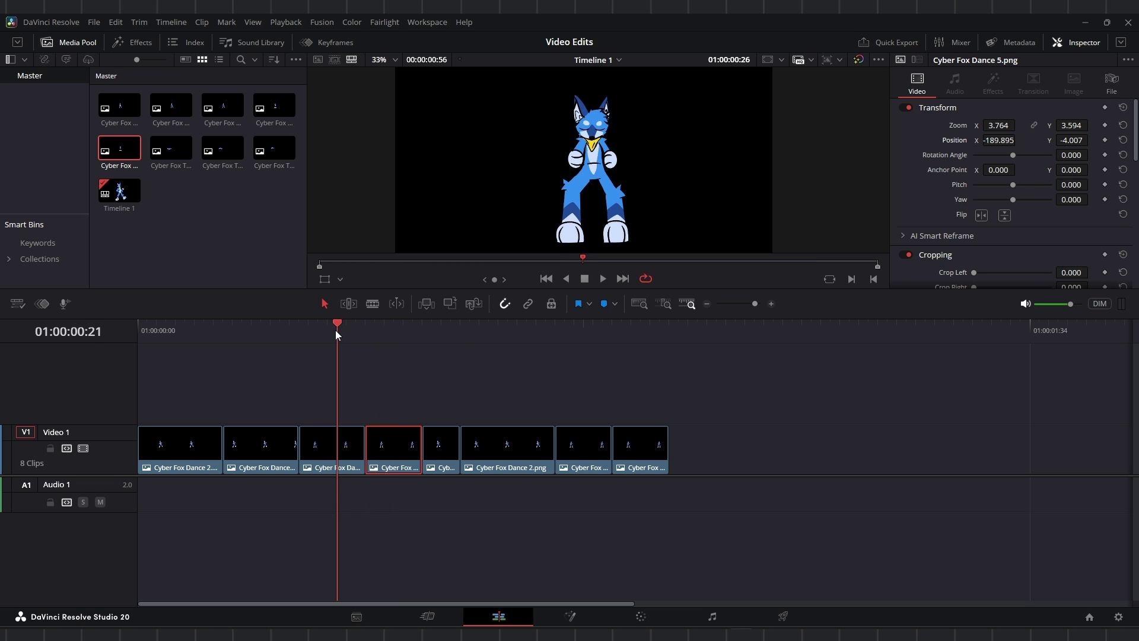
left_click(373, 329)
left_click(338, 331)
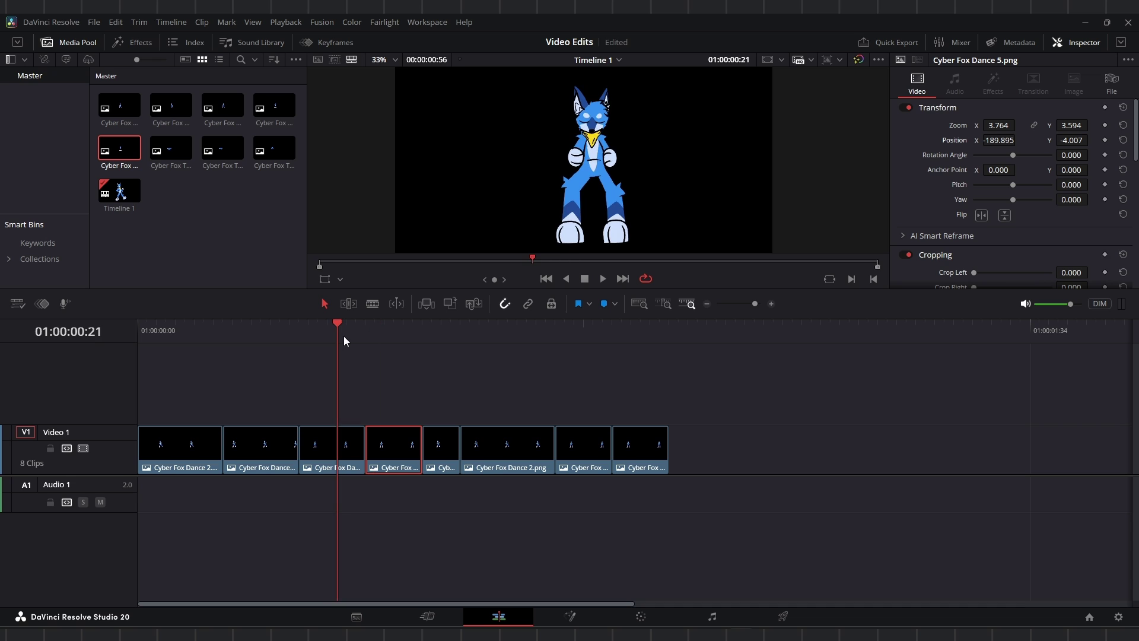
Step: Play the sequence on loop from its beginning to review the squashed pose
left_click(148, 329)
left_click(602, 279)
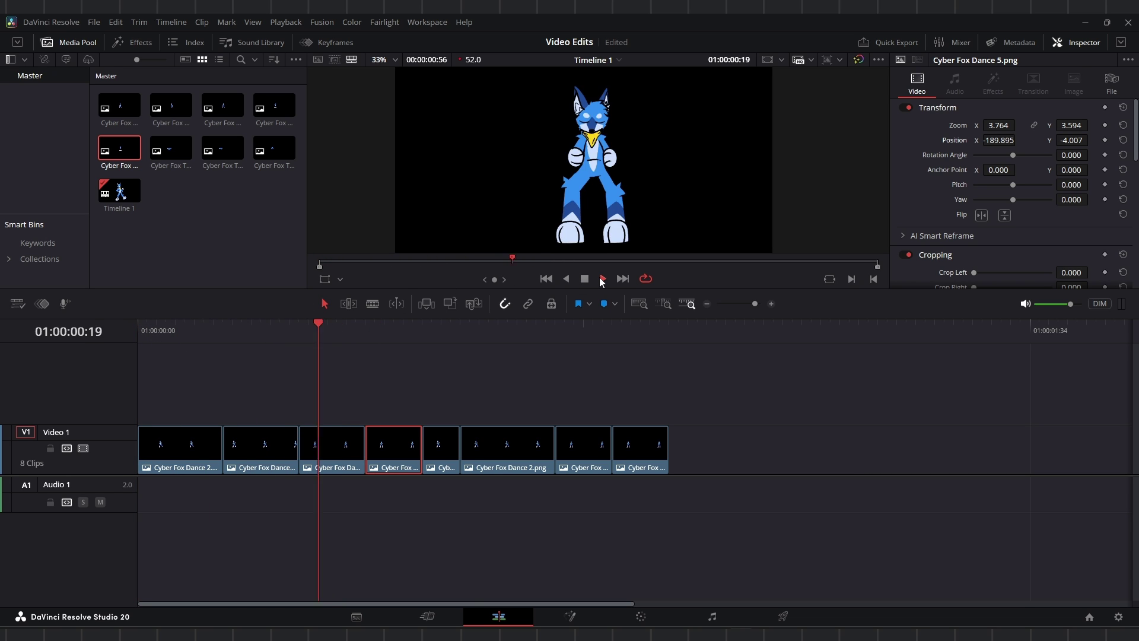
left_click(585, 279)
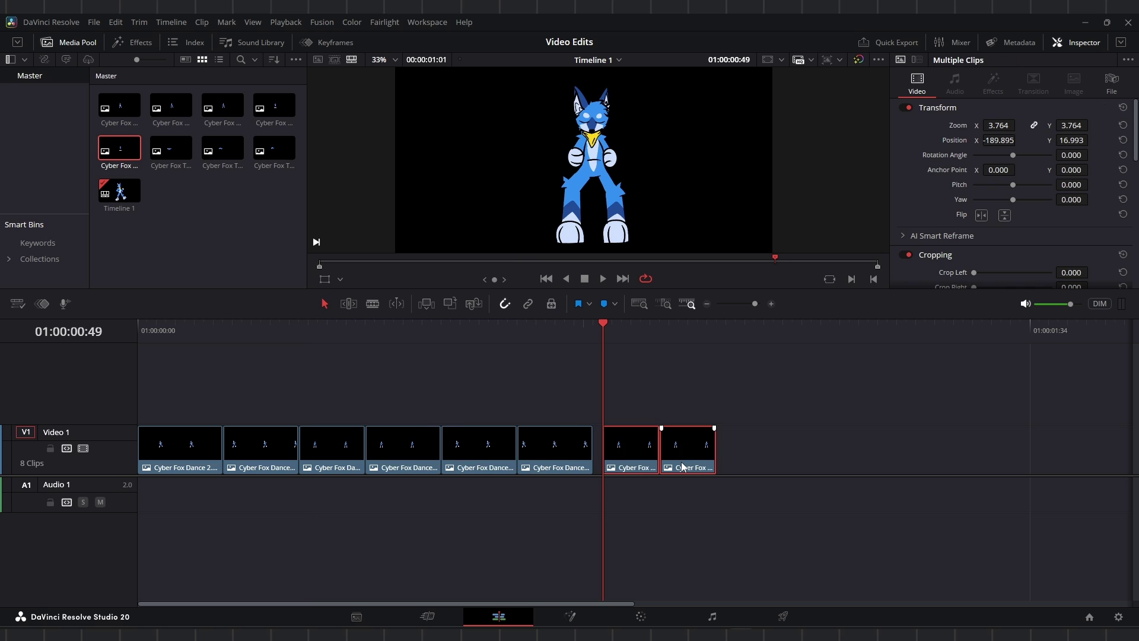
Step: Retime Dance 5 and the two clips after it to eight frames each, and replace the last two clips with copies of Dance 4 and 5
key("Delete")
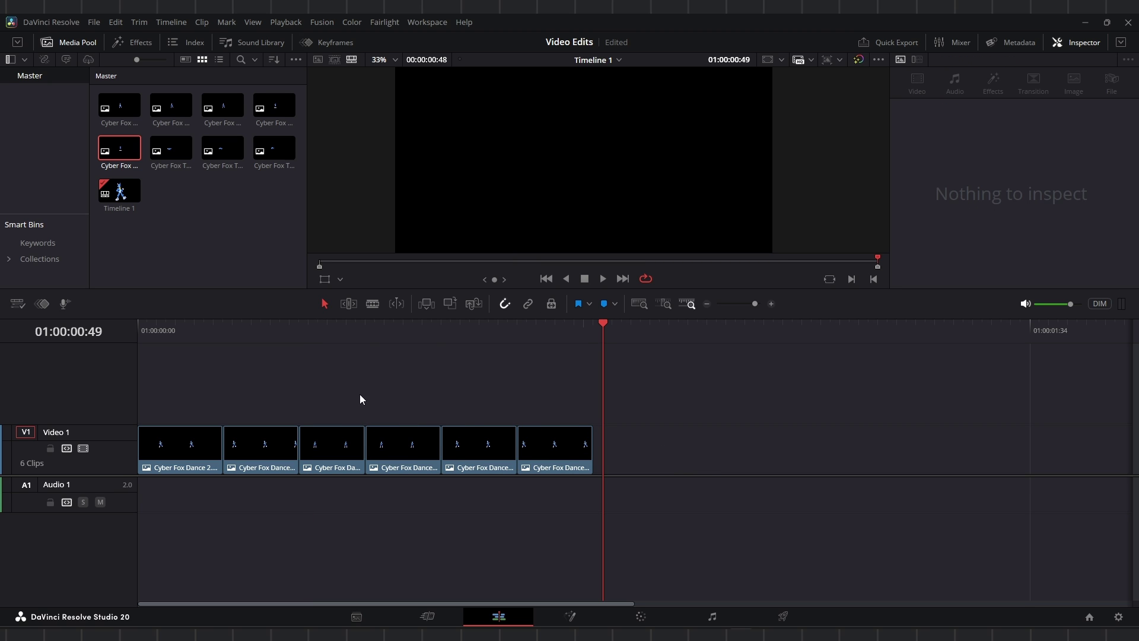
left_click_drag(338, 402, 384, 452)
left_click(383, 328)
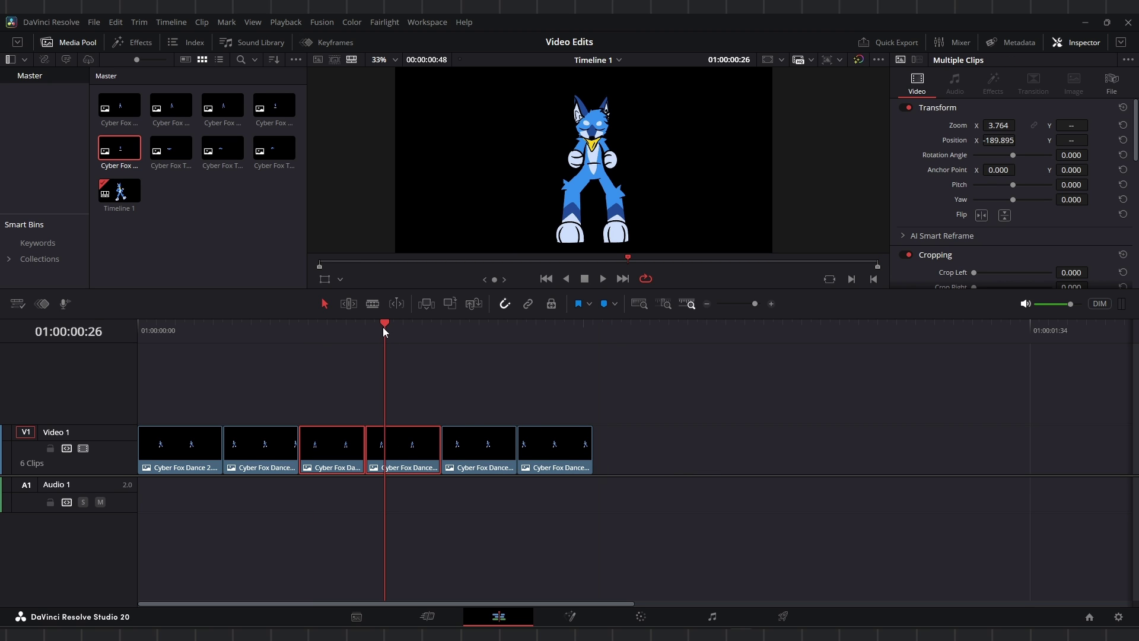
right_click(395, 438)
left_click(444, 116)
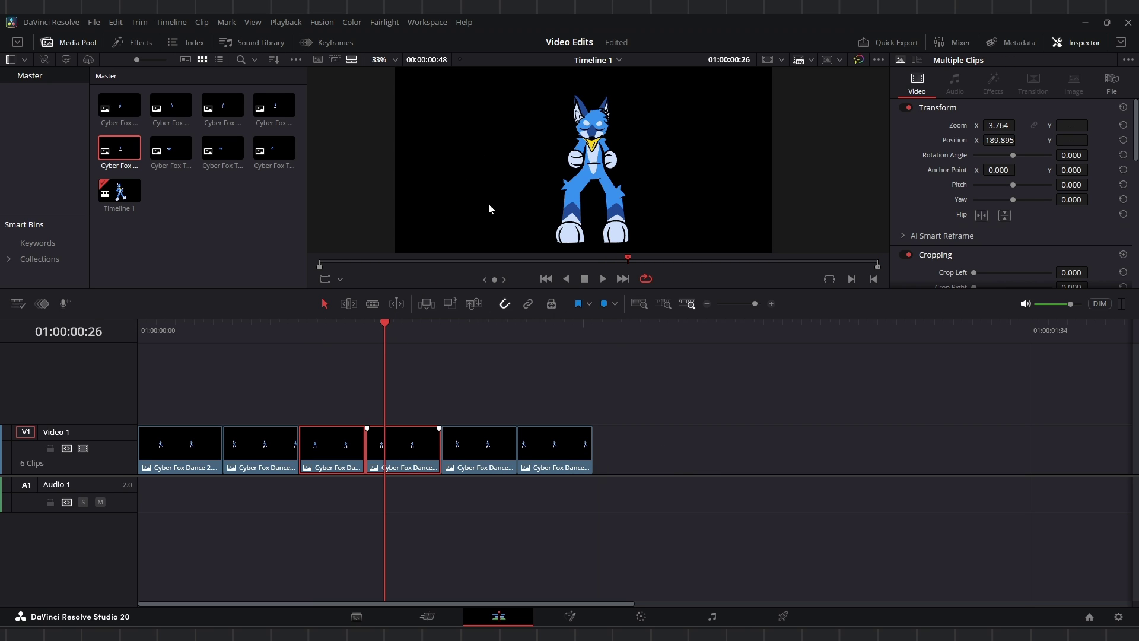
left_click(599, 327)
key("ctrl+v")
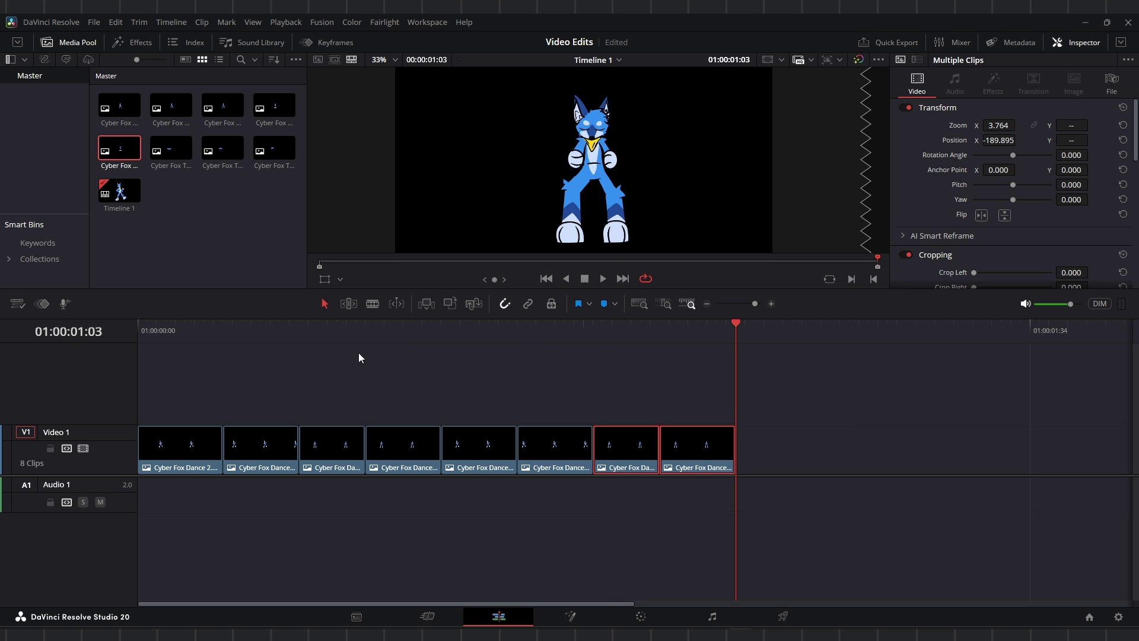
Step: Play back the rebuilt eight-clip loop from the timeline's start
left_click(139, 328)
left_click(603, 279)
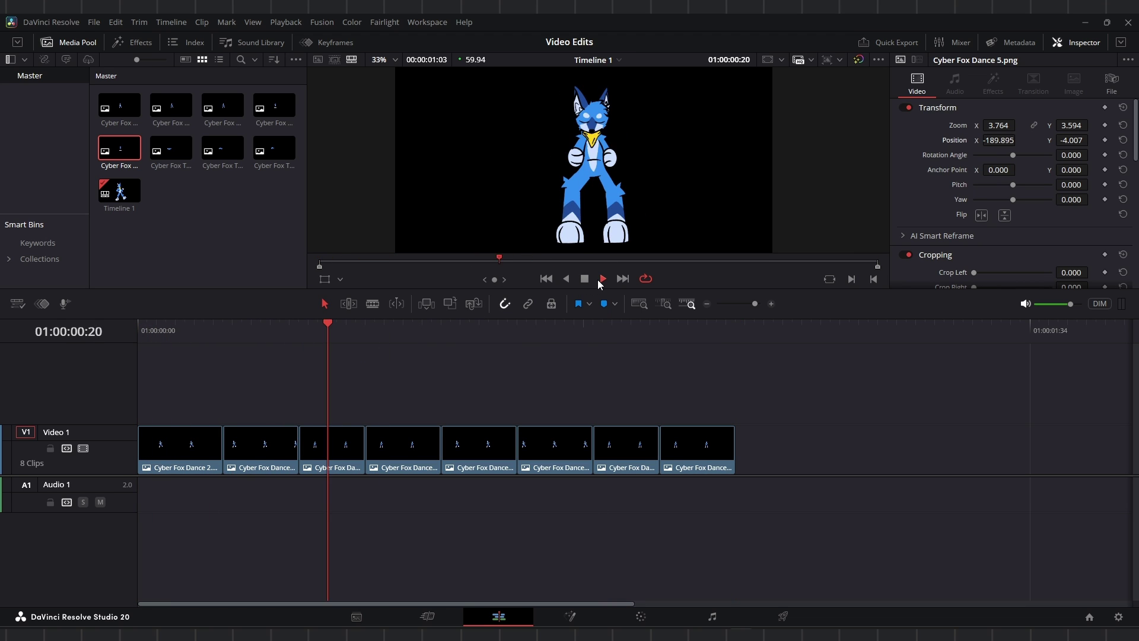
left_click(584, 278)
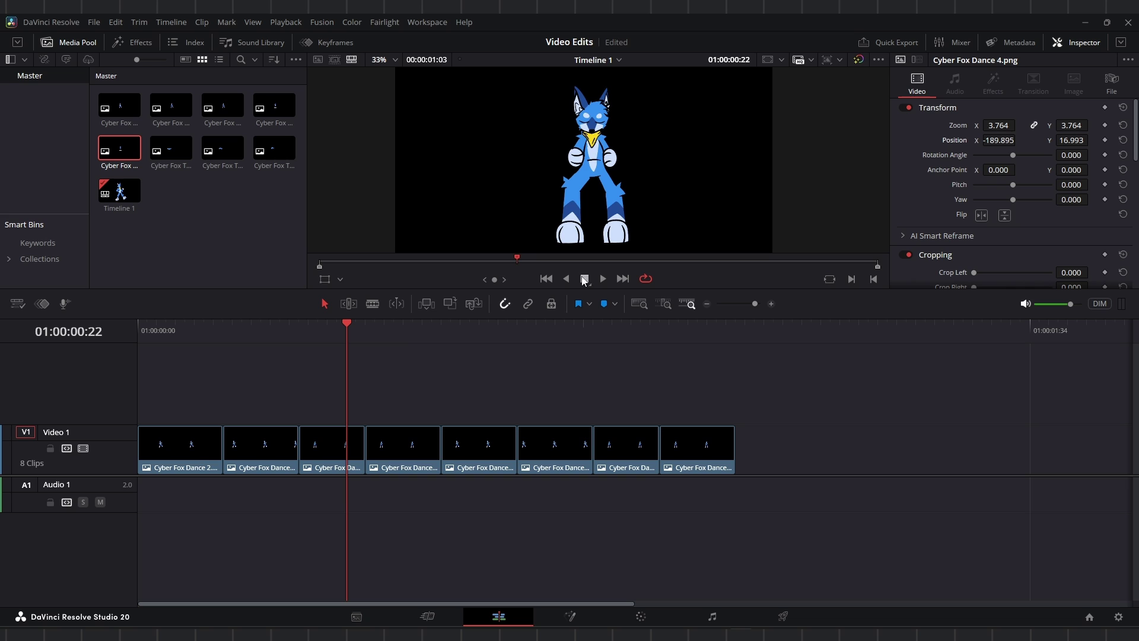
Step: Add Cyber Fox Tail 1 at the start of Video 1, with all dance clips moved above it to Video 2
left_click(170, 149)
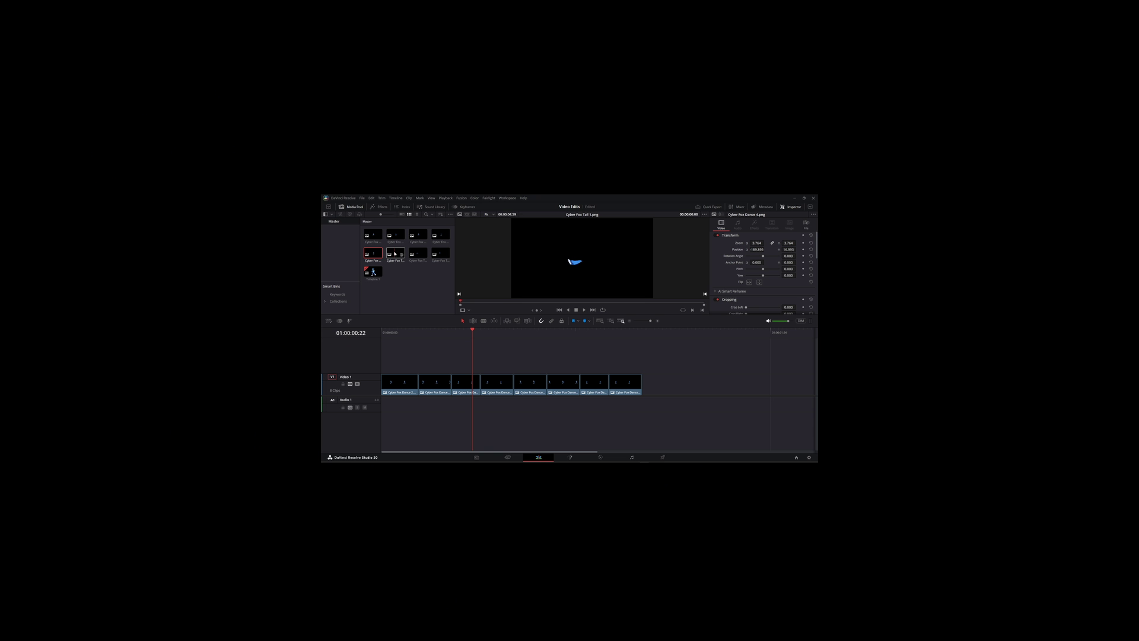
left_click_drag(395, 254, 412, 362)
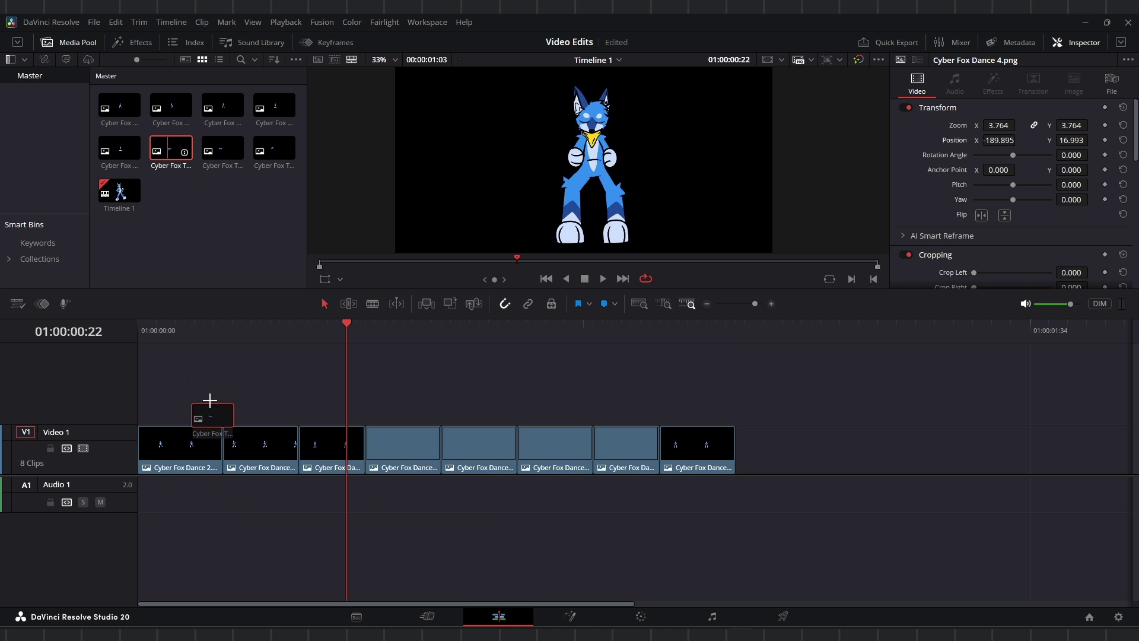
left_click_drag(210, 400, 749, 445)
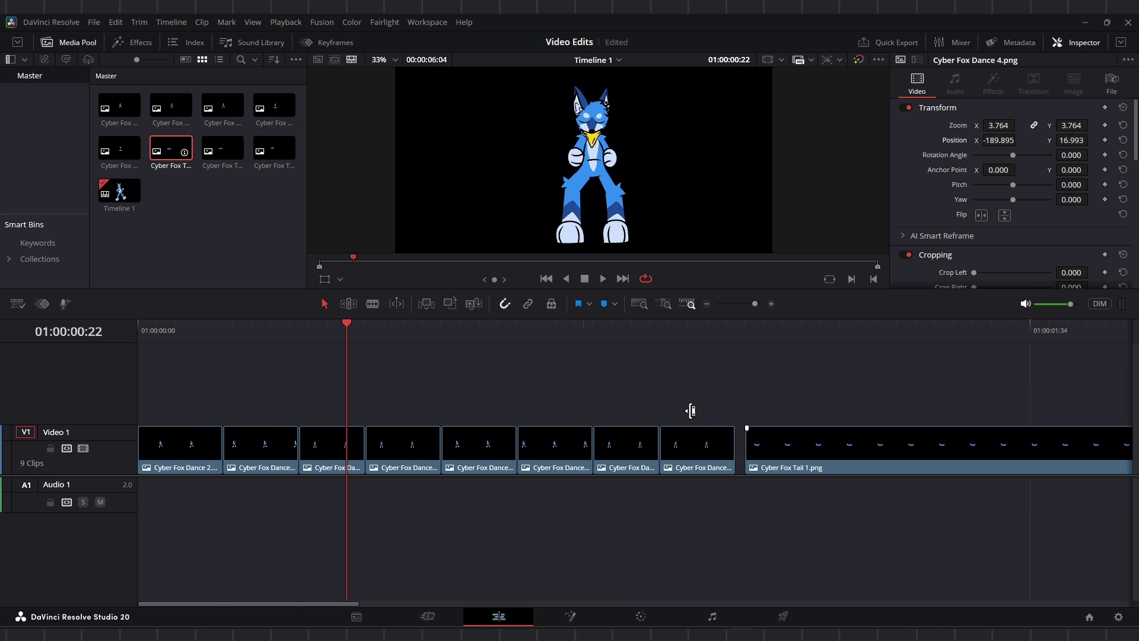
left_click_drag(676, 389, 173, 410)
left_click(791, 463)
left_click_drag(791, 464, 184, 438)
Step: Enlarge the Cyber Fox Tail 1 clip in the viewer to a zoom of about 2.455
left_click(194, 331)
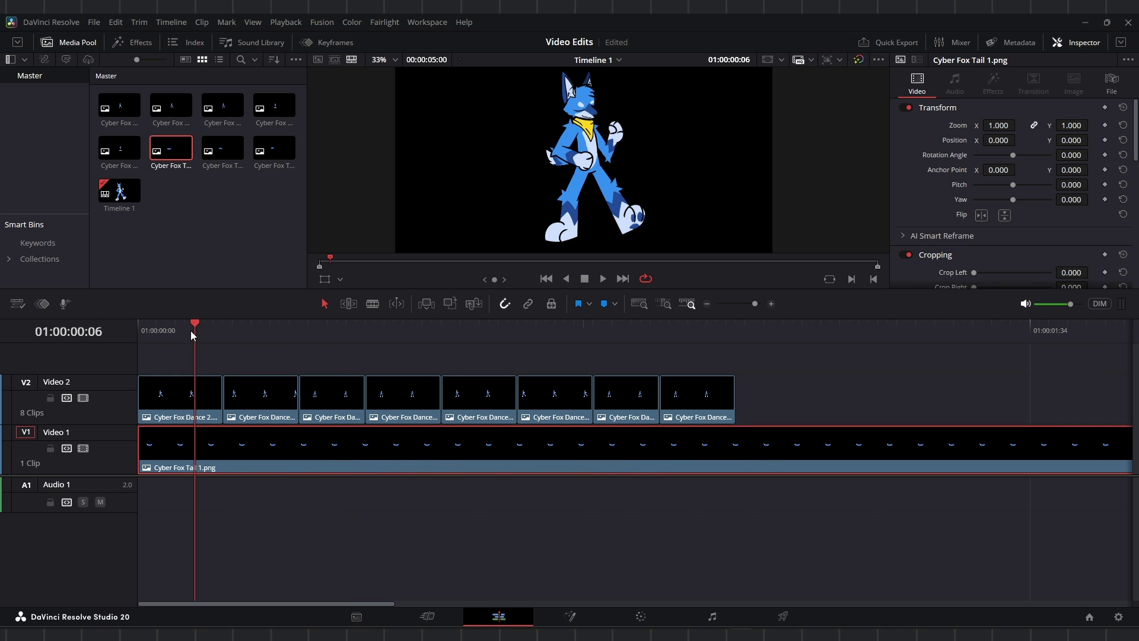
left_click(326, 278)
scroll(486, 197, "down", 1)
scroll(486, 197, "down", 1)
left_click_drag(484, 199, 379, 347)
scroll(399, 229, "up", 2)
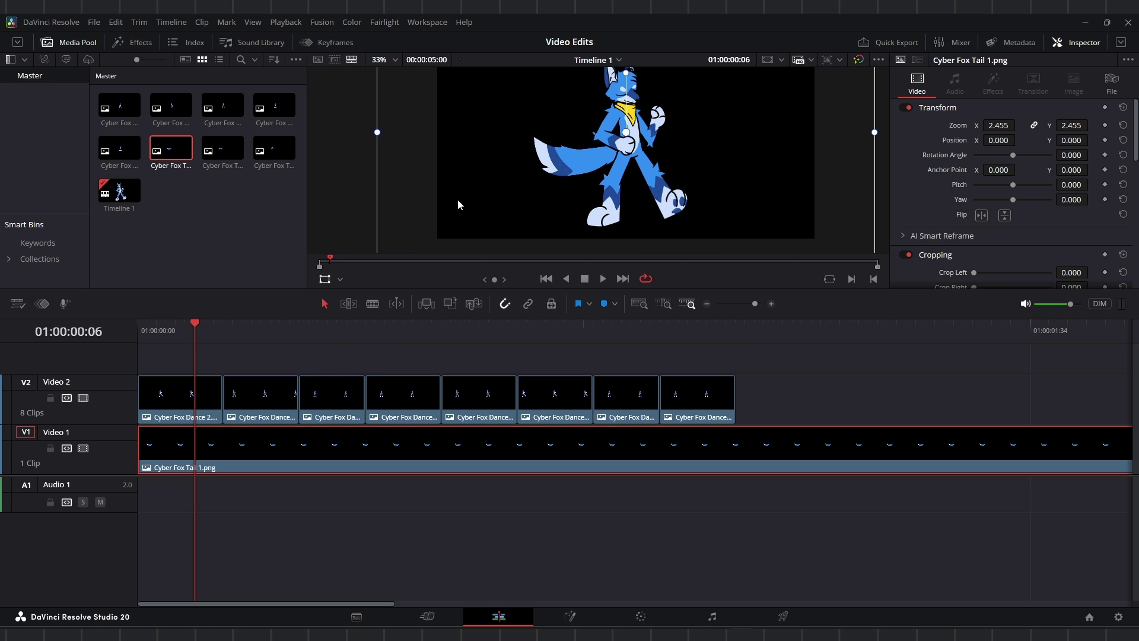
Step: Move the tail to Position X 22.493, Y -18.115 so it attaches behind the fox's hips
left_click_drag(479, 195, 483, 194)
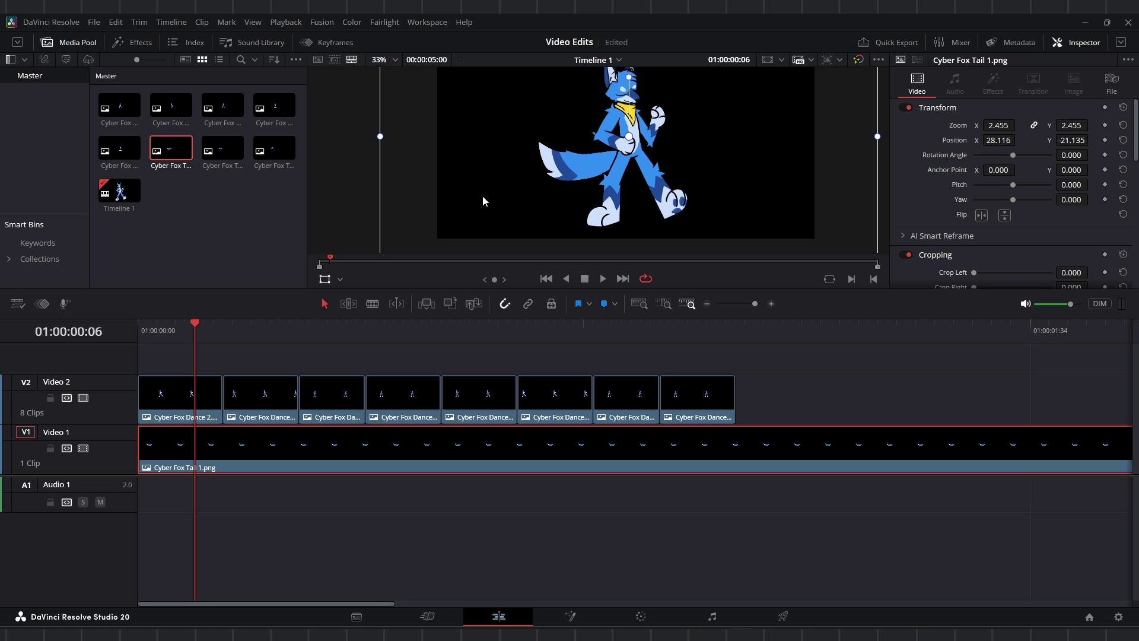
key("ctrl+z")
left_click_drag(468, 163, 416, 178)
scroll(417, 178, "down", 1)
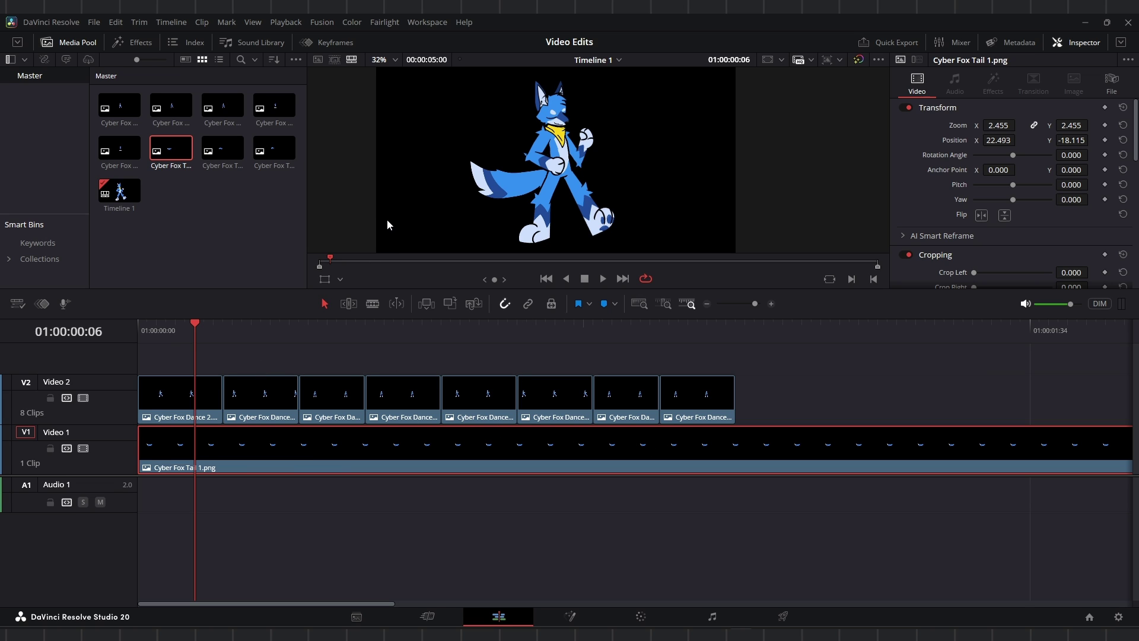
Step: Scrub through the first two dance clips to check how the tail lines up with the body
left_click(149, 326)
left_click(168, 326)
left_click(242, 325)
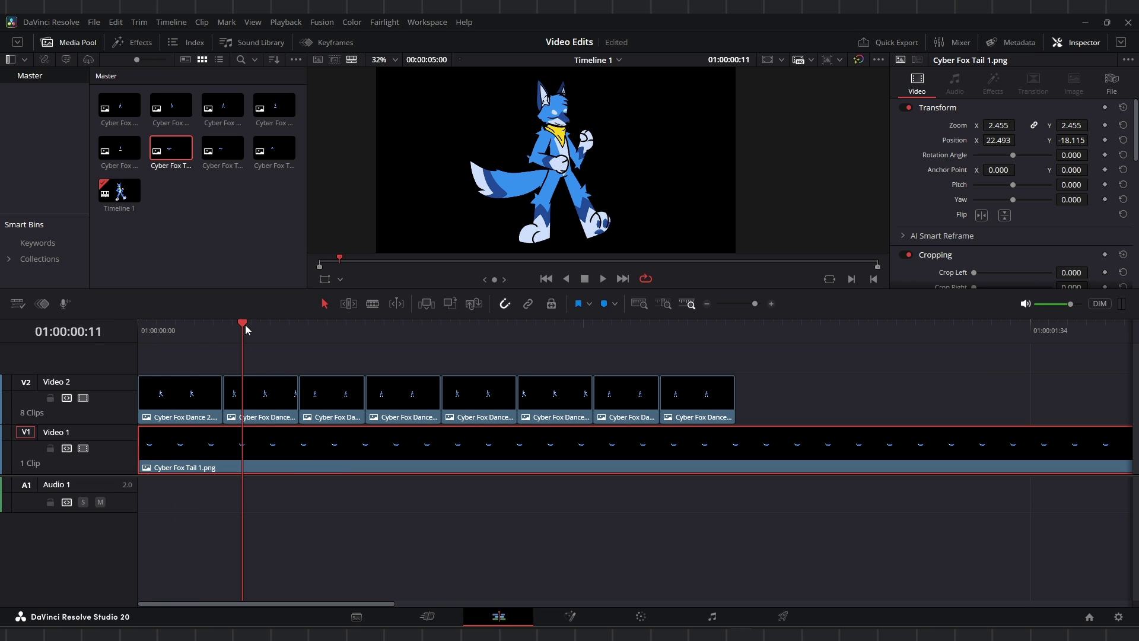
left_click(190, 325)
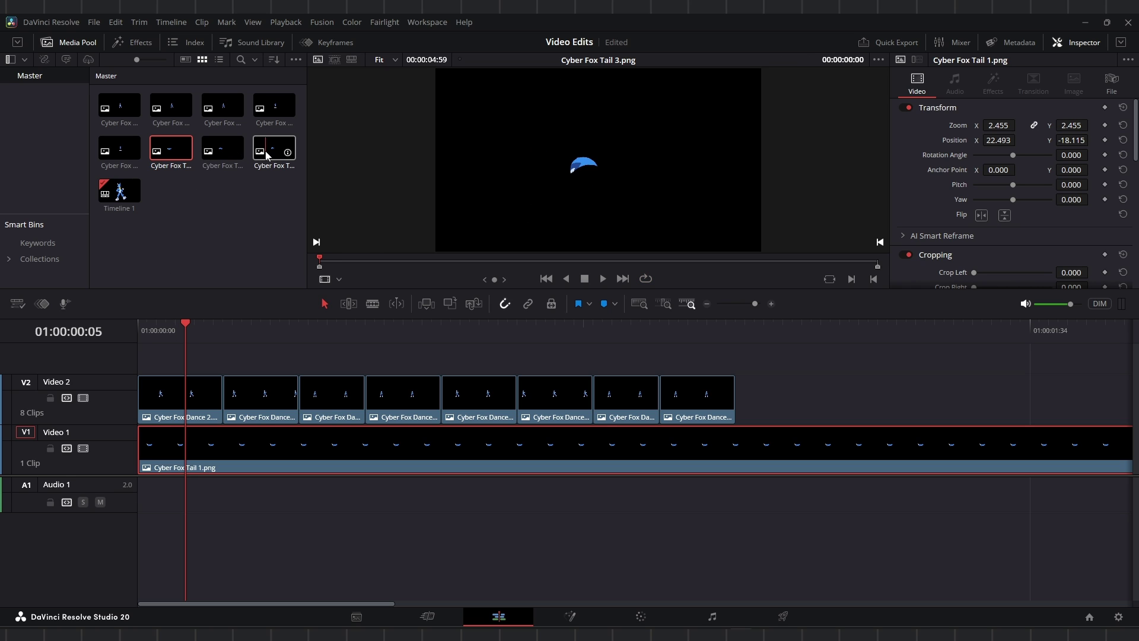
Step: Split the Cyber Fox Tail 1 clip two frames after the timeline's start
left_click(159, 334)
scroll(193, 456, "up", 1)
key("Left")
key("Left")
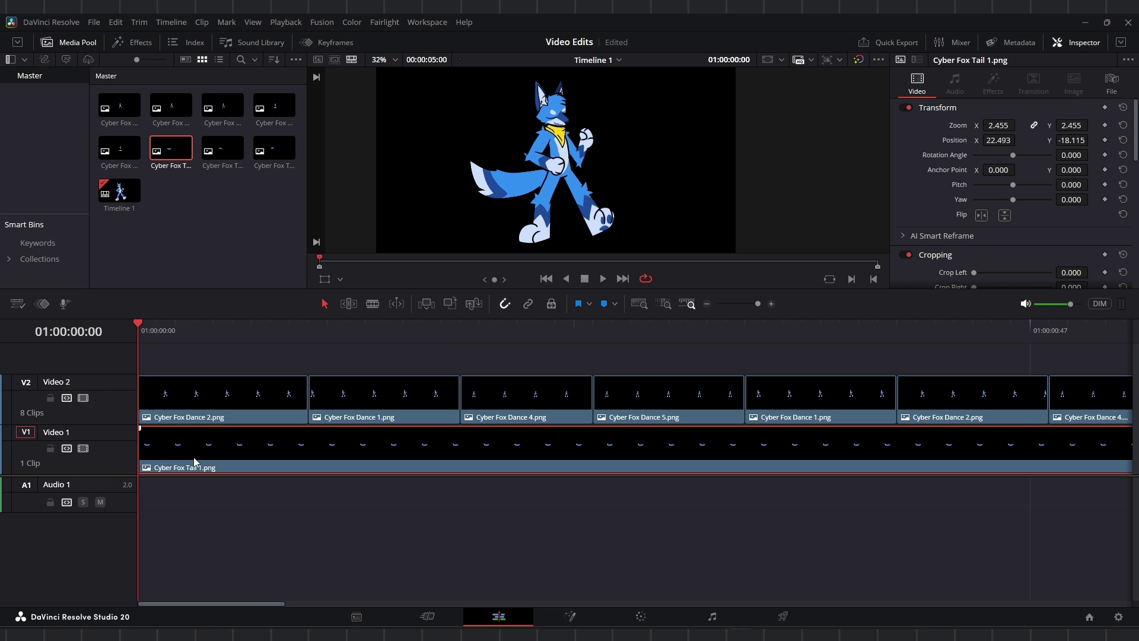
key("Right")
key("Right")
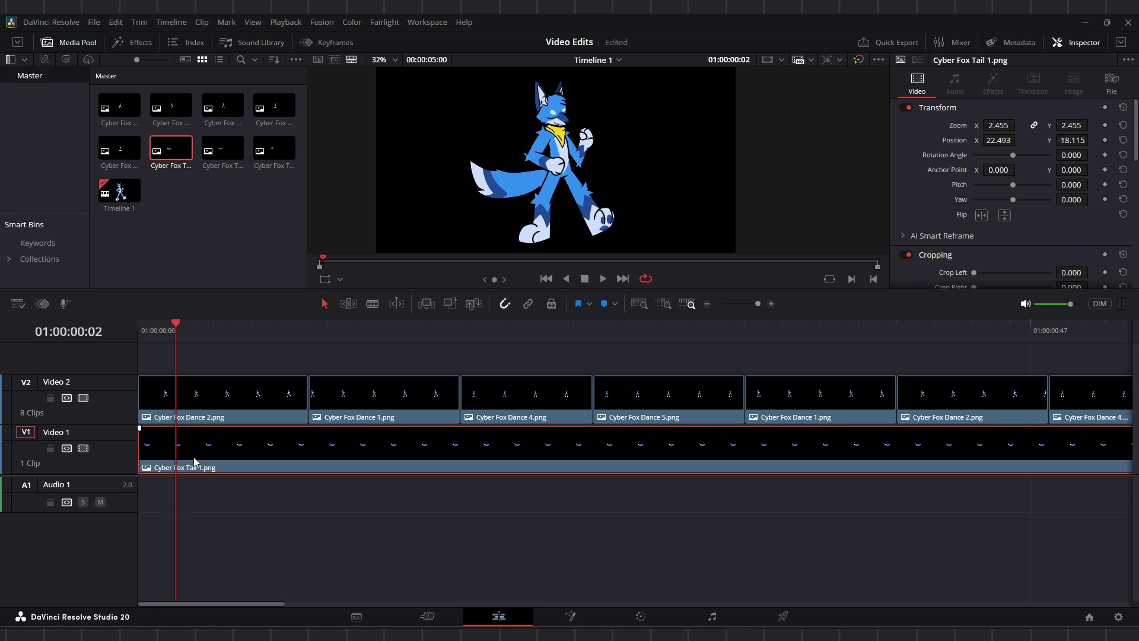
key("ctrl+b")
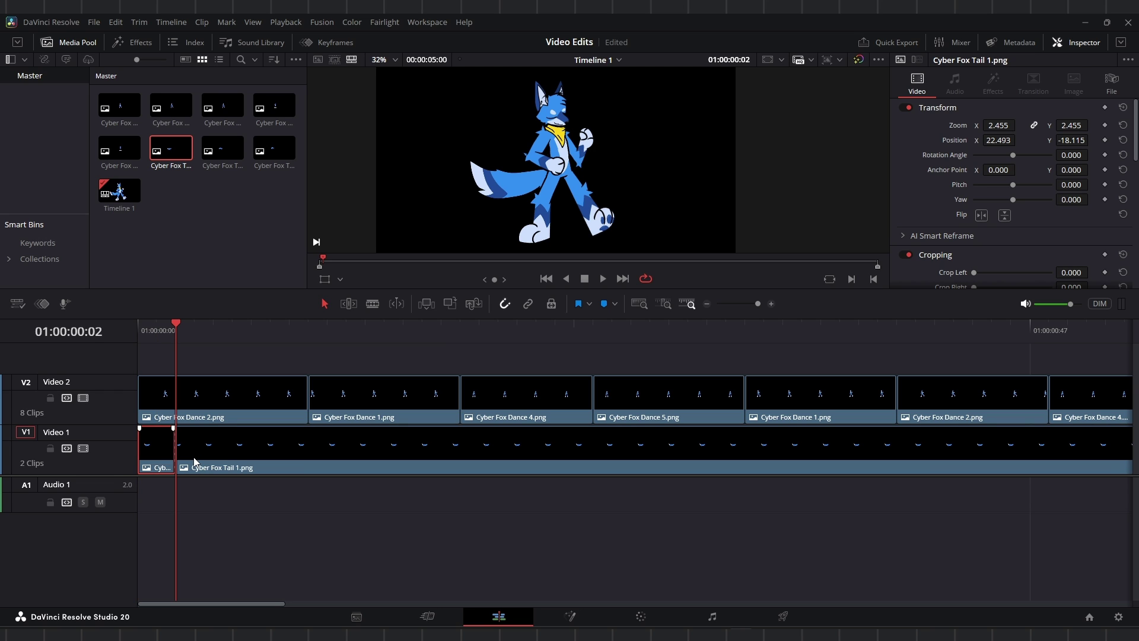
Step: Rotate the tail segment after the split to a Rotation Angle of about 4.262
left_click(194, 461)
key("Right")
key("Right")
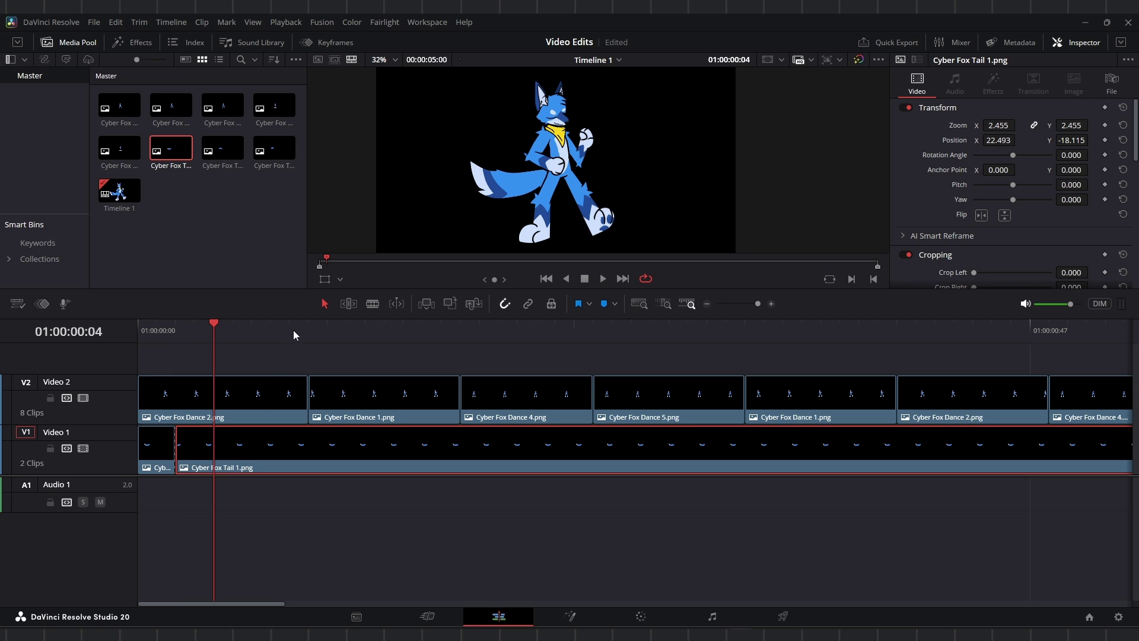
left_click(325, 279)
scroll(419, 183, "down", 3)
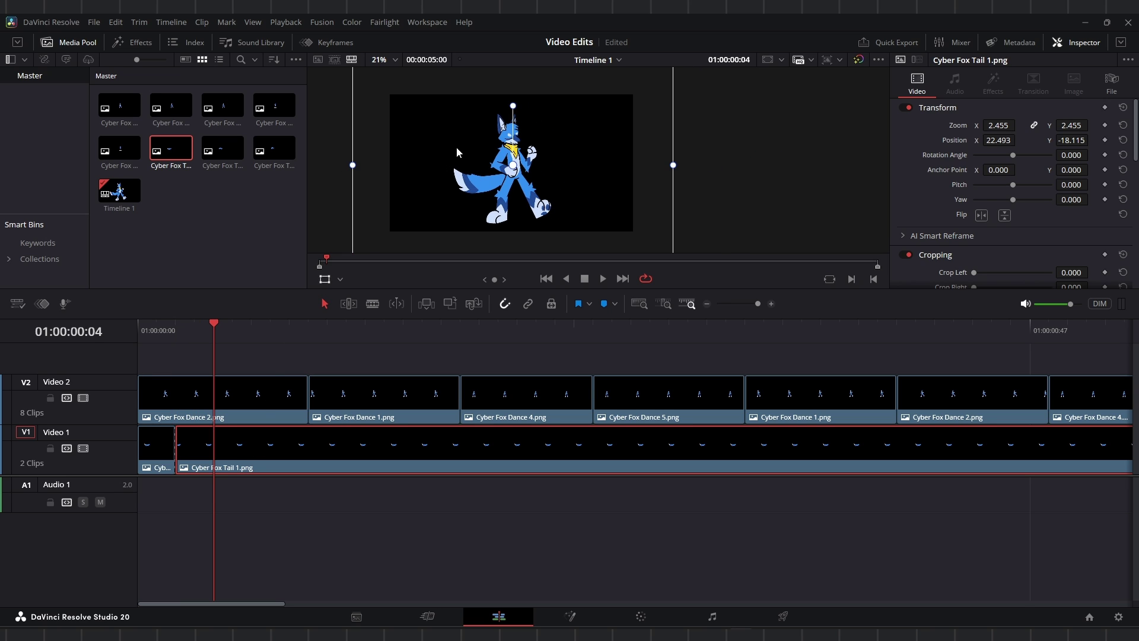
left_click_drag(512, 107, 508, 108)
key("Right")
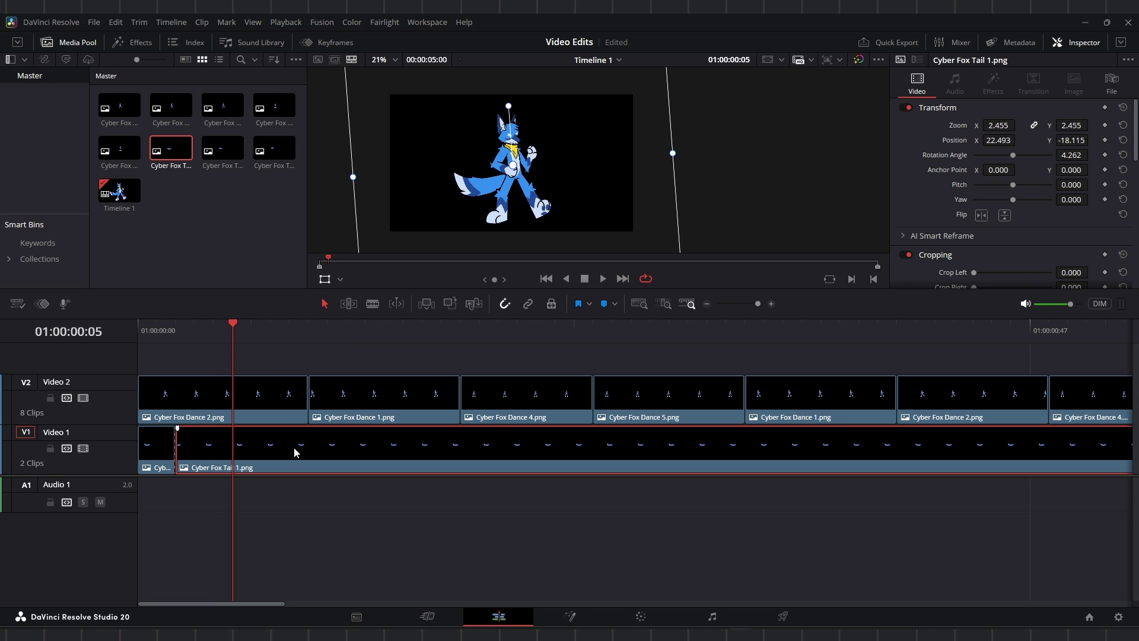
Step: Split the tail clip four frames after the timeline's start and rotate the segment after the cut to a Rotation Angle of about 8.819
key("Left")
key("ctrl+b")
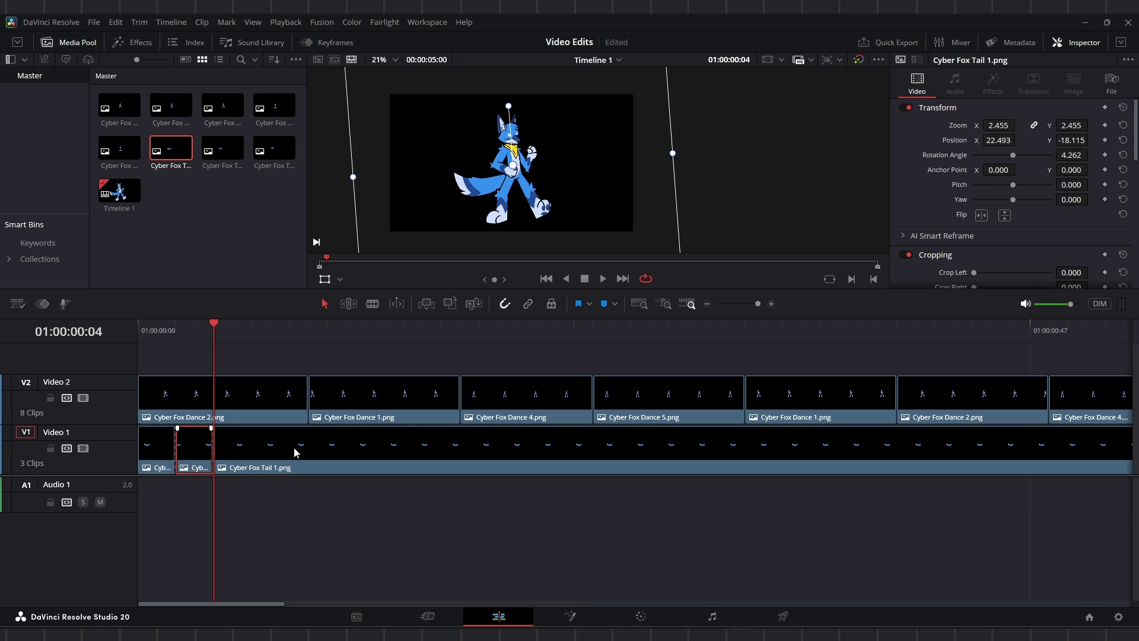
key("Right")
key("Right")
left_click(294, 453)
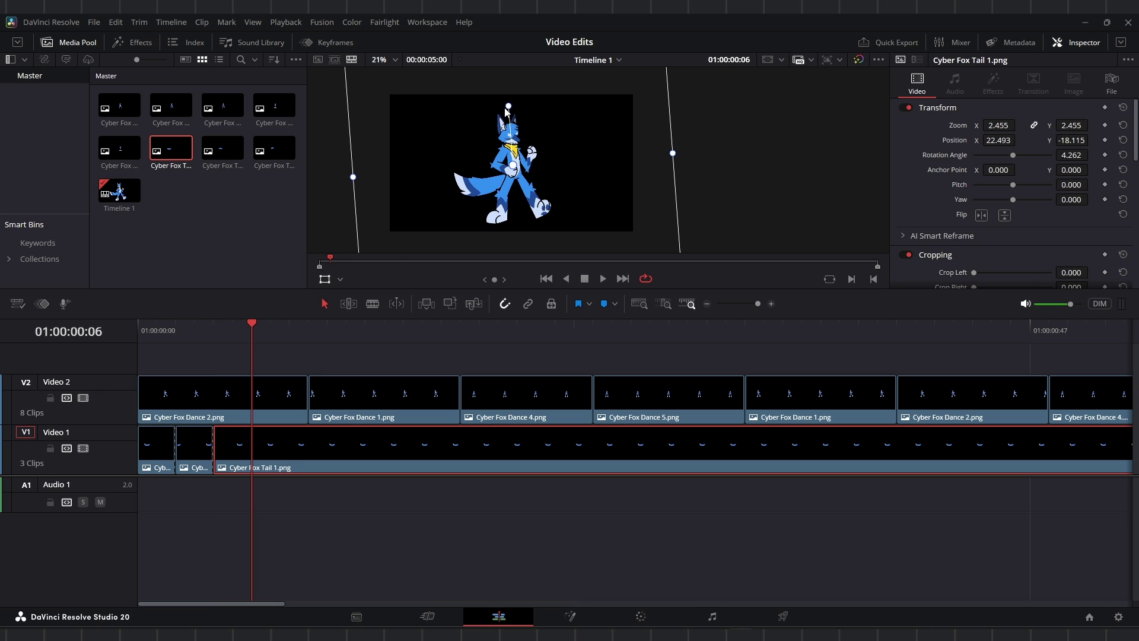
left_click_drag(508, 106, 503, 107)
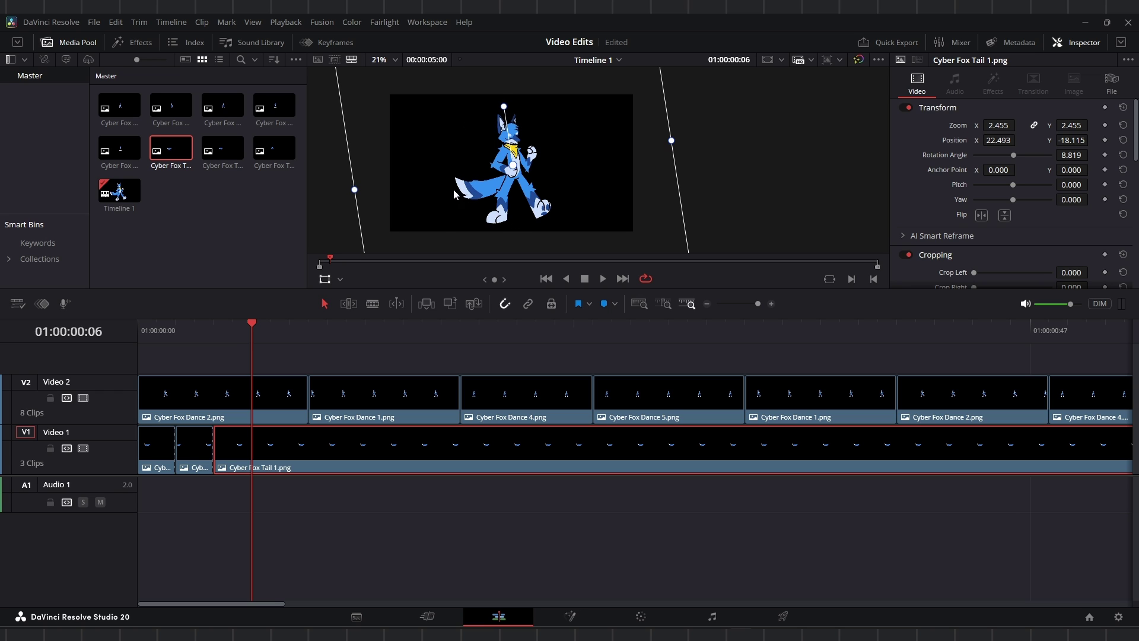
Step: Cut the tail clip at frame 6 and replace everything after the cut with Cyber Fox Tail 3 on Video 1
key("ctrl+b")
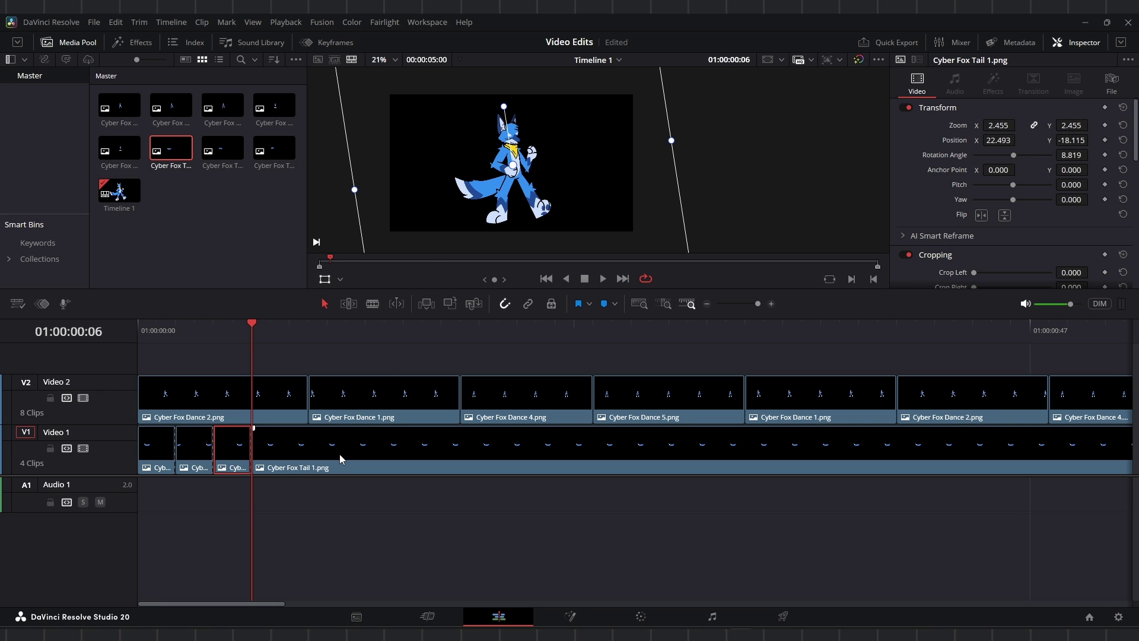
left_click(340, 454)
key("Delete")
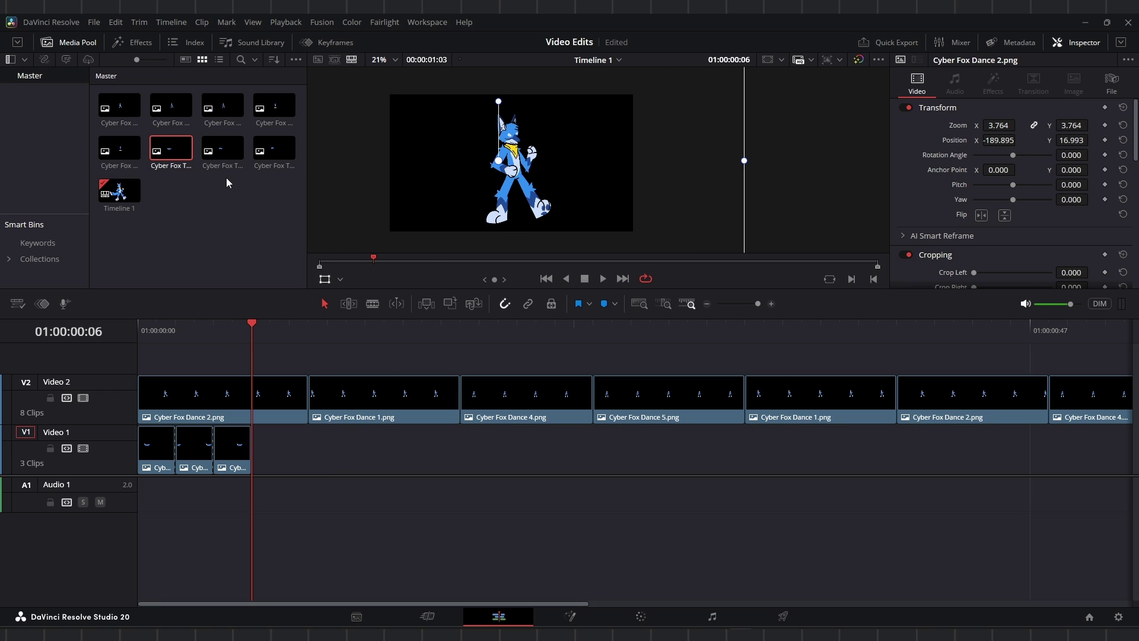
left_click_drag(274, 148, 253, 454)
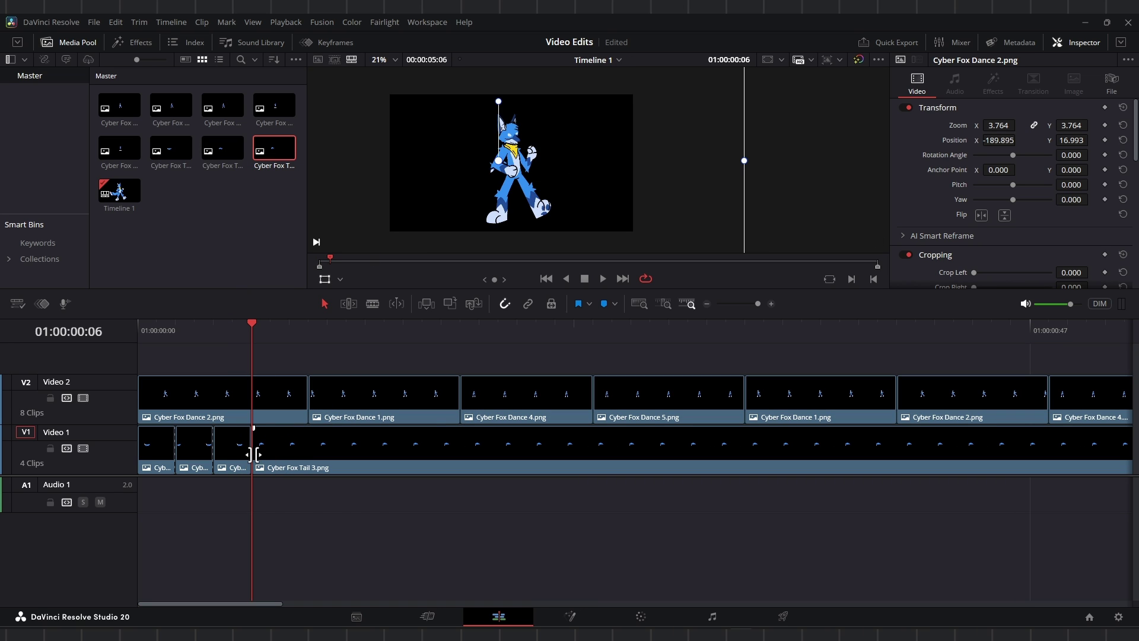
Step: Copy the first Cyber Fox Tail 1 segment and paste its Position, Zoom, Scale X and Scale Y attributes onto the Cyber Fox Tail 3 clip
left_click(159, 452)
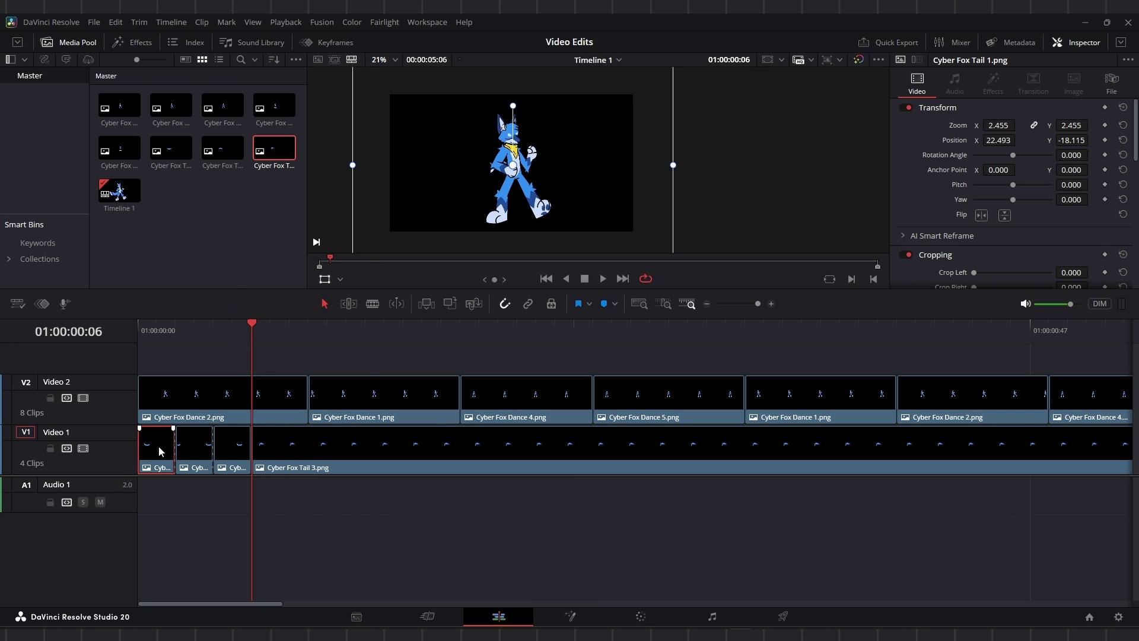
right_click(158, 452)
left_click(212, 130)
left_click(325, 469)
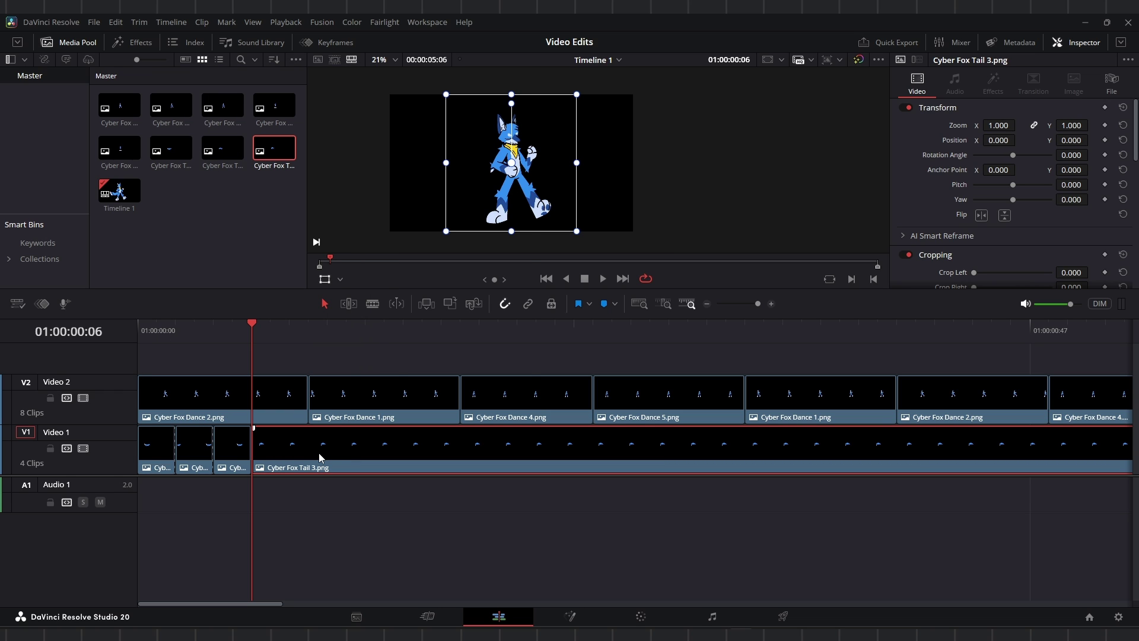
right_click(318, 454)
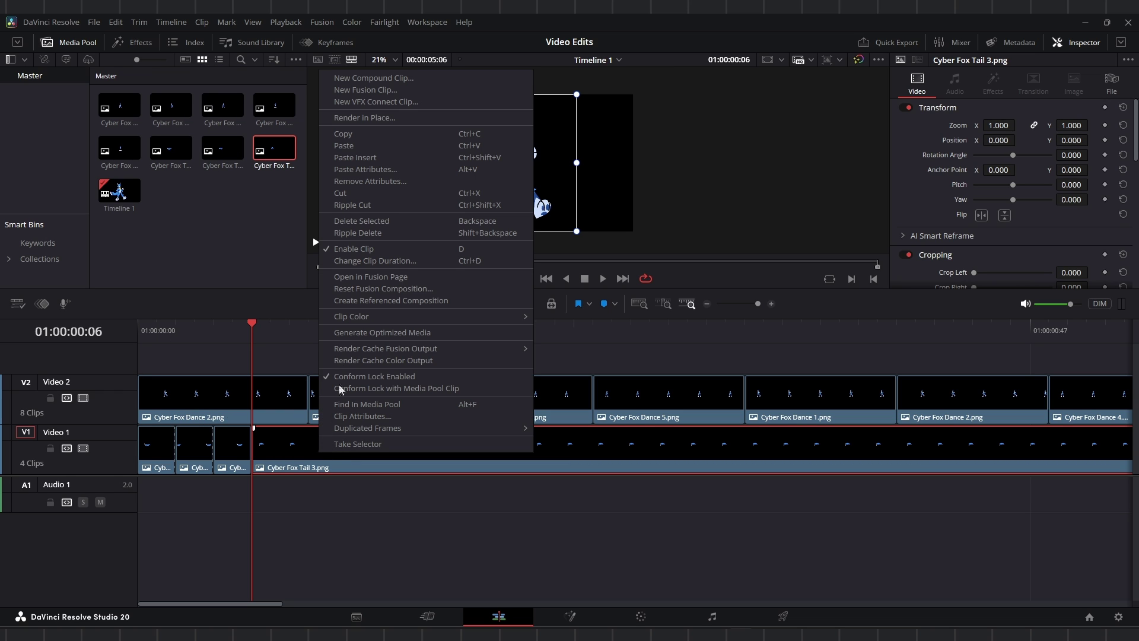
left_click(364, 171)
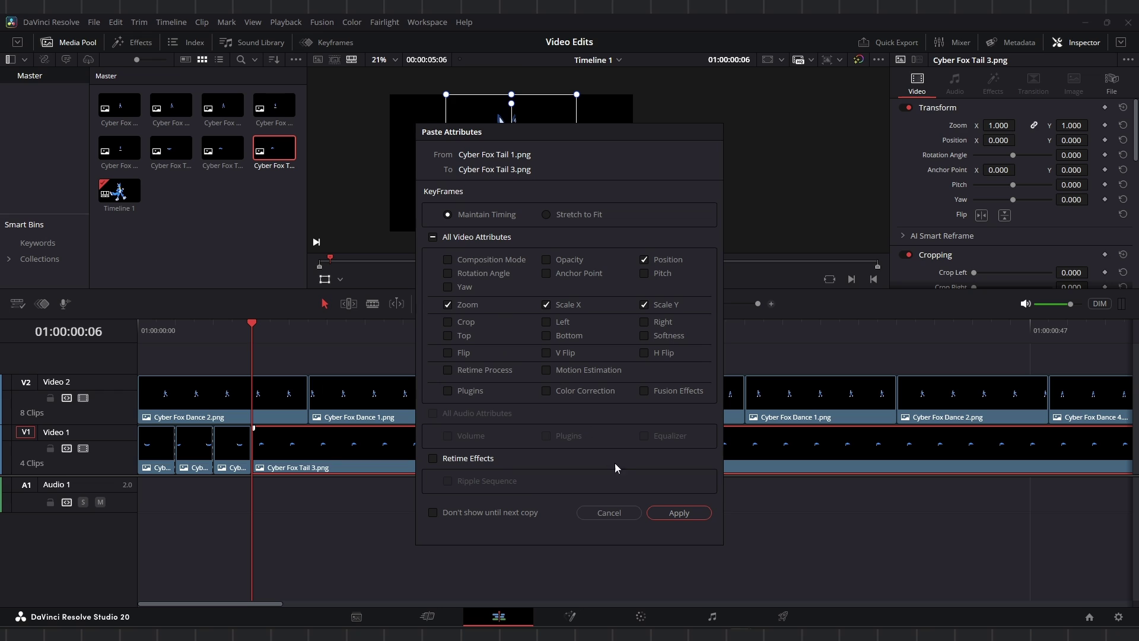
left_click(659, 513)
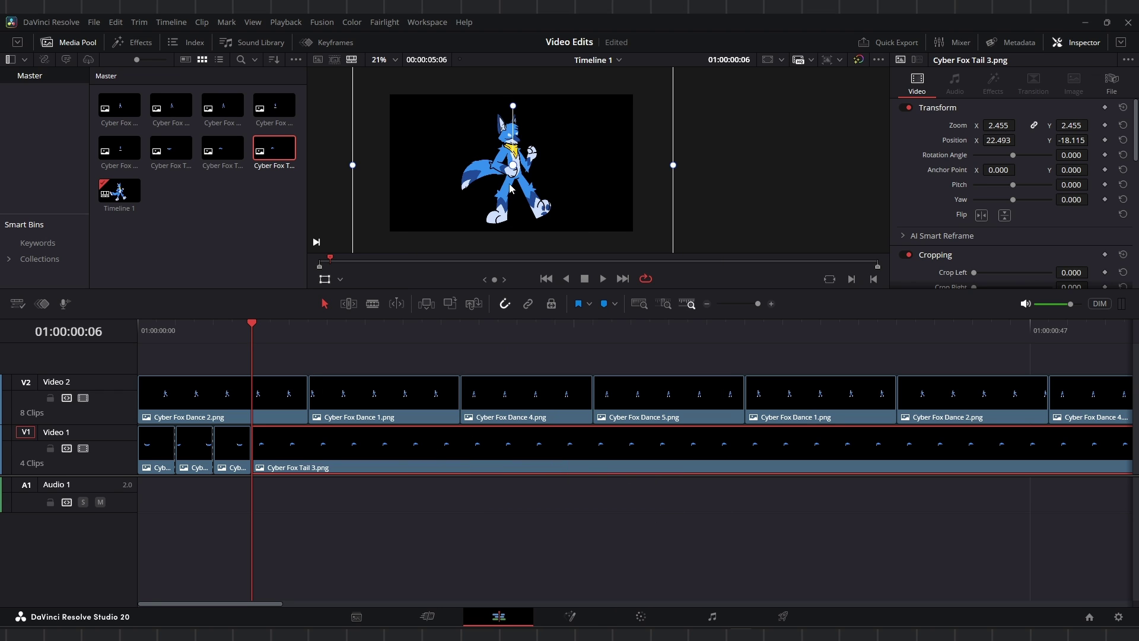
Step: Move Cyber Fox Tail 3 to about Position X 101.002, Y -74.321 and rotate it so it attaches behind the fox's hips
left_click_drag(457, 185, 463, 198)
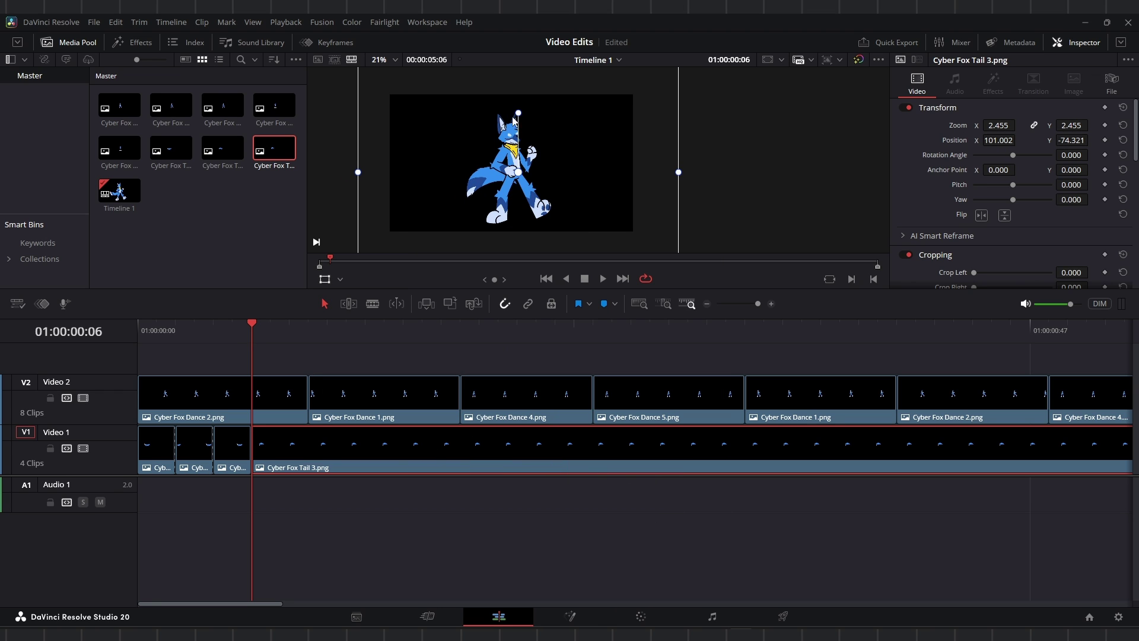
left_click_drag(519, 116, 442, 190)
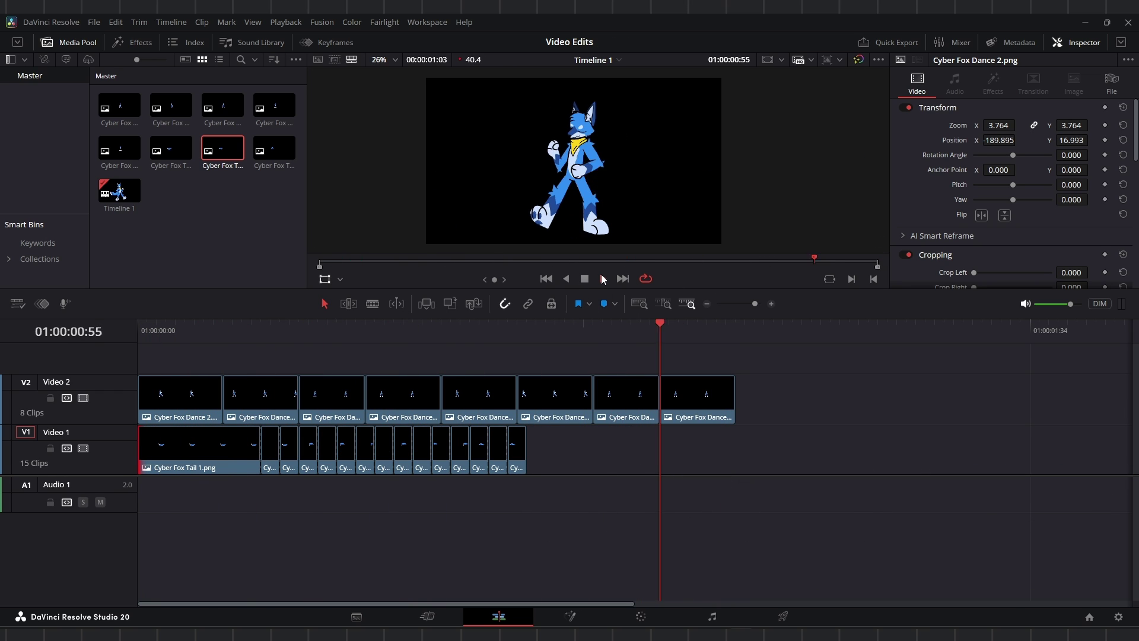
Step: Check how the tail segments follow the body at several frames across the first five dance clips
left_click(602, 275)
left_click(299, 329)
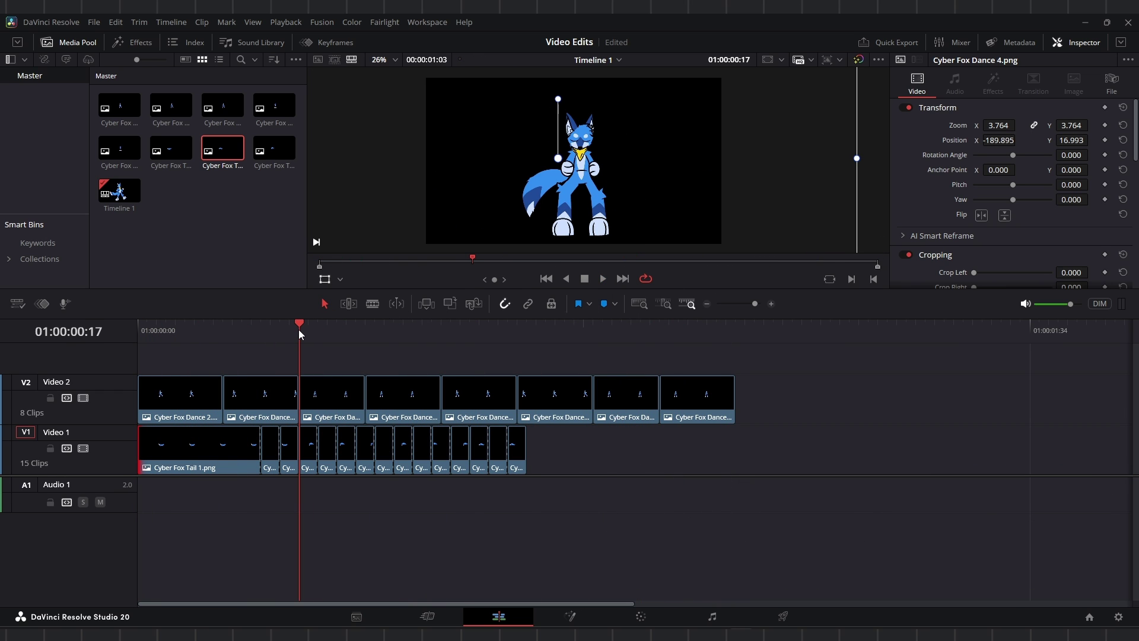
left_click(249, 333)
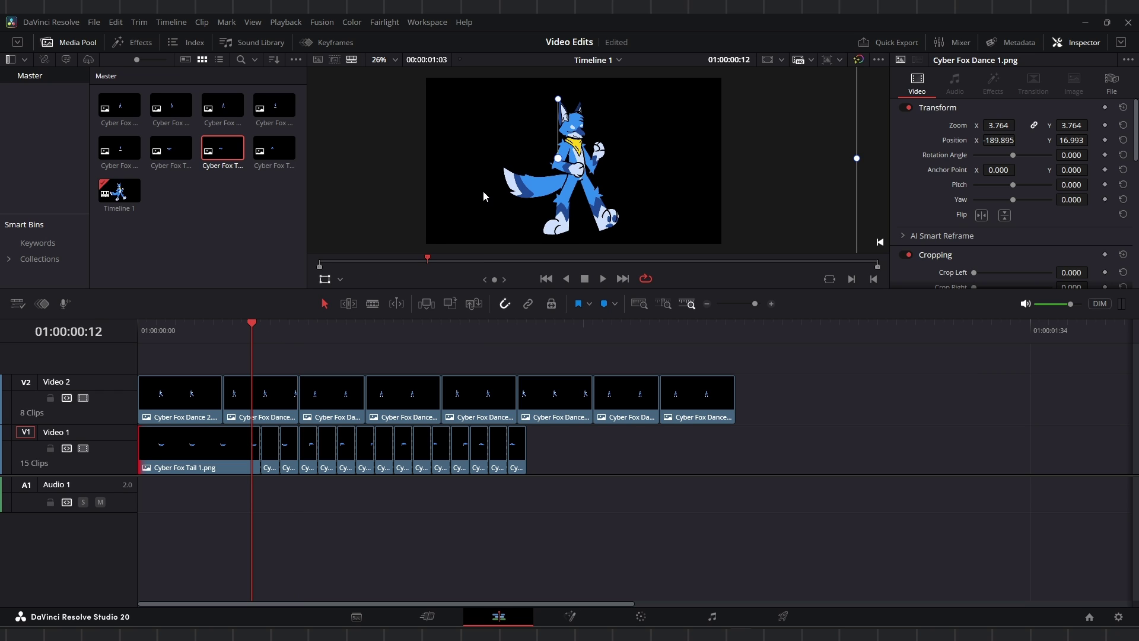
left_click(338, 334)
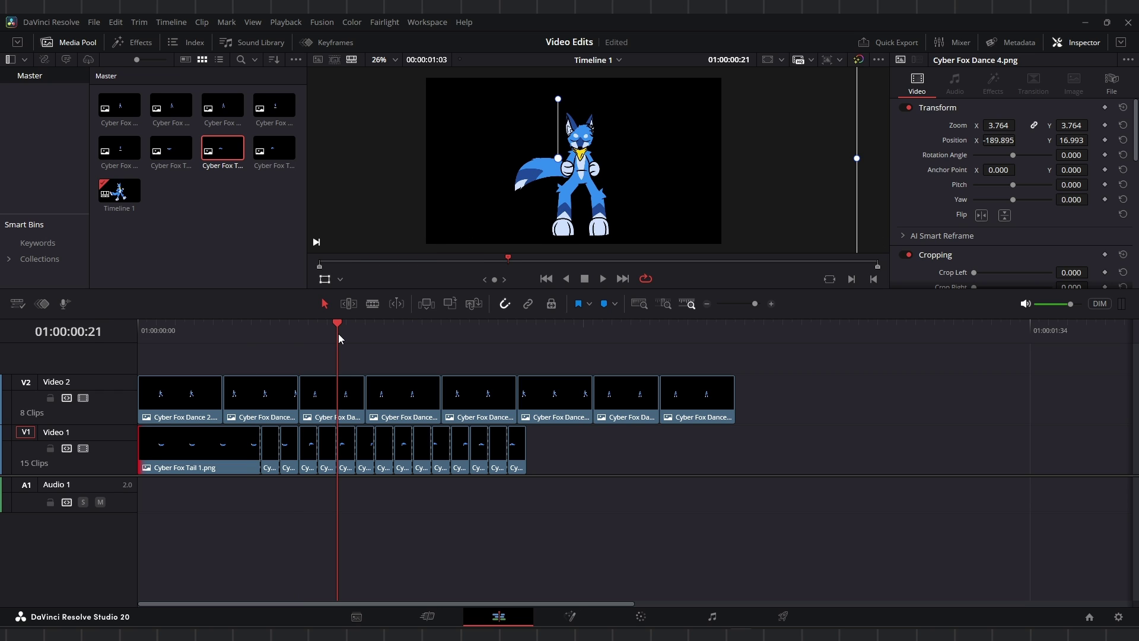
left_click(380, 337)
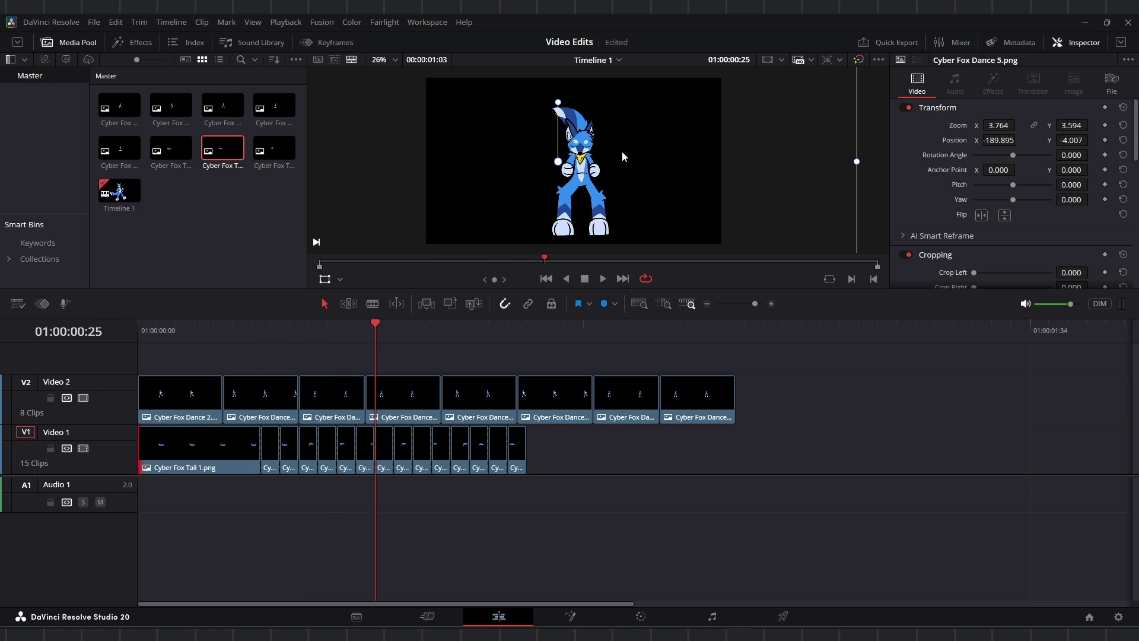
left_click(470, 332)
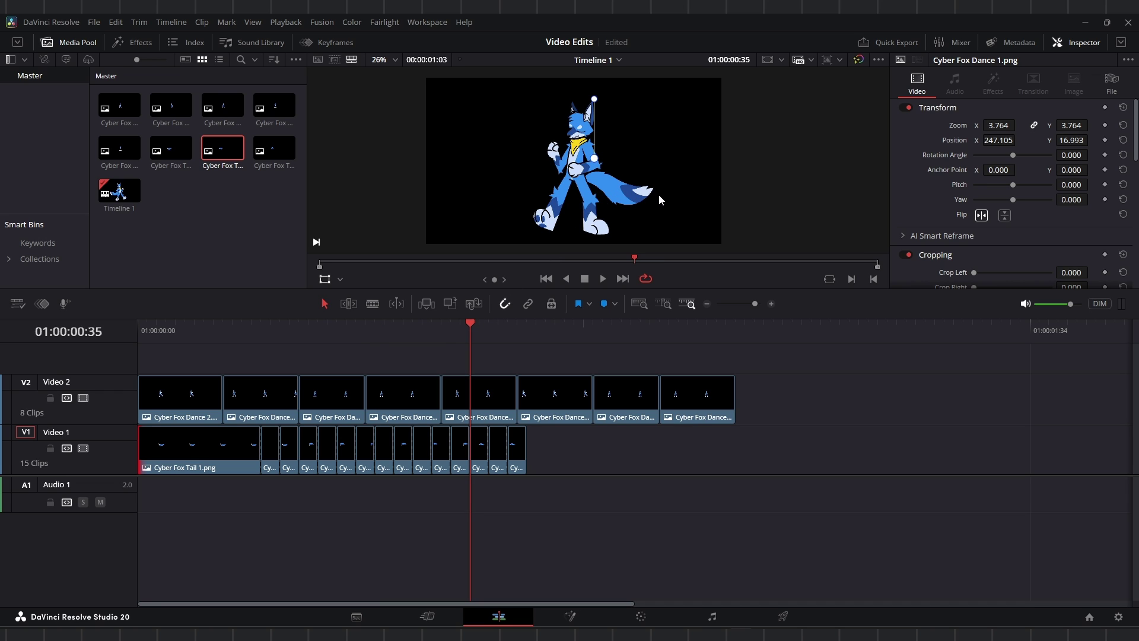
Step: Continue the tail track under the last dance clips with Cyber Fox Tail 3, cutting it into two-frame segments
left_click(527, 331)
left_click(545, 455)
left_click(594, 331)
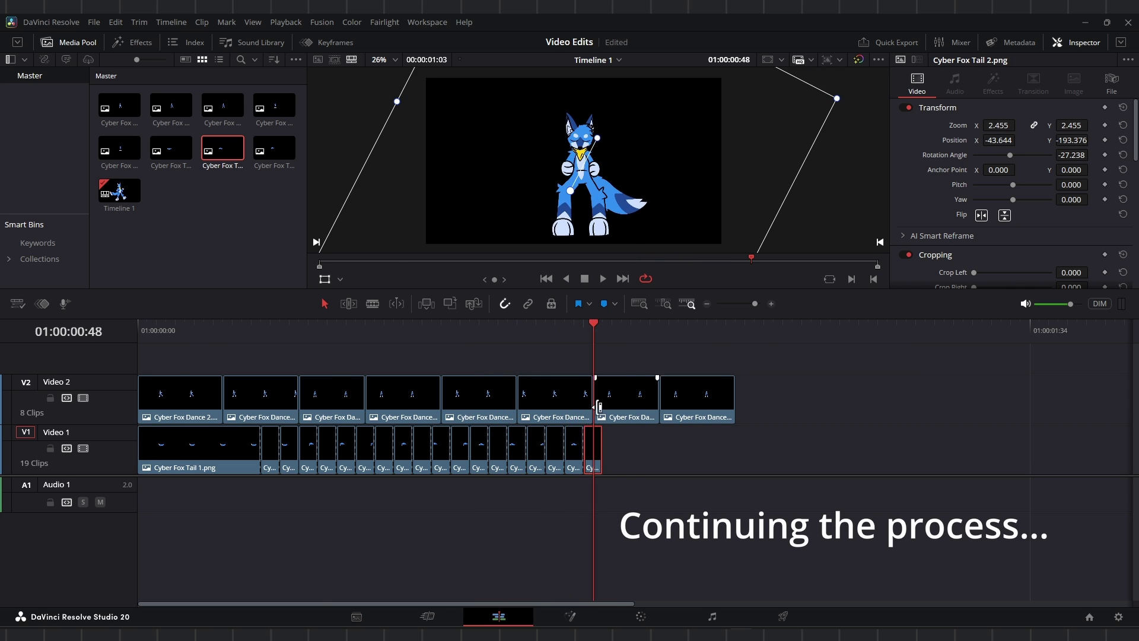
left_click_drag(274, 148, 635, 448)
key("Right")
key("Right")
key("ctrl+b")
key("ctrl+b")
left_click(816, 444)
Step: Cut the last Cyber Fox Tail 3 clip near the end of the dance and delete the excess beyond it
key("ctrl+b")
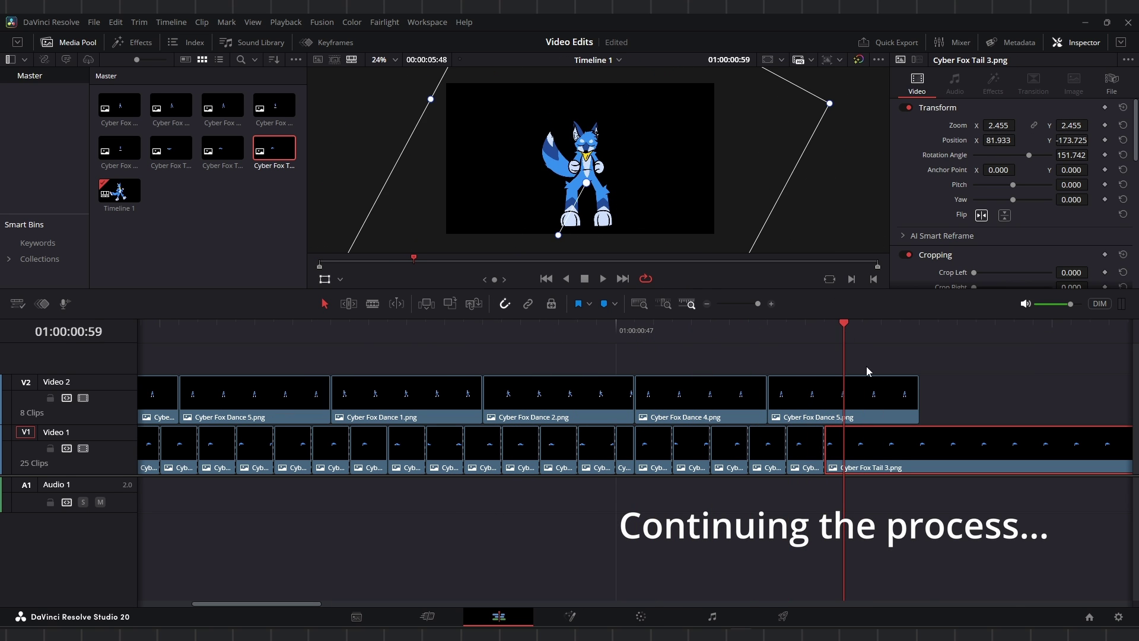
left_click_drag(918, 394, 937, 393)
left_click(946, 452)
Step: Split the long Cyber Fox Tail 1 clip near the start into shorter segments, and extend its last segment over the following one
key("ctrl+b")
left_click(946, 452)
key("Delete")
left_click(707, 303)
left_click(771, 303)
key("ctrl+b")
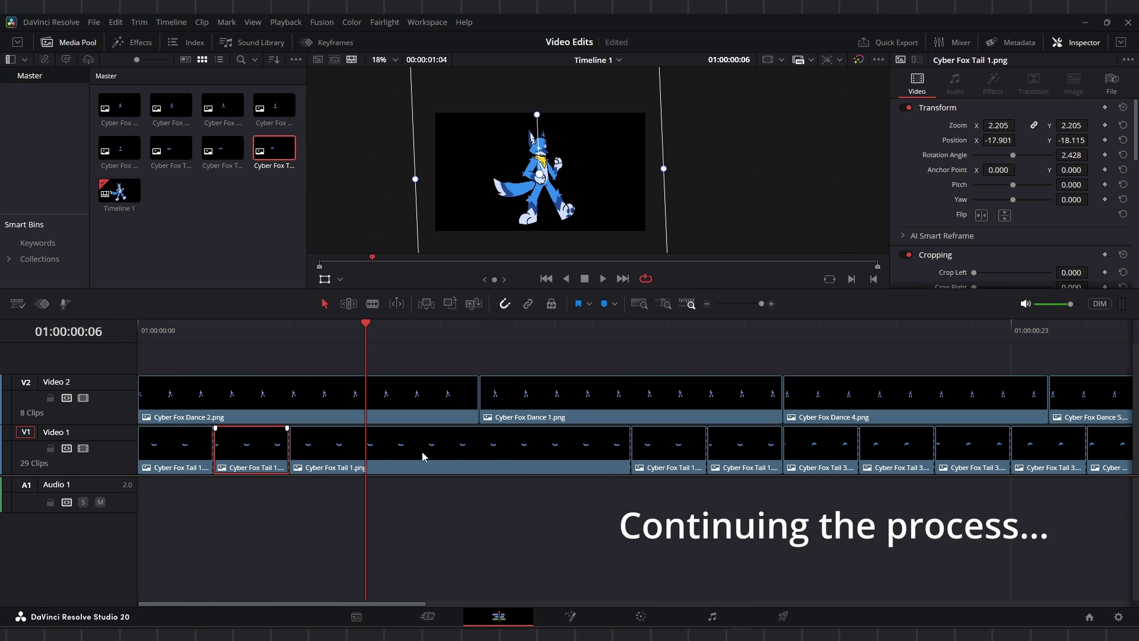
key("ctrl+b")
left_click(586, 335)
key("Right")
key("ctrl+b")
left_click_drag(630, 449, 707, 449)
Step: Play the tailed dance animation from the timeline's start and watch the rendered Fox Dance test video in Media Player
left_click_drag(761, 304, 752, 303)
key("space")
left_click(139, 331)
key("space")
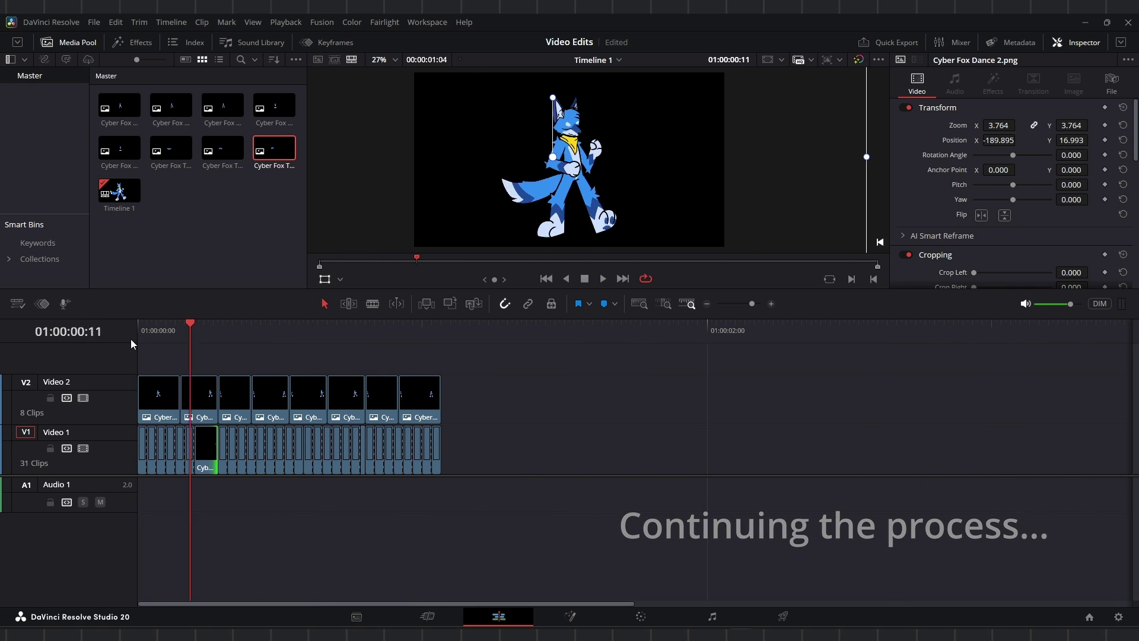
left_click(143, 326)
left_click_drag(143, 321, 131, 321)
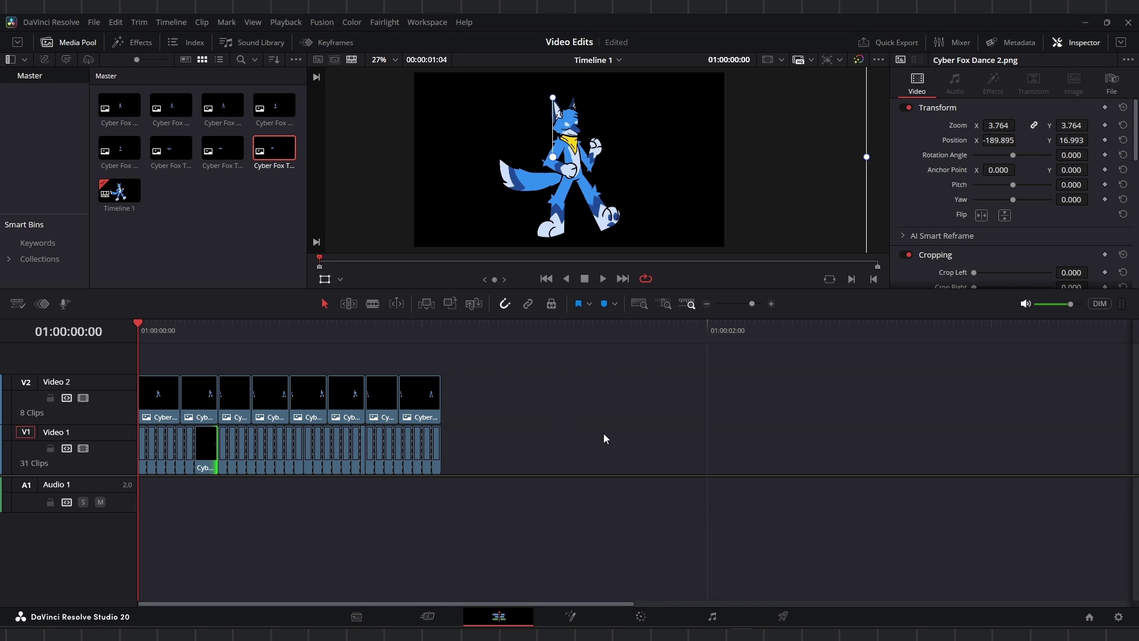
key("space")
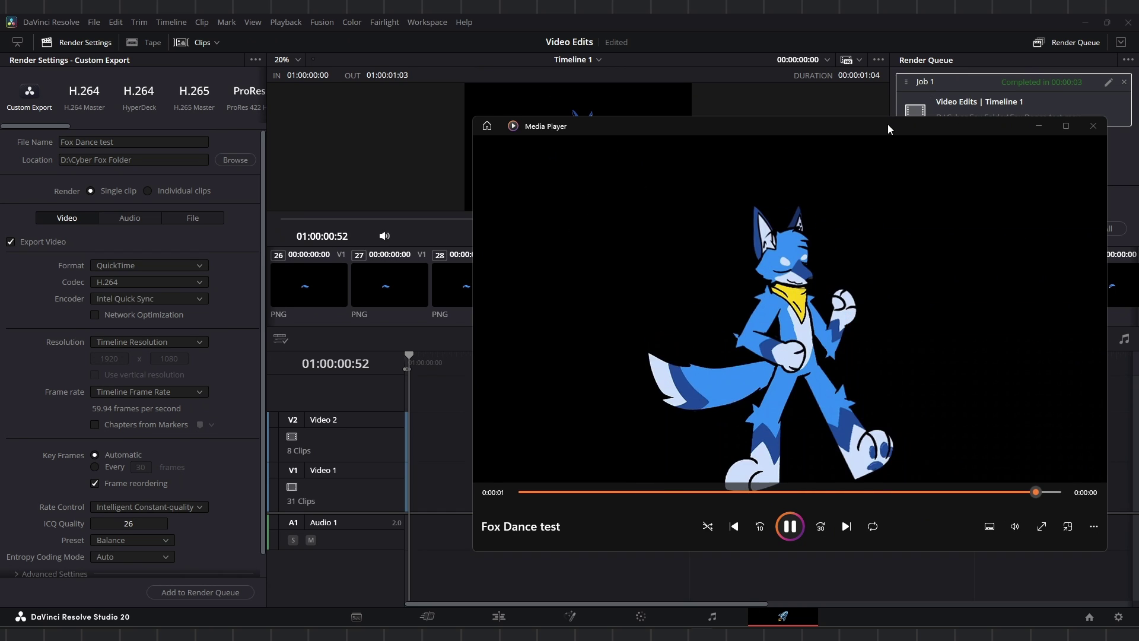
left_click_drag(888, 123, 735, 127)
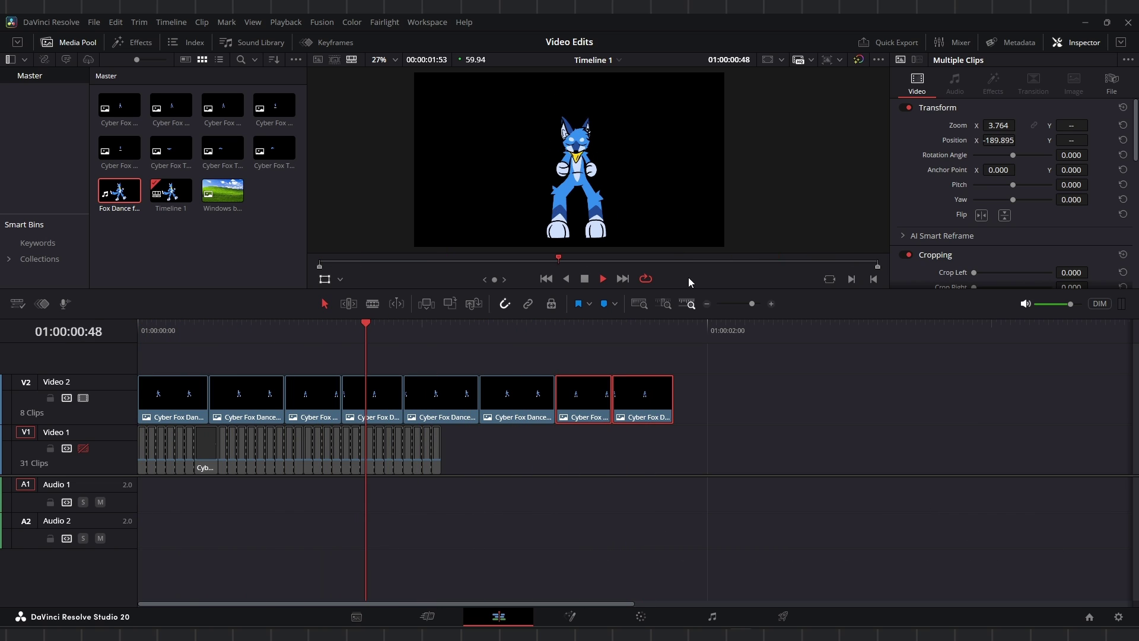
Step: Stop playback, enable the Video 1 track, and delete all of its tail segments
key("space")
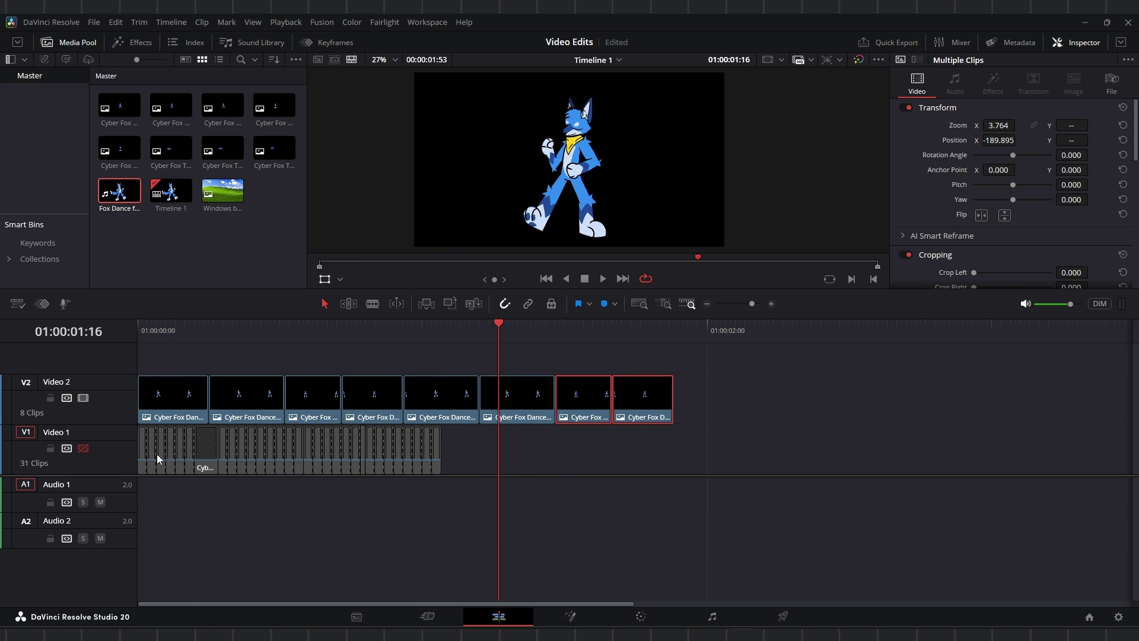
left_click(84, 448)
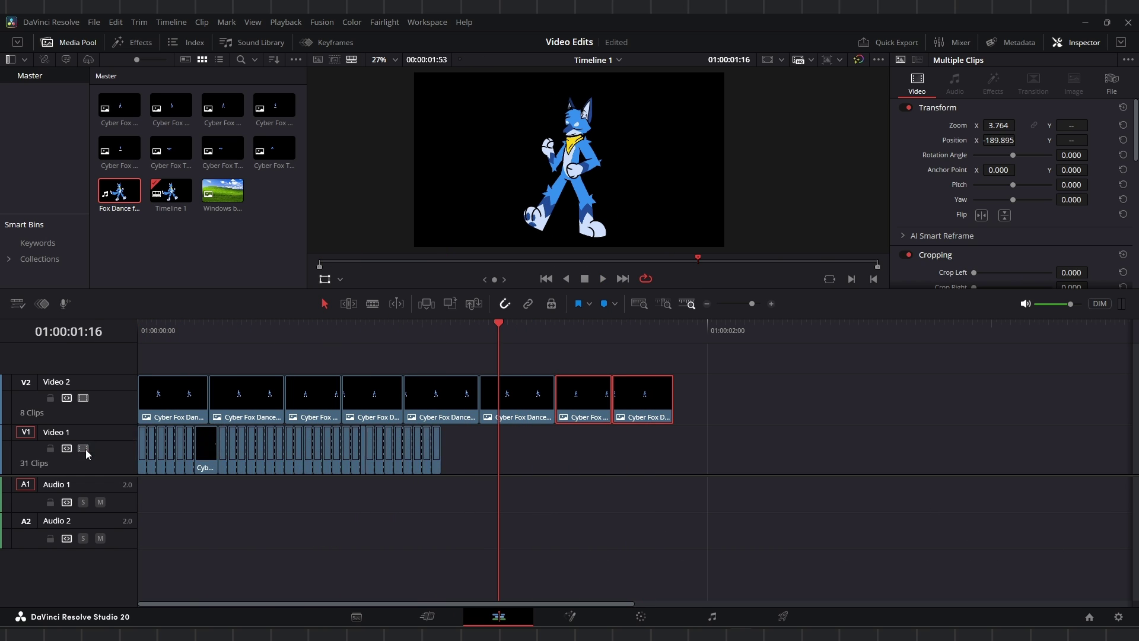
left_click_drag(144, 328, 394, 333)
left_click_drag(485, 453, 348, 444)
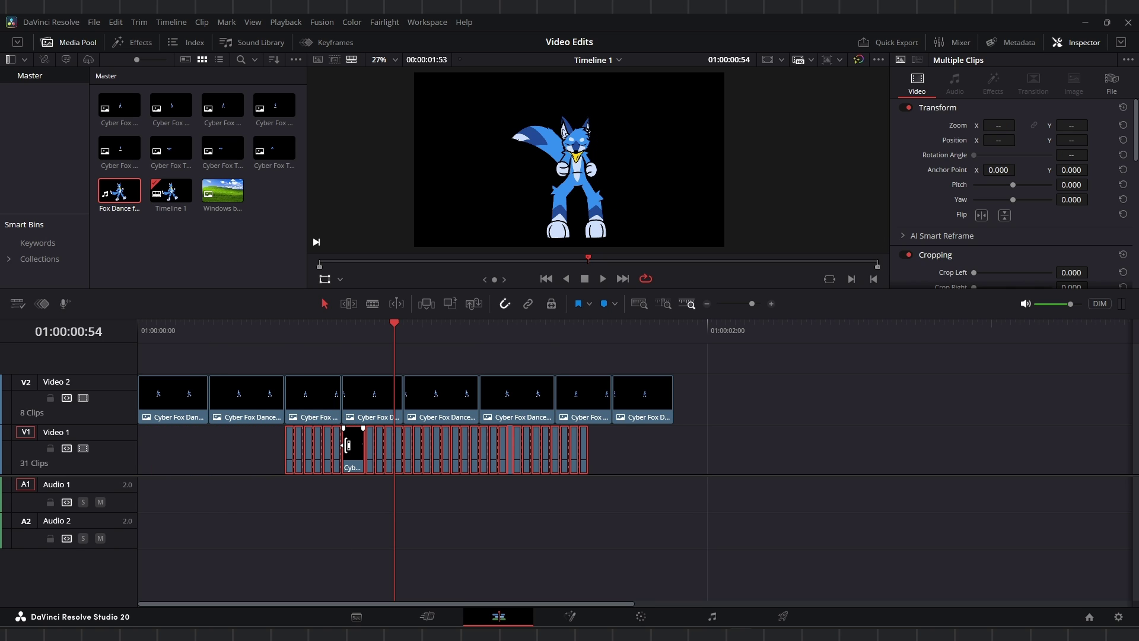
key("Delete")
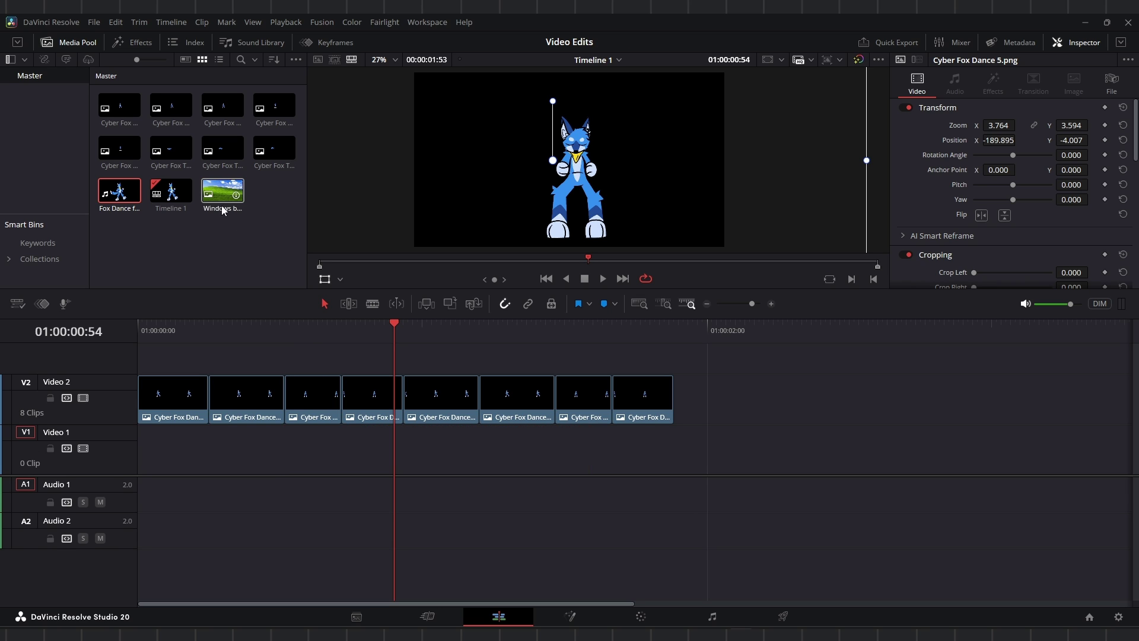
Step: Place Cyber Fox Tail 1 at the start of Video 1 beneath the dance clips and scale it up to Zoom 1.276
left_click_drag(171, 150, 218, 465)
left_click_drag(281, 450, 205, 449)
left_click(152, 330)
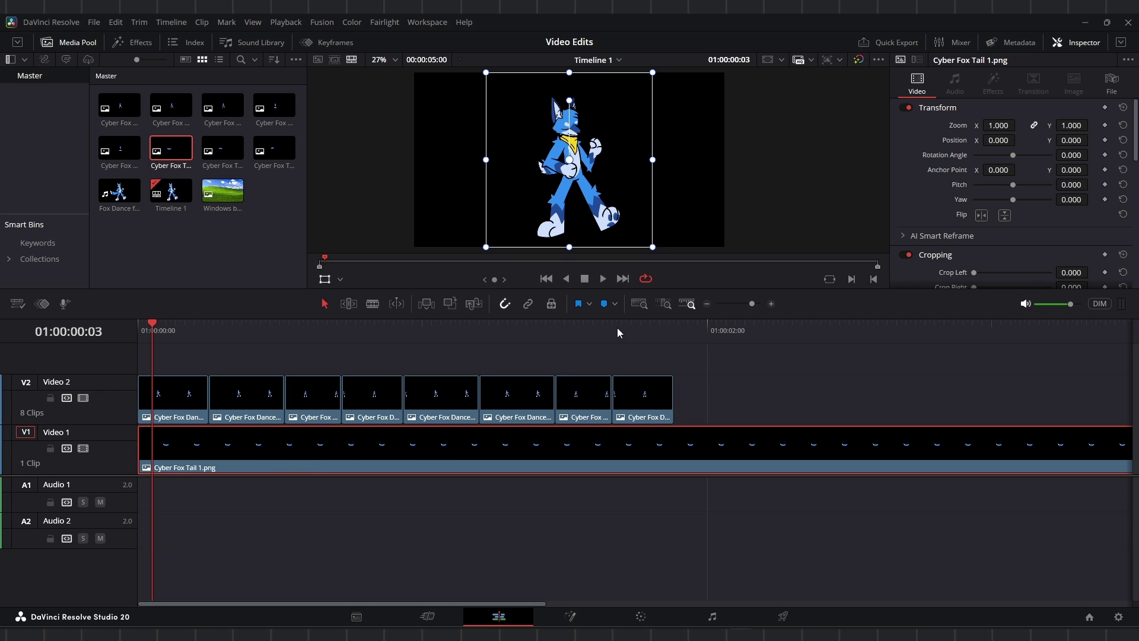
right_click(574, 450)
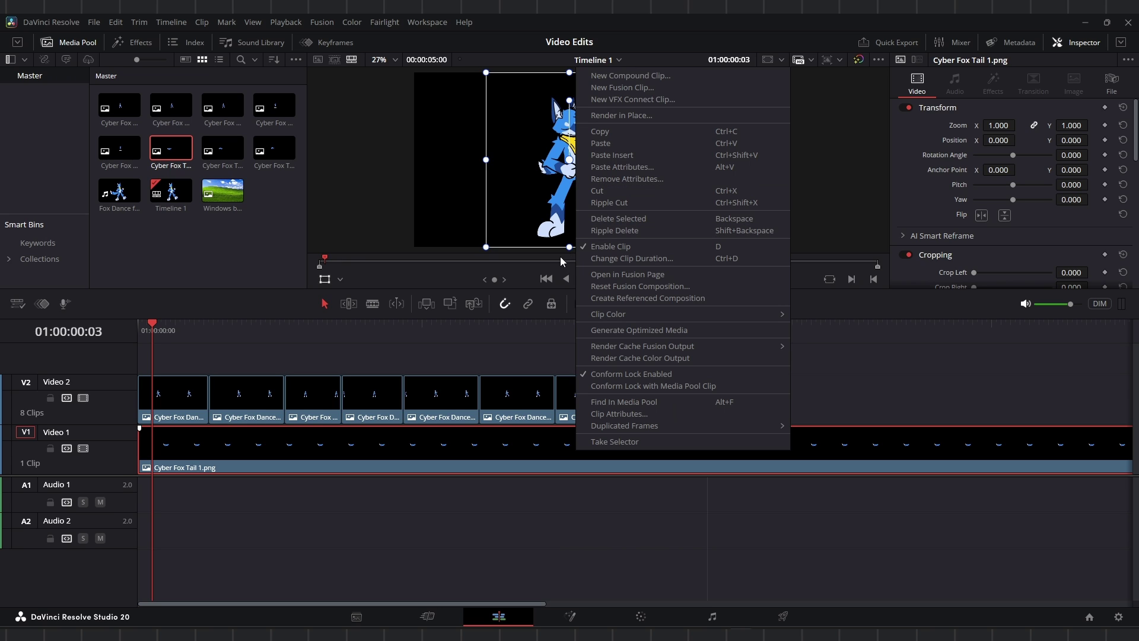
left_click(478, 452)
left_click_drag(489, 245, 430, 286)
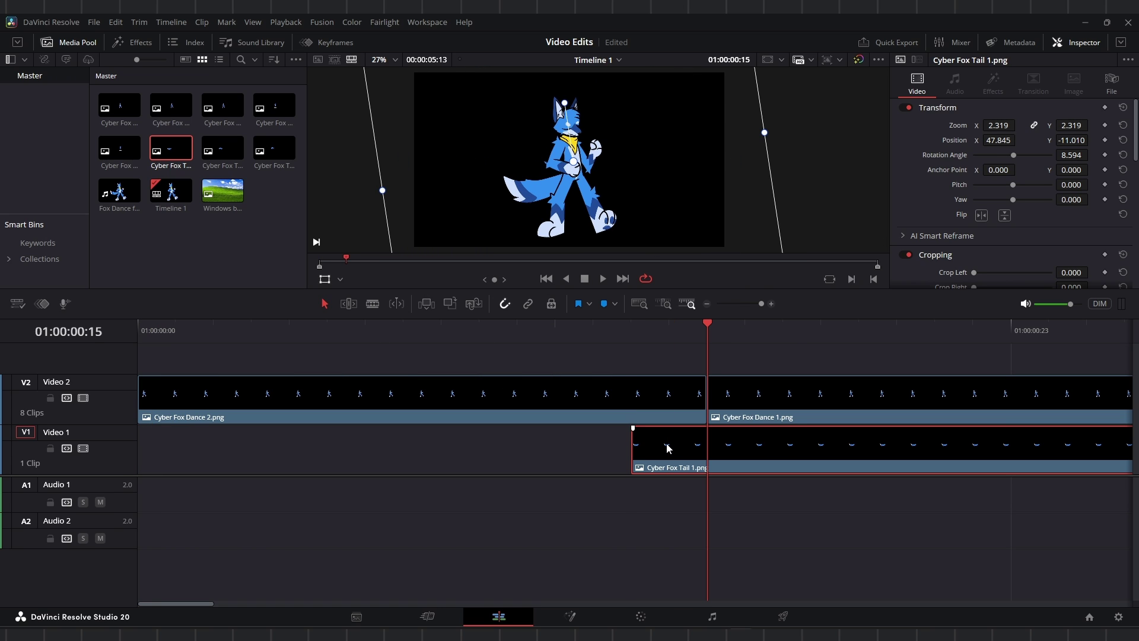
Step: Split the Cyber Fox Tail 1 clip at frame 16 and select the segment after the cut
key("Right")
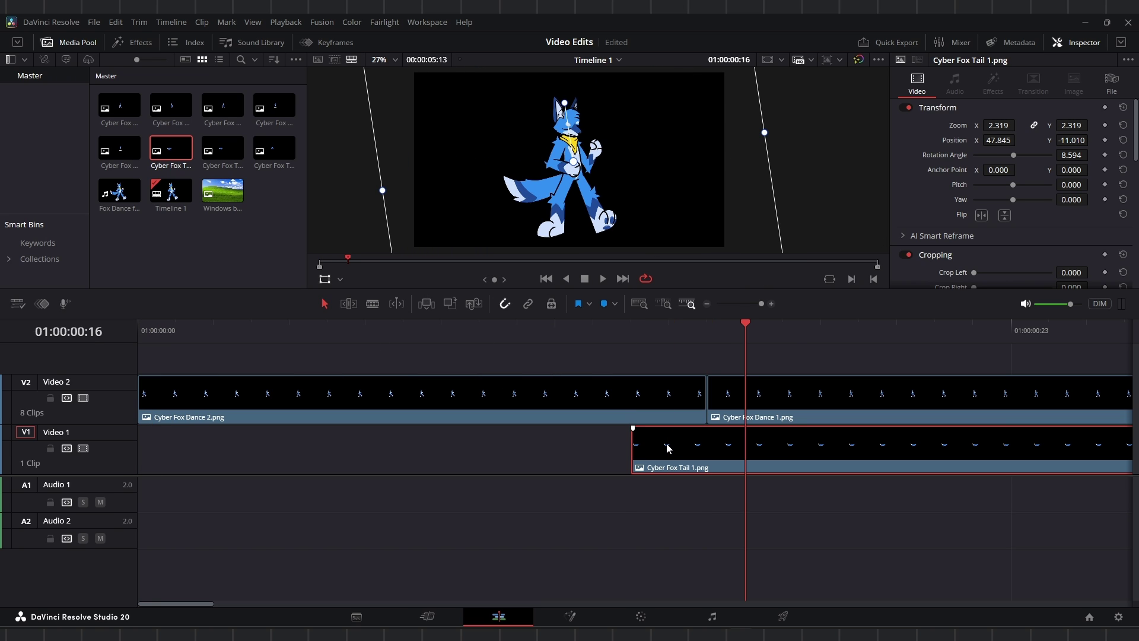
key("ctrl+b")
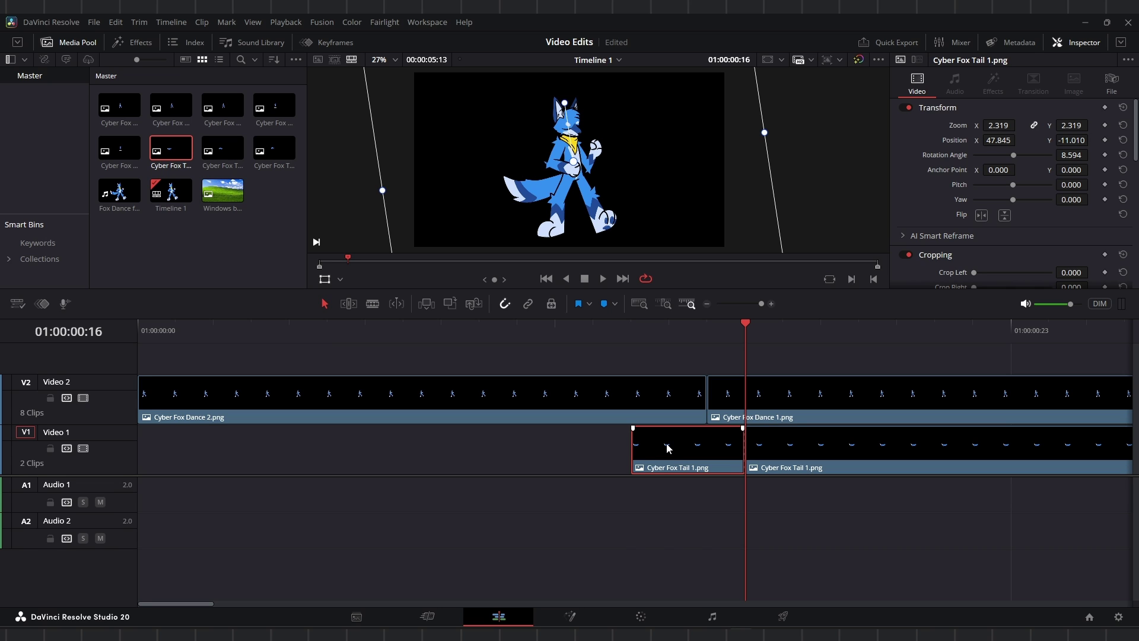
left_click(706, 303)
left_click(551, 455)
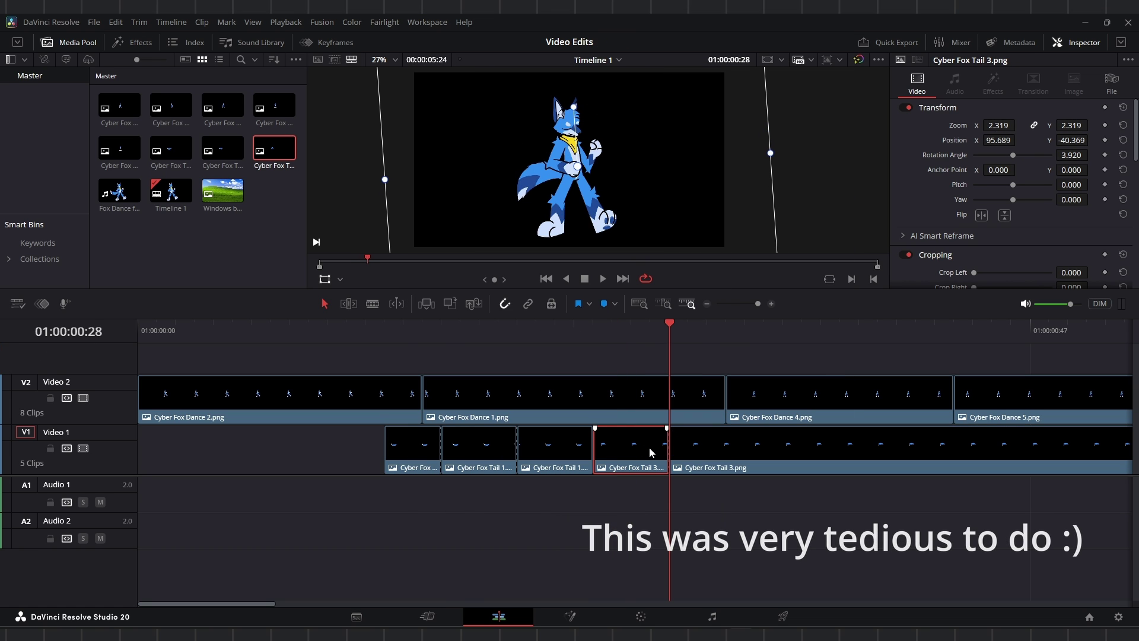
Step: Divide the Video 1 tail into four-frame segments up to frame 32, using Cyber Fox Tail 3 from frame 24
left_click(706, 454)
key("Right")
key("Right")
key("Right")
key("Right")
key("ctrl+b")
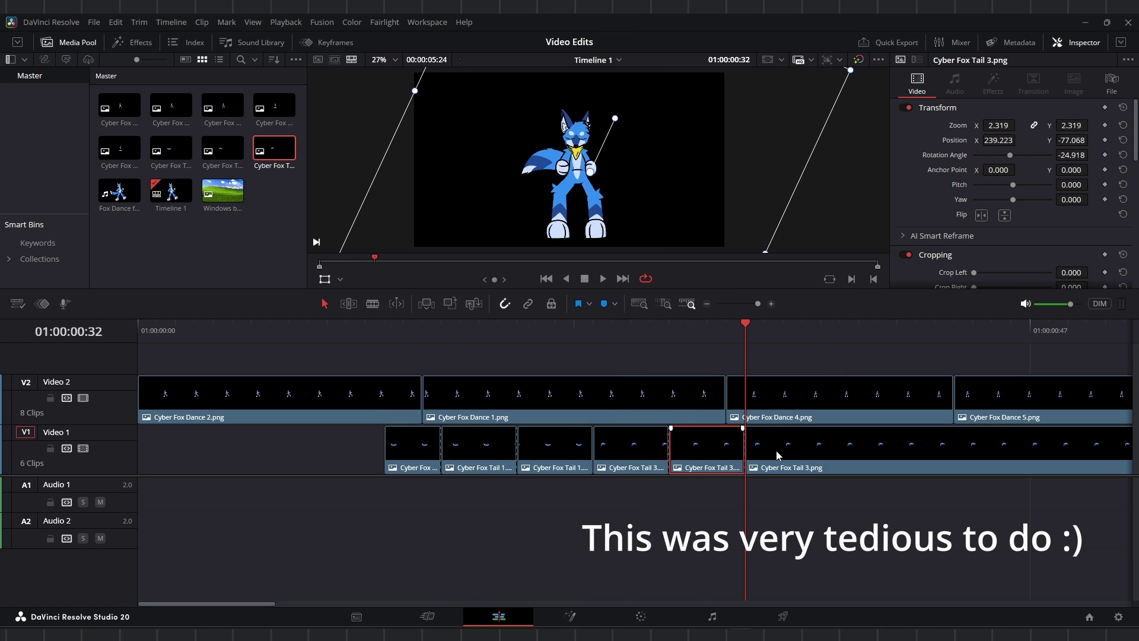
Step: Split the Cyber Fox Tail 3 clip every four frames up to frame 40 and rotate the last segment to -118.606
left_click(777, 455)
key("Right")
key("Right")
key("Right")
key("Right")
key("ctrl+b")
Step: Continue the four-frame splits of Cyber Fox Tail 3 and place Cyber Fox Tail 2 on Video 1 at frame 52
key("ctrl+b")
left_click(860, 330)
left_click(938, 454)
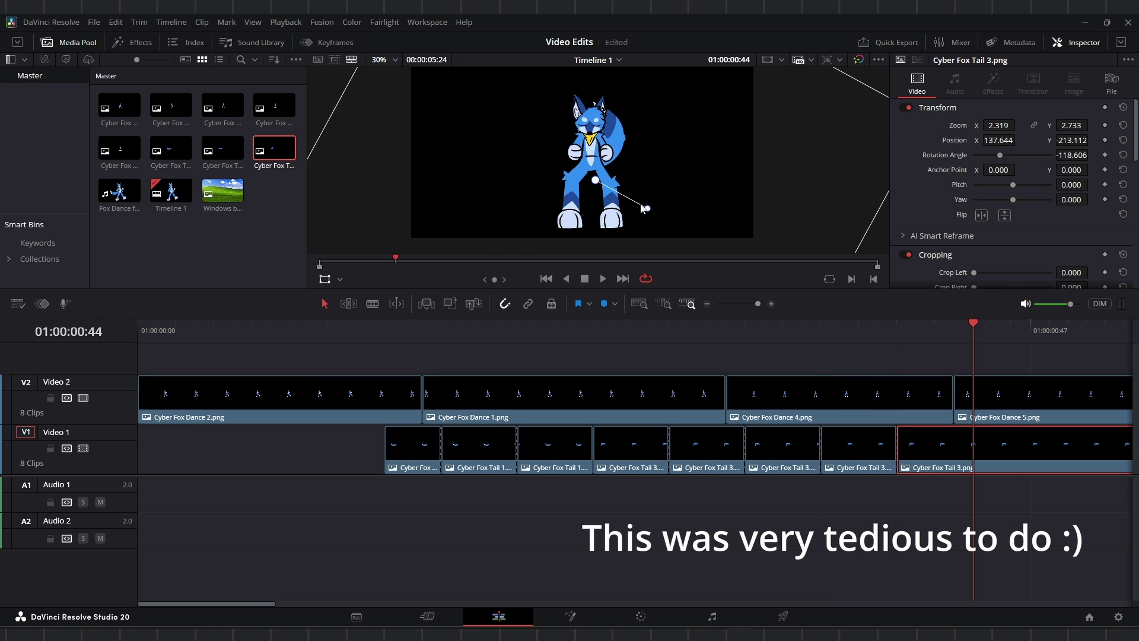
key("ctrl+b")
scroll(979, 451, "right", 5)
left_click(483, 465)
left_click(510, 330)
Step: Split the Cyber Fox Tail 2 clip into four-frame segments and extend the end of its last segment by 10 frames
key("ctrl+b")
left_click(587, 330)
left_click_drag(222, 148, 574, 449)
left_click(653, 454)
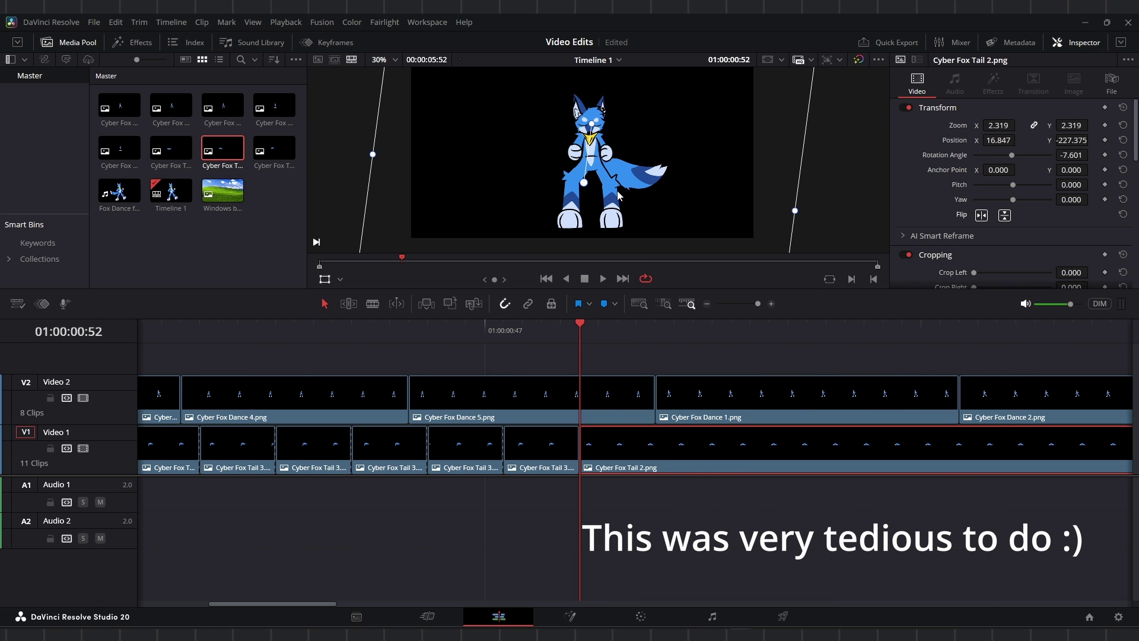
key("Right")
key("Right")
key("Right")
key("Right")
key("ctrl+b")
key("Right")
key("Right")
key("Right")
key("ctrl+b")
left_click_drag(171, 149, 1022, 453)
left_click(598, 331)
left_click(617, 455)
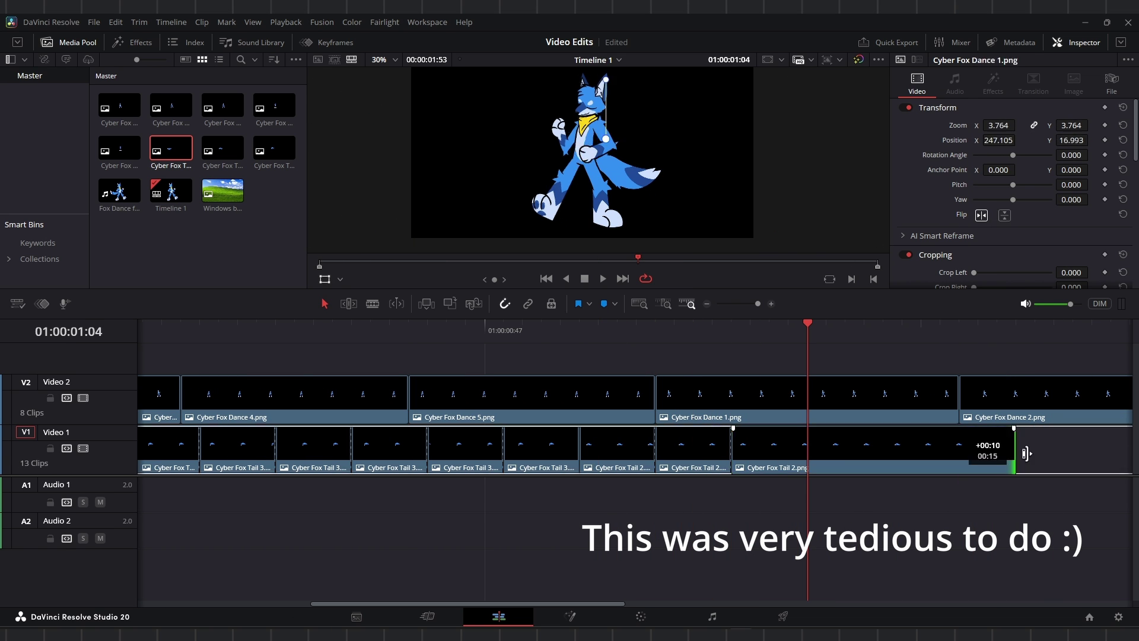
Step: Split the tail every four frames from 01:00:01:04, extend the last Cyber Fox Tail 2 segment, and save the project
key("ctrl+b")
left_click(845, 446)
key("Right")
key("Right")
key("Right")
key("Right")
key("ctrl+b")
key("ctrl+minus")
left_click_drag(498, 453, 544, 452)
key("ctrl+s")
left_click(541, 330)
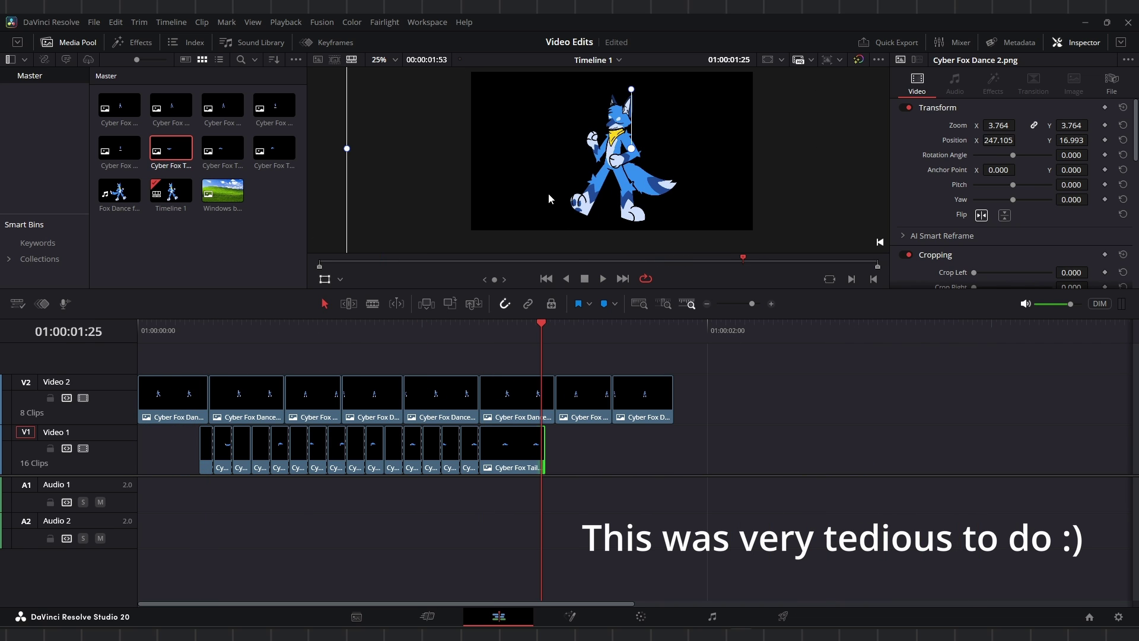
Step: Extend and split the last Cyber Fox Tail 2 clip, and place Cyber Fox Tail 3 on Video 1 at 01:00:01:29
scroll(548, 194, "up", 1)
key("ctrl+equal")
key("ctrl+equal")
left_click(691, 330)
left_click_drag(692, 453, 880, 453)
left_click(711, 444)
key("ctrl+b")
left_click_drag(672, 324, 749, 330)
left_click_drag(274, 148, 749, 445)
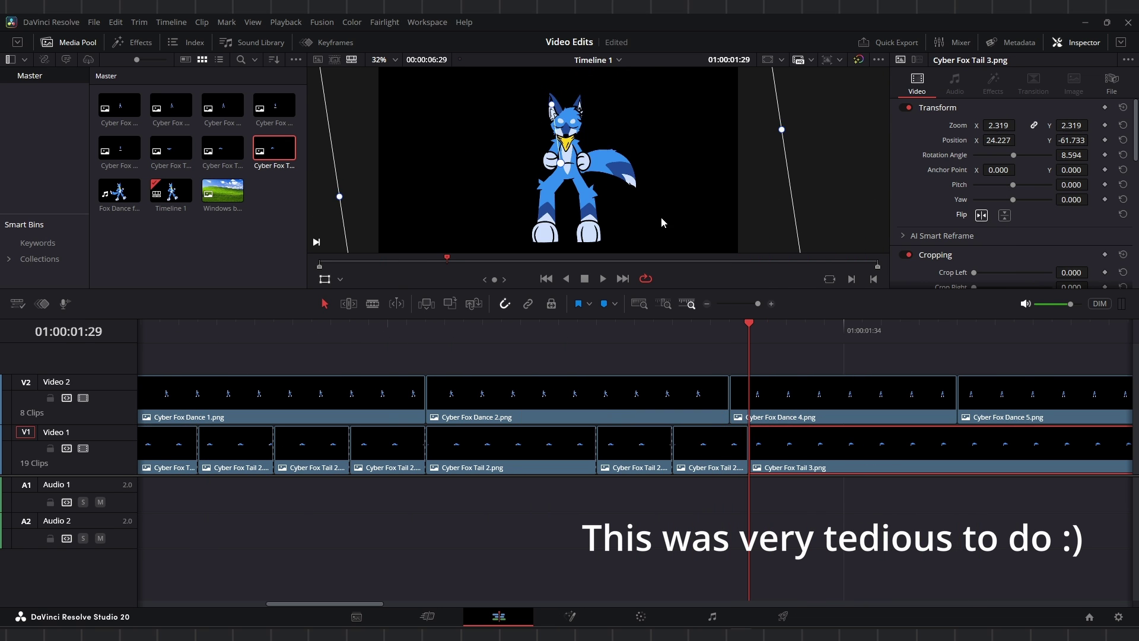
Step: Split Cyber Fox Tail 3 into four-frame segments up to 01:00:01:41 and pose the last one with rotation 64.842 and Crop Left 90.488
scroll(660, 445, "right", 5)
left_click_drag(237, 331, 388, 331)
key("ctrl+b")
left_click_drag(519, 109, 490, 143)
scroll(557, 160, "down", 2)
left_click(340, 279)
key("ctrl+b")
key("Left")
key("Left")
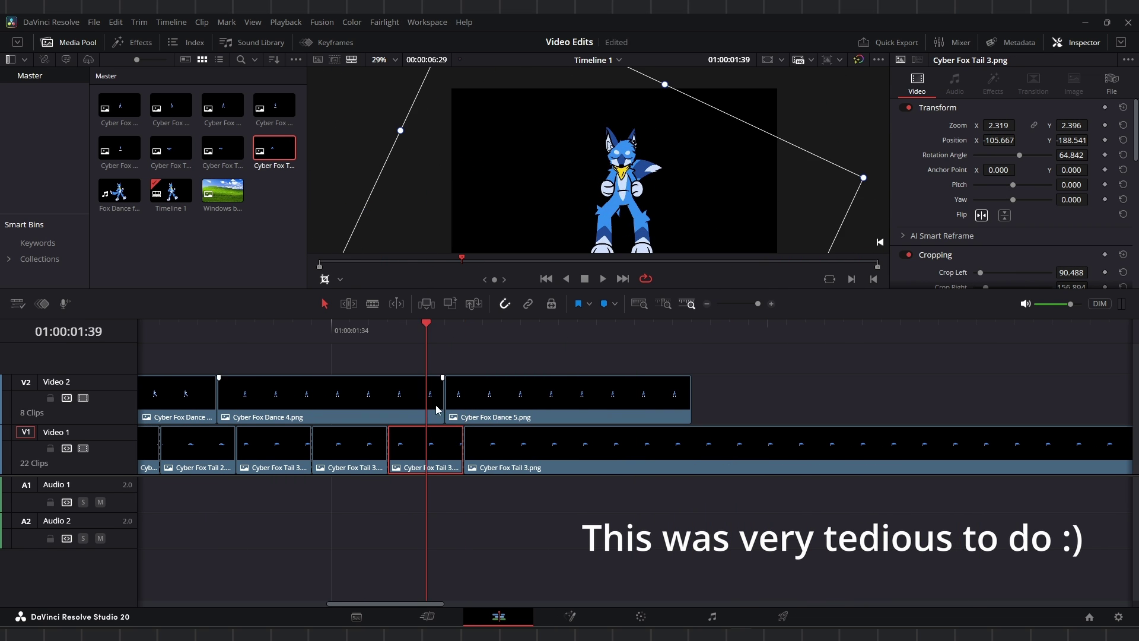
Step: Split the remaining Cyber Fox Tail 3 clip every four frames up to the dance's end and rotate the final segment to 128.179
key("Right")
key("Right")
key("Right")
key("Right")
key("Right")
key("Right")
key("ctrl+b")
key("Left")
key("Left")
left_click(593, 457)
key("Right")
key("Right")
key("Right")
key("Right")
key("Right")
key("Right")
key("ctrl+b")
left_click(666, 463)
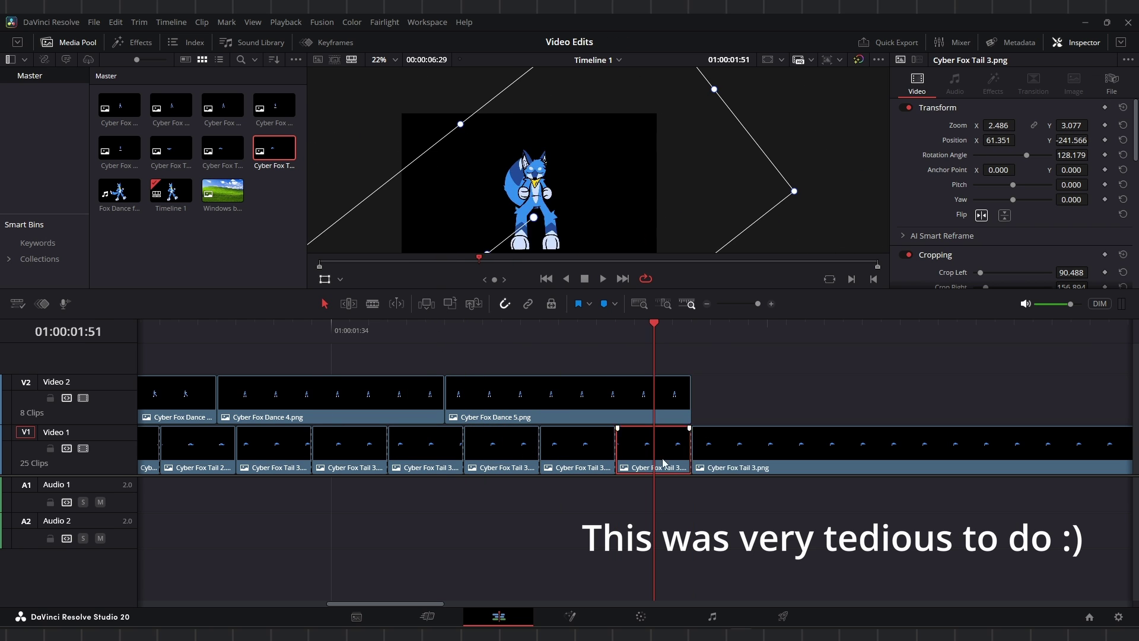
Step: Cut and delete the surplus Cyber Fox Tail 3 footage past the dance's end, and play back the rebuilt animation
left_click_drag(654, 323, 882, 323)
key("ctrl+b")
left_click(900, 457)
key("Delete")
key("space")
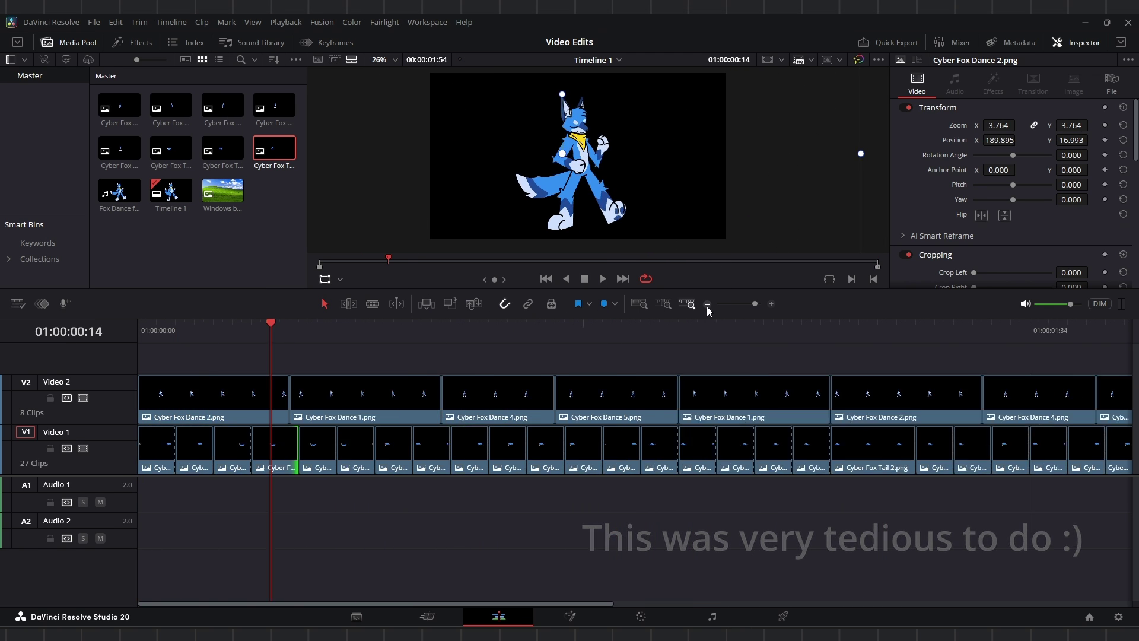
left_click(602, 278)
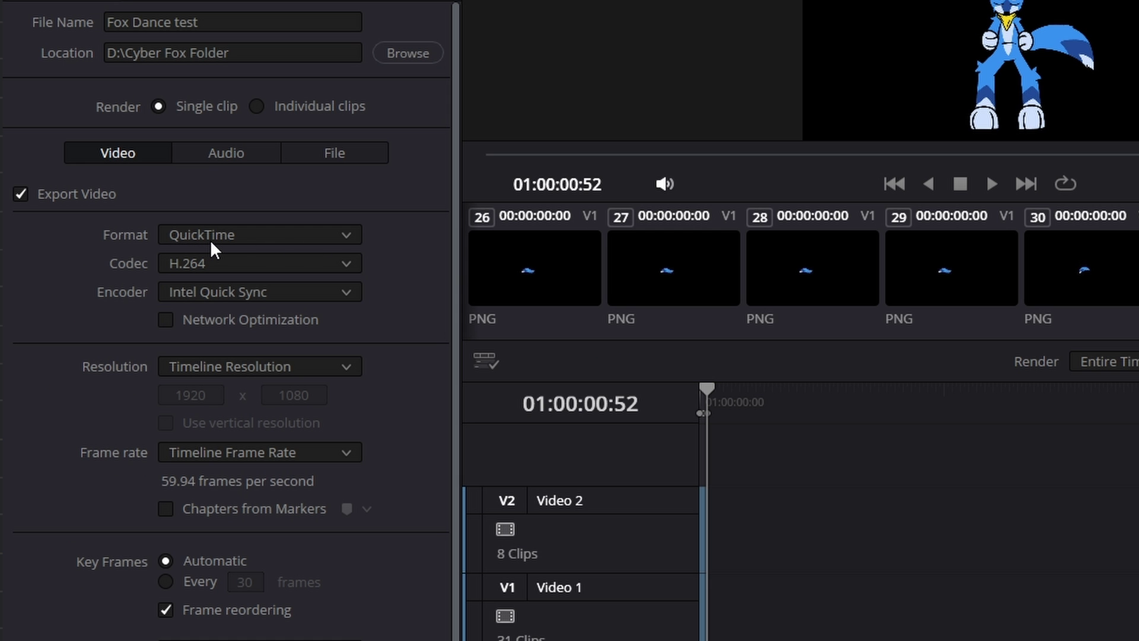
Step: Set the QuickTime export to the GoPro CineForm codec, type RGB 16-bit, with Export Alpha enabled
left_click(221, 260)
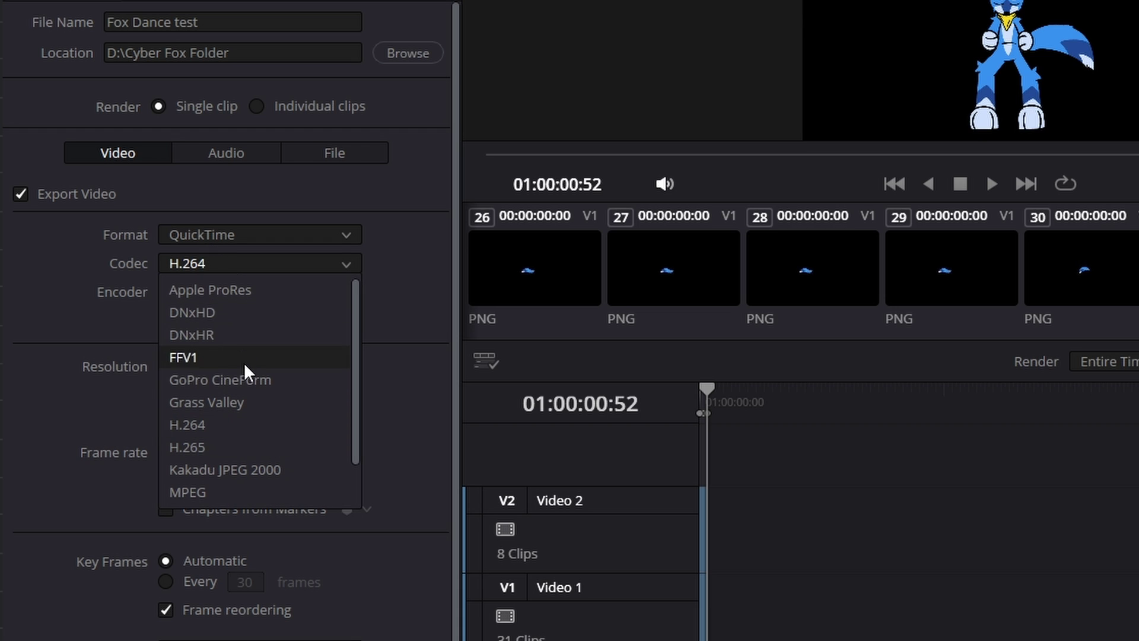
left_click(246, 380)
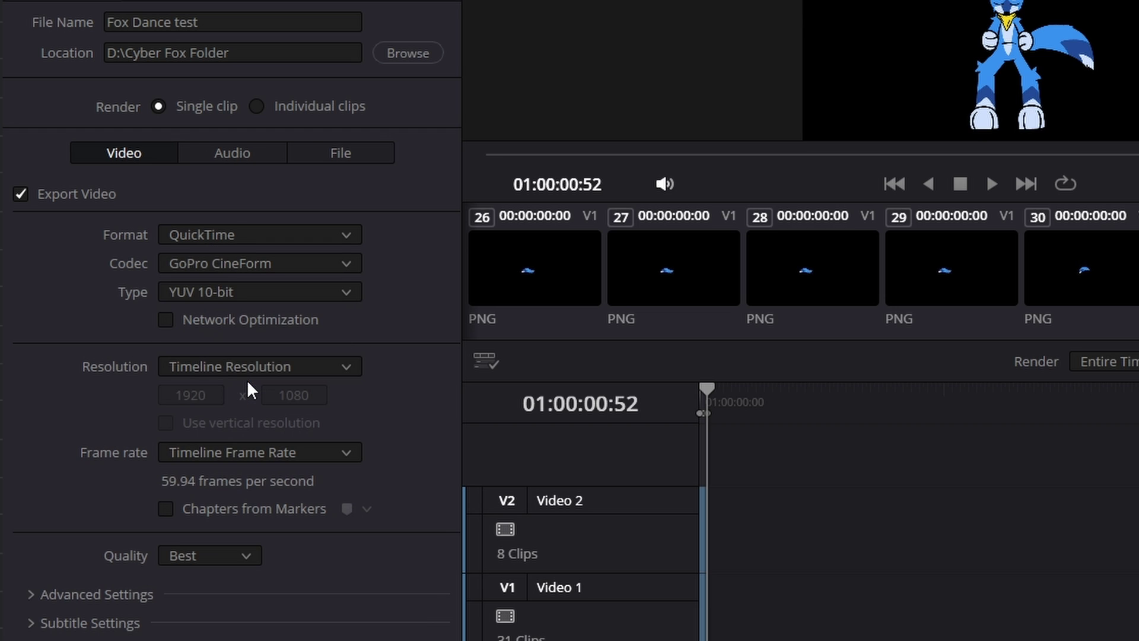
left_click(241, 291)
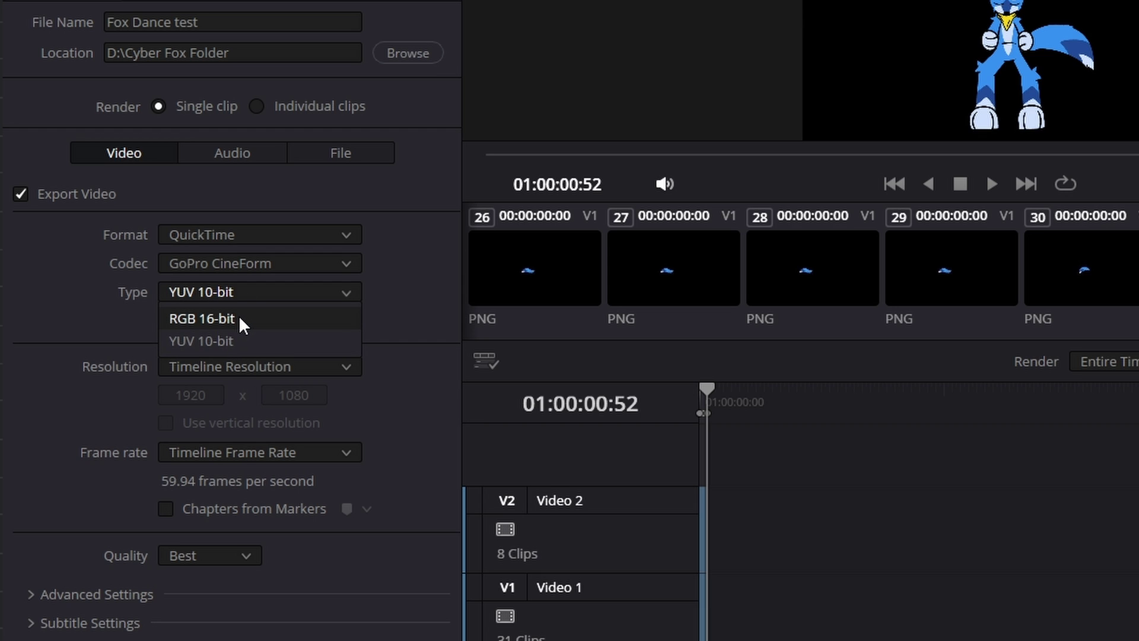
left_click(239, 318)
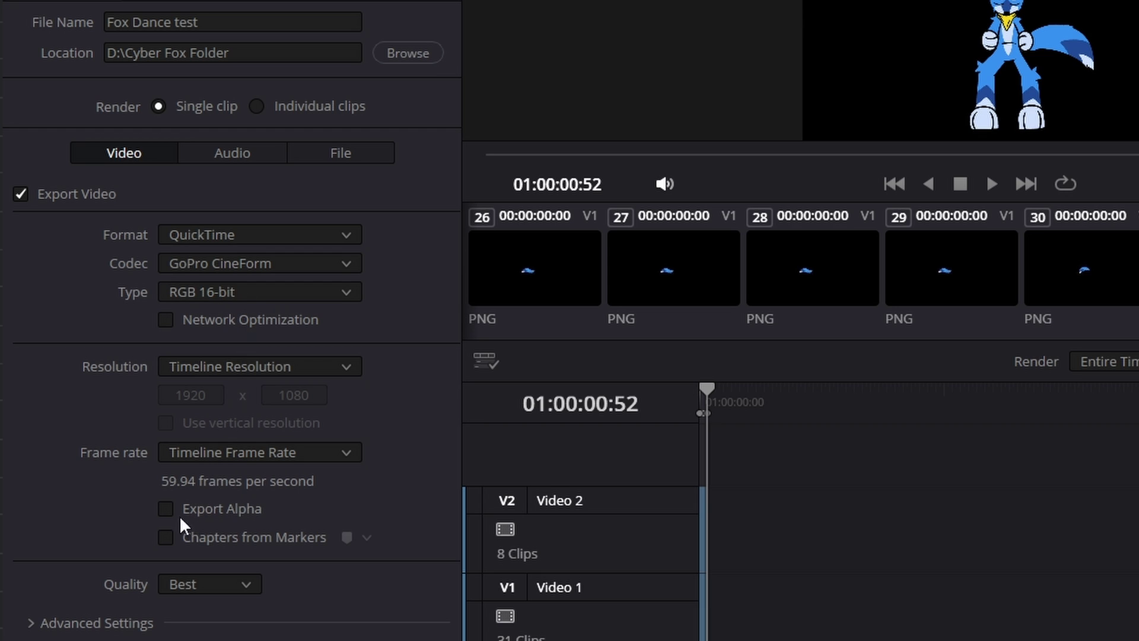
left_click(164, 509)
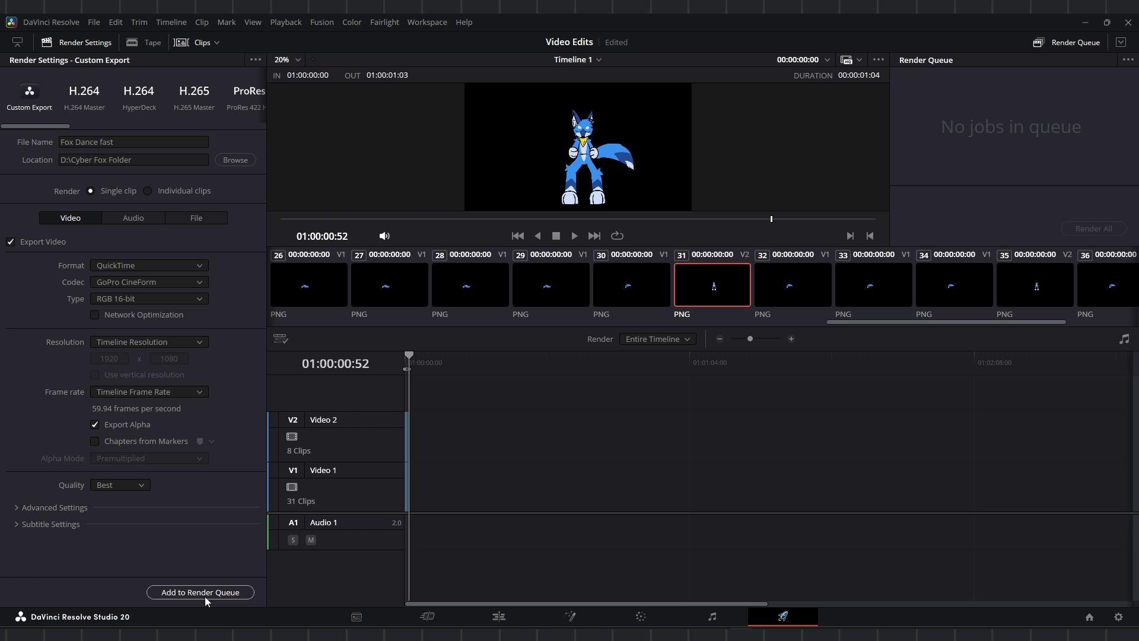
Step: Add the Fox Dance fast export to the render queue and render all queued jobs
left_click(204, 592)
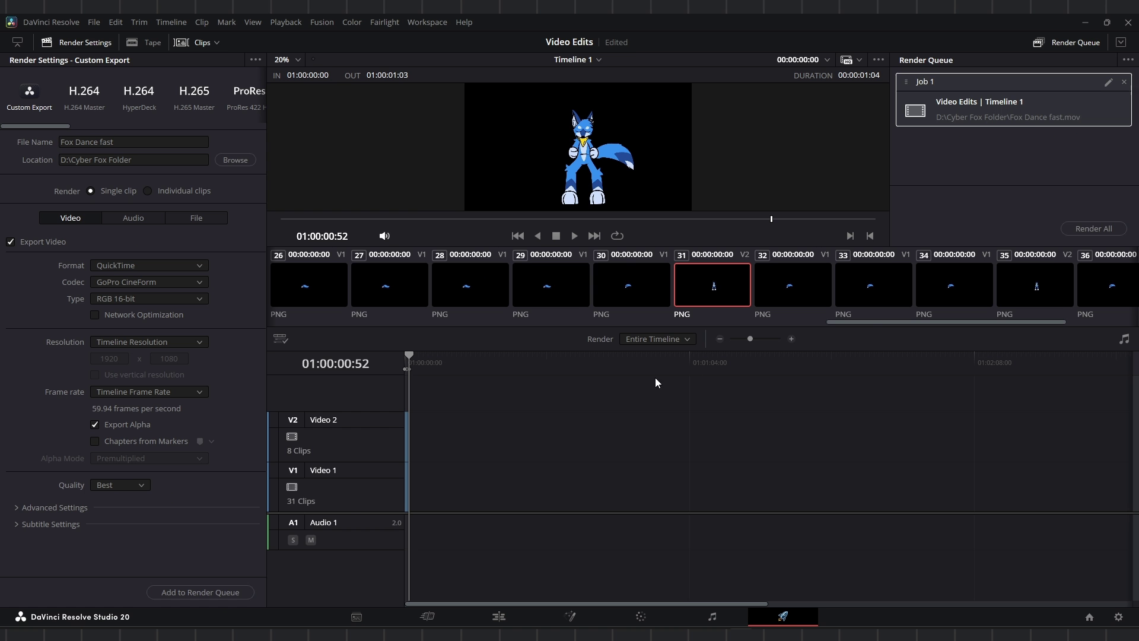
left_click(1093, 229)
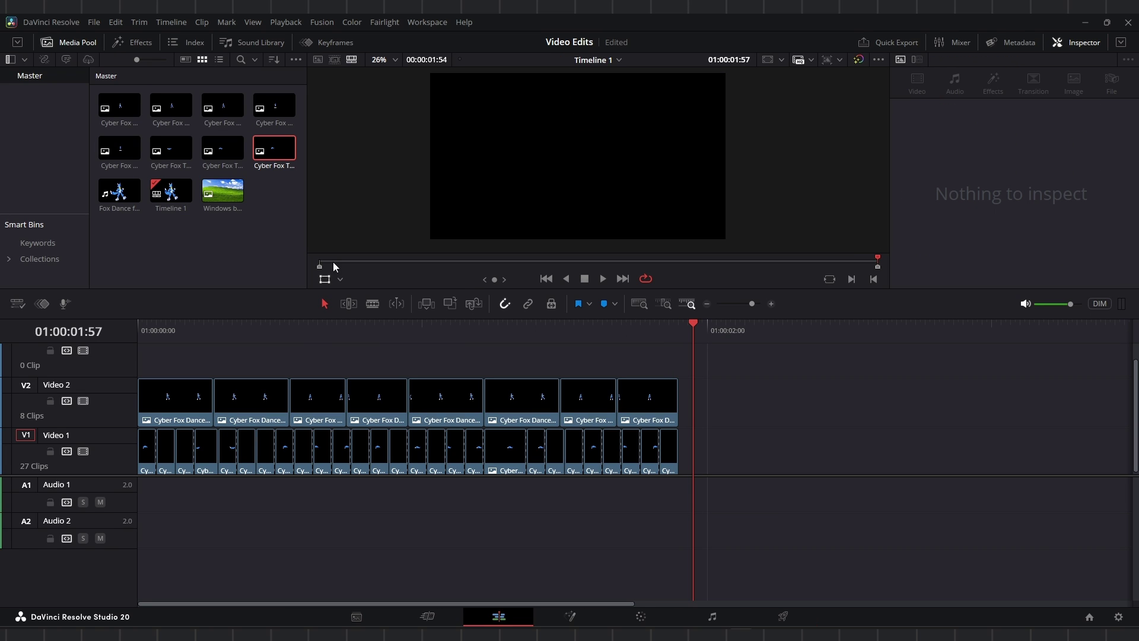
Step: Place Windows background.png on Video 1 at 01:00:02:00 and the transparent Cyber Fox Dance 1.mov above it on Video 2
left_click(223, 190)
left_click_drag(222, 190, 742, 445)
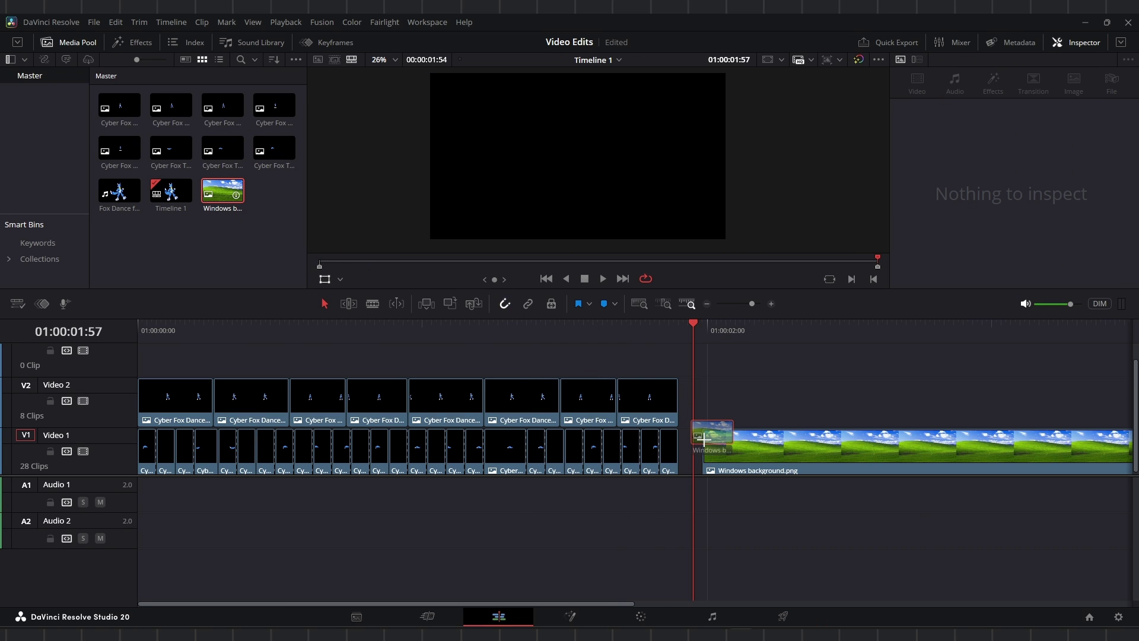
left_click(741, 332)
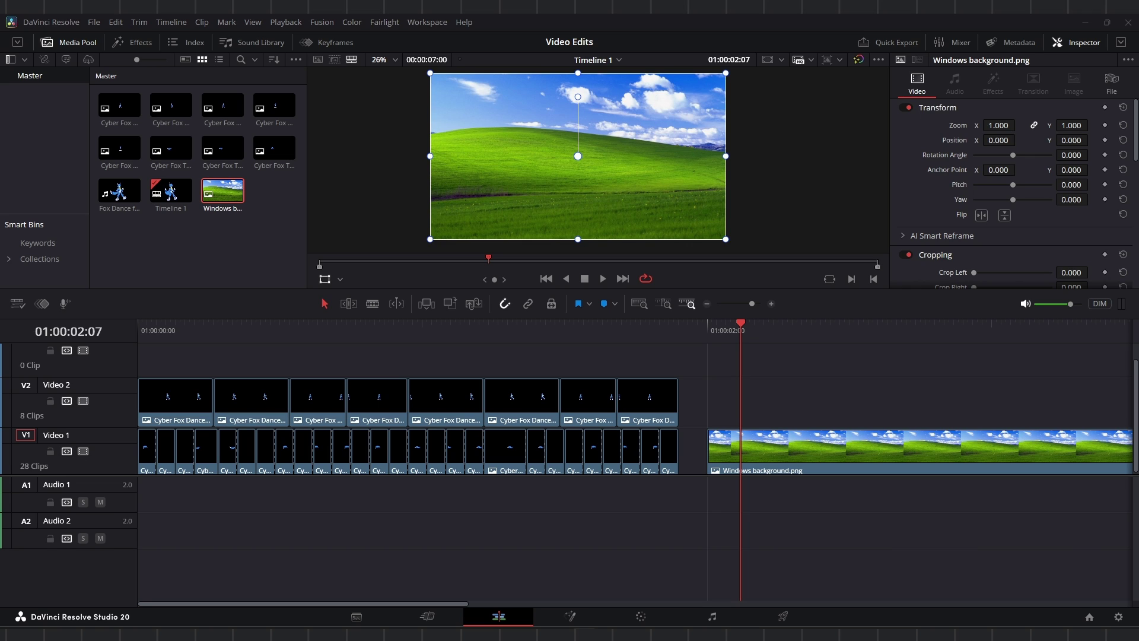
left_click_drag(1138, 492, 709, 407)
left_click(775, 542)
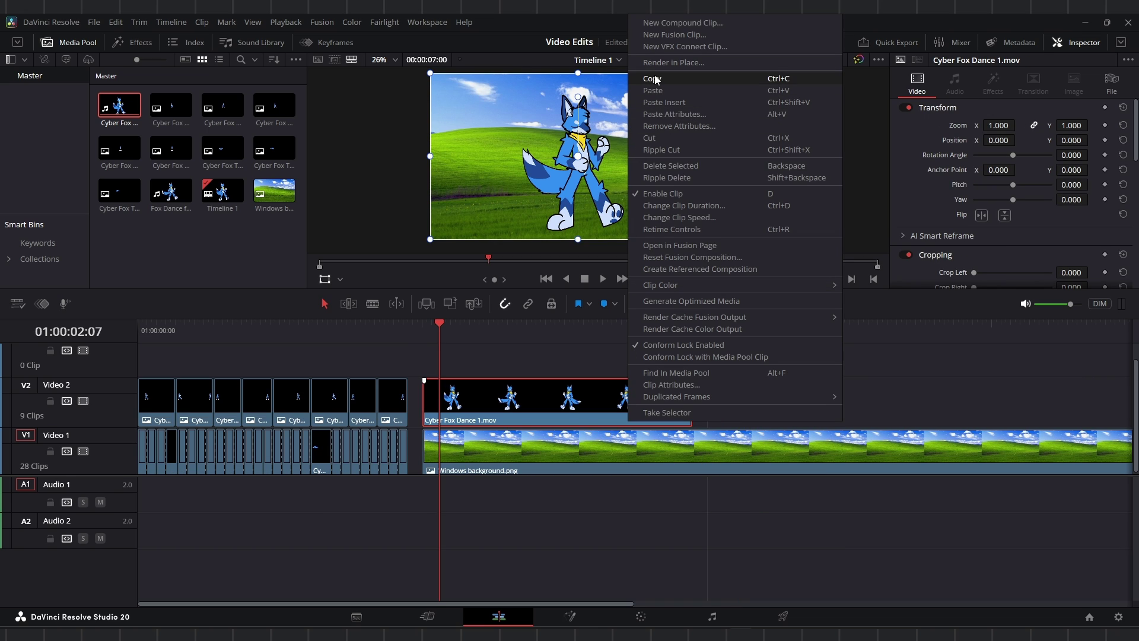
Step: Copy the Cyber Fox Dance 1.mov clip and paste three copies back to back after it on Video 2
left_click(654, 78)
left_click(700, 324)
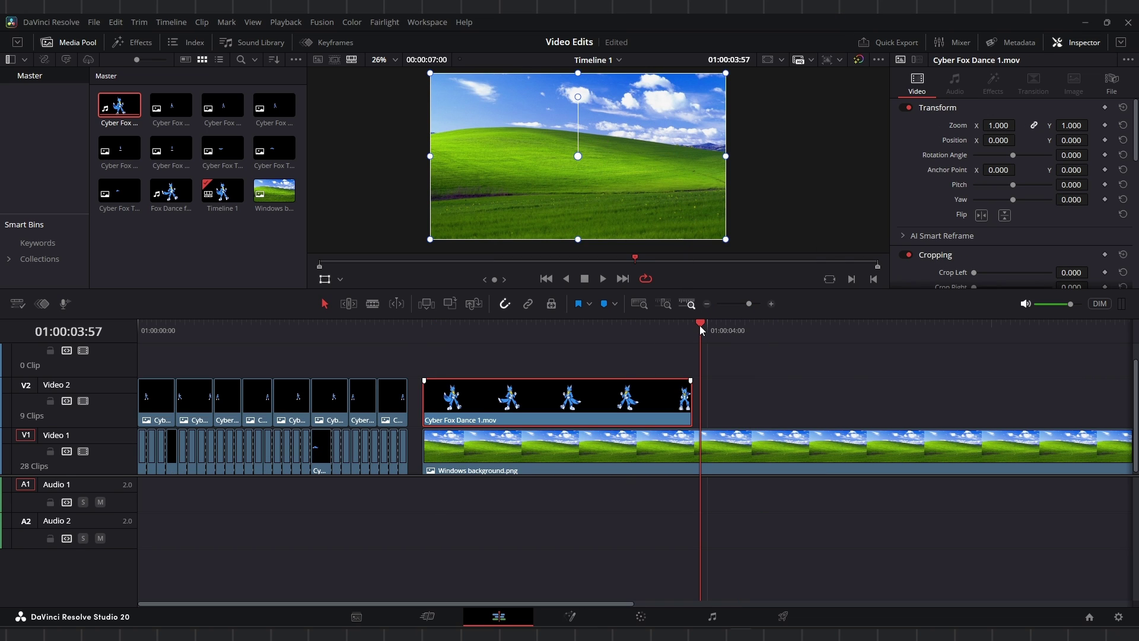
key("Left")
key("Left")
key("Left")
key("ctrl+v")
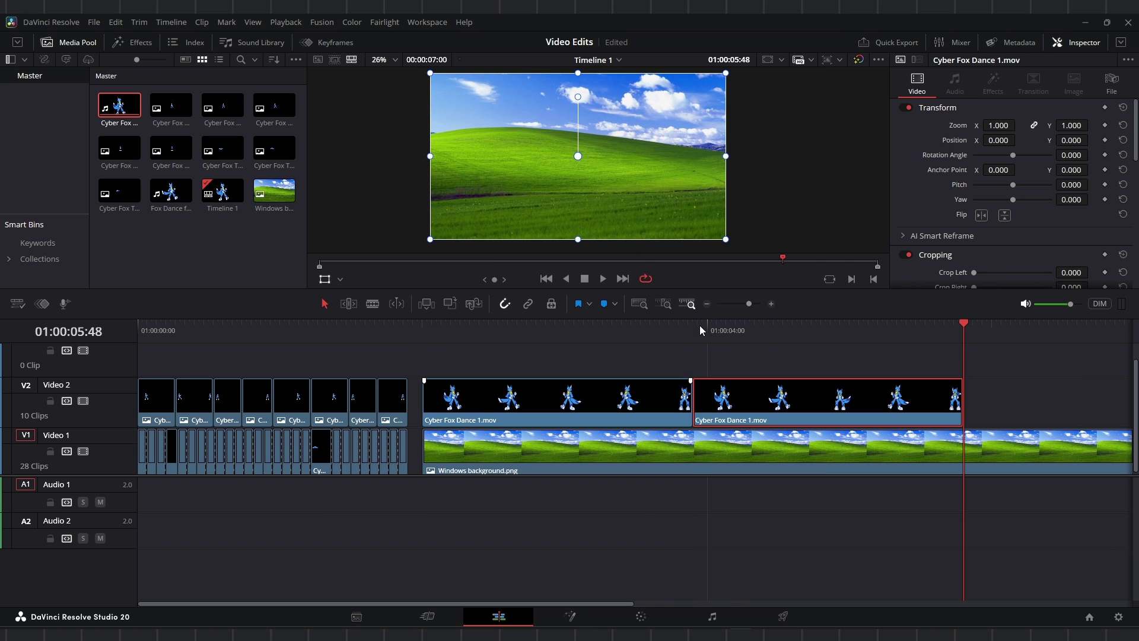
key("ctrl+v")
key("ctrl+v")
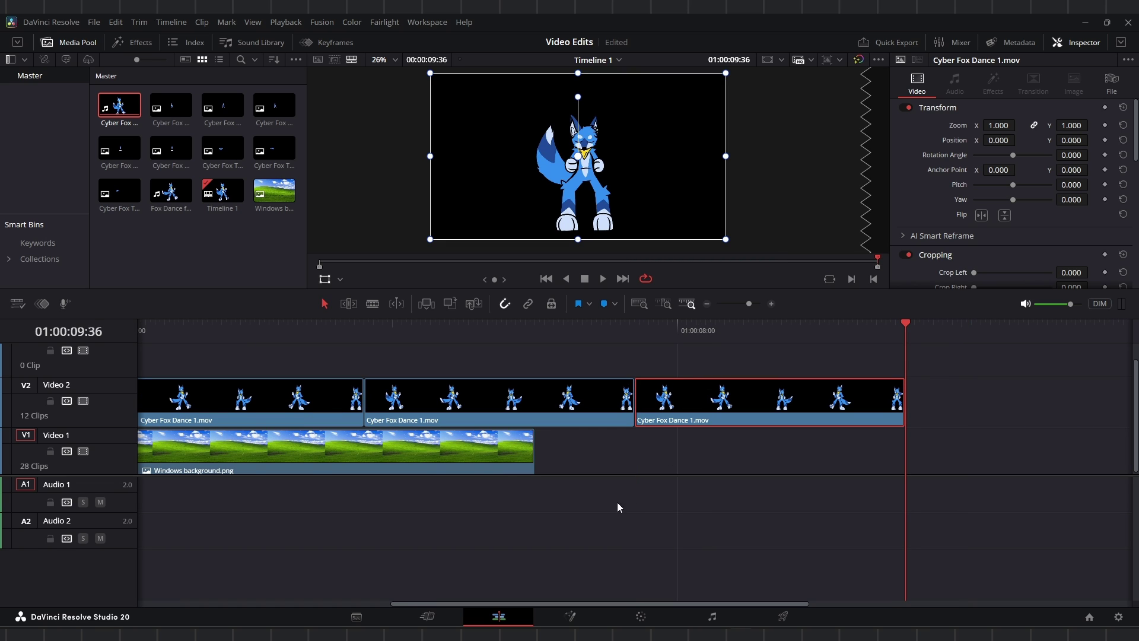
Step: Extend the Windows background clip to the end of the last dance clip and play the looping dance
left_click_drag(524, 463, 905, 452)
key("space")
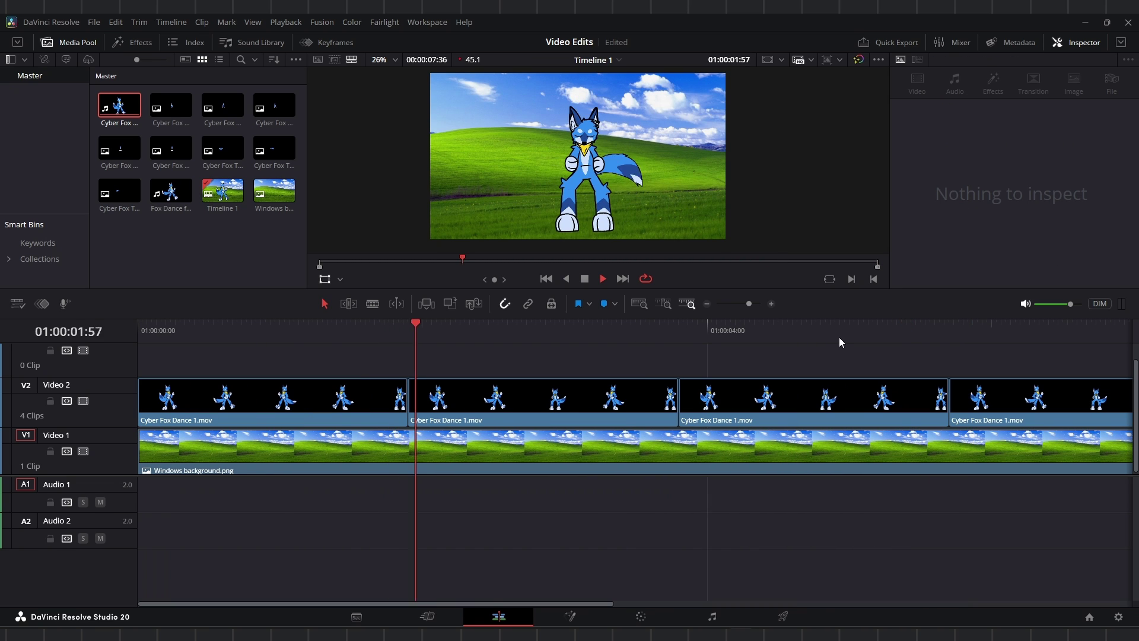